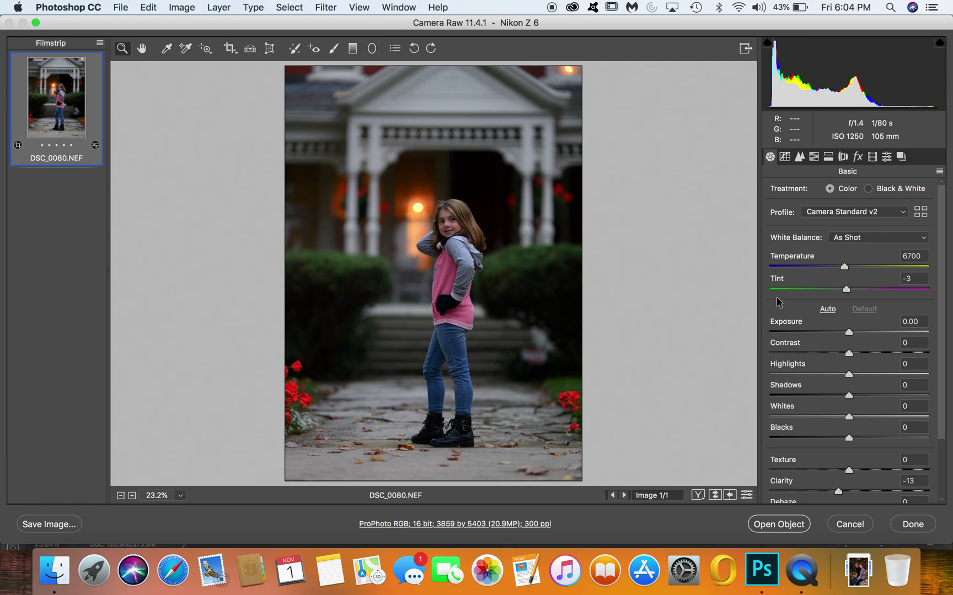
Step: Set the raw photo's Exposure to +0.56, Contrast to -54, Shadows to +21 and Blacks to +30
left_click_drag(793, 324, 800, 324)
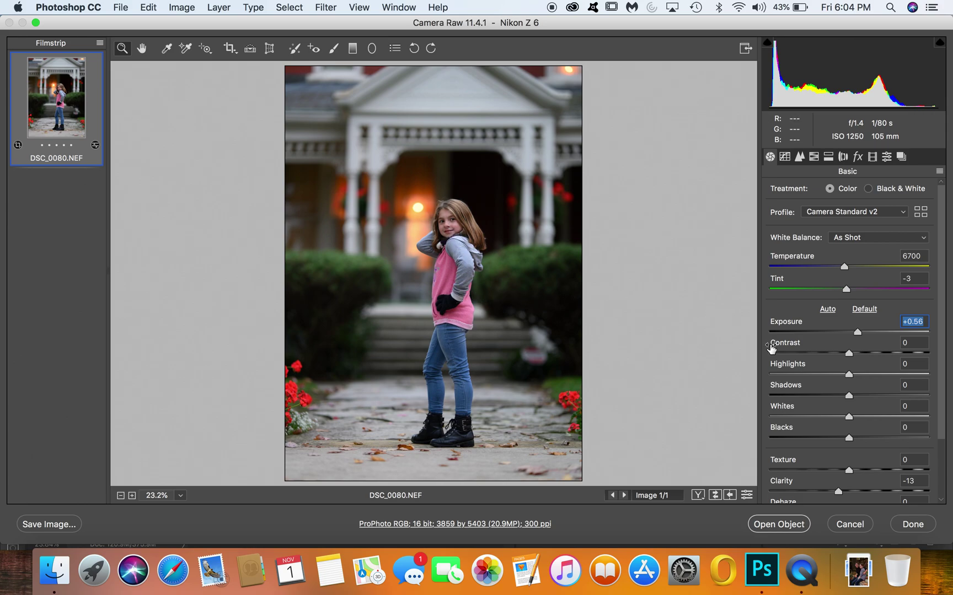
left_click_drag(797, 346, 763, 345)
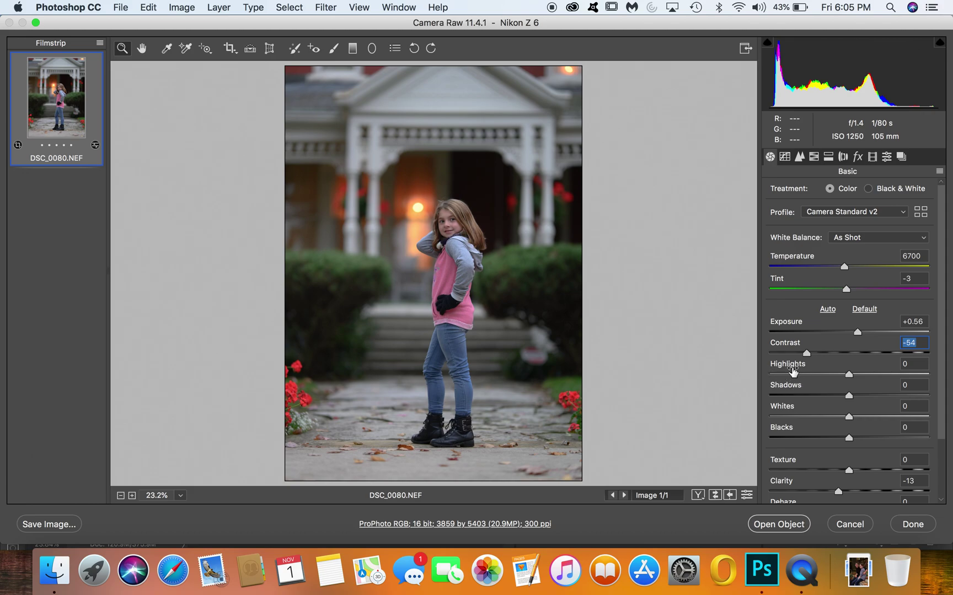
left_click_drag(786, 389, 801, 390)
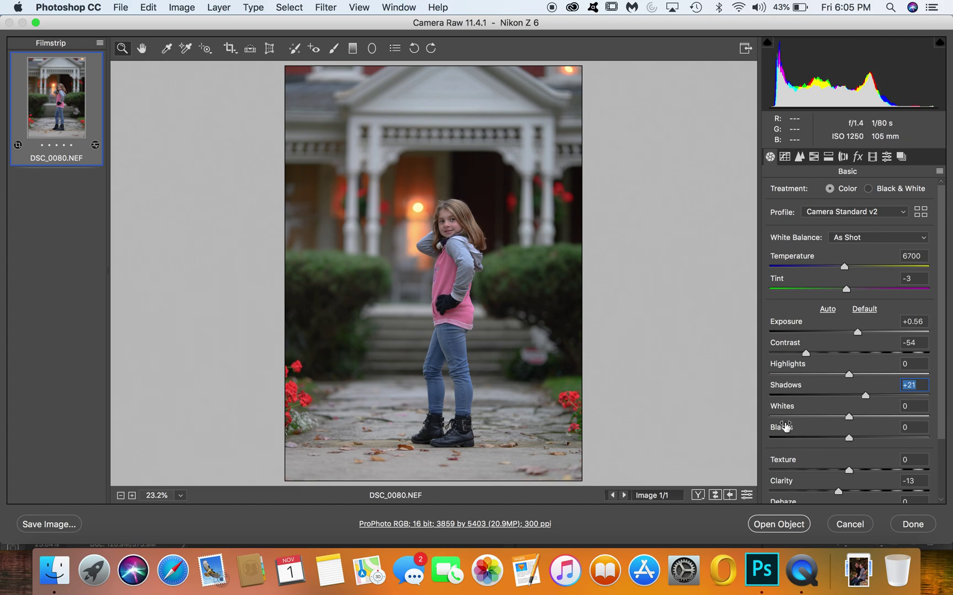
left_click_drag(786, 428, 805, 433)
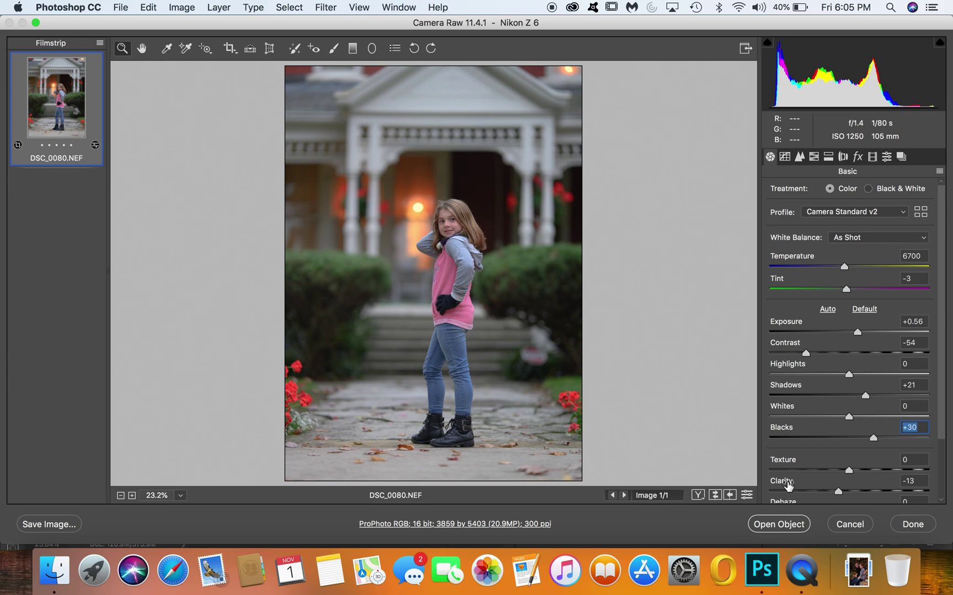
left_click(792, 484)
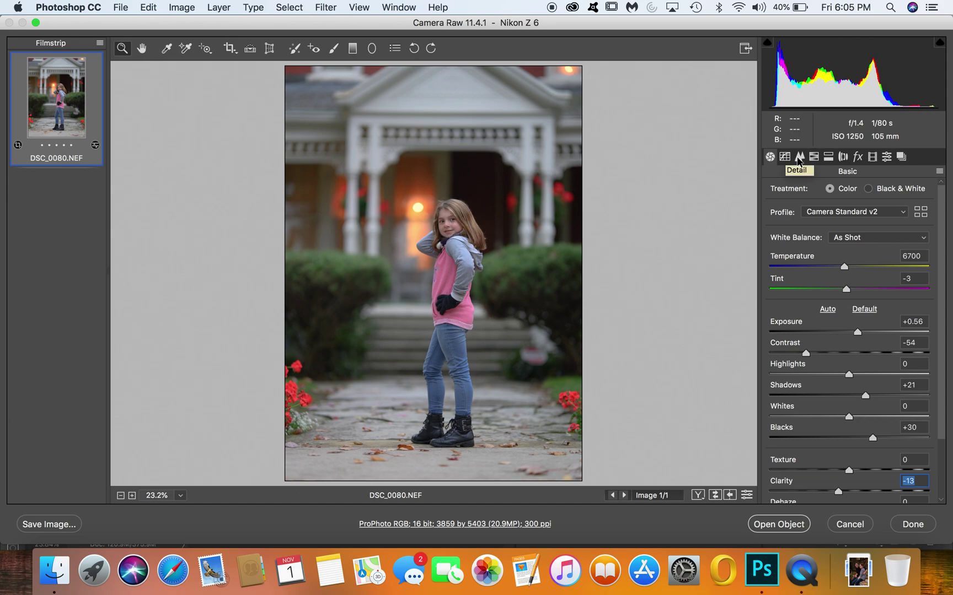
Step: Set the photo's sharpening Amount to 74 and its Luminance noise reduction to 26
left_click(799, 159)
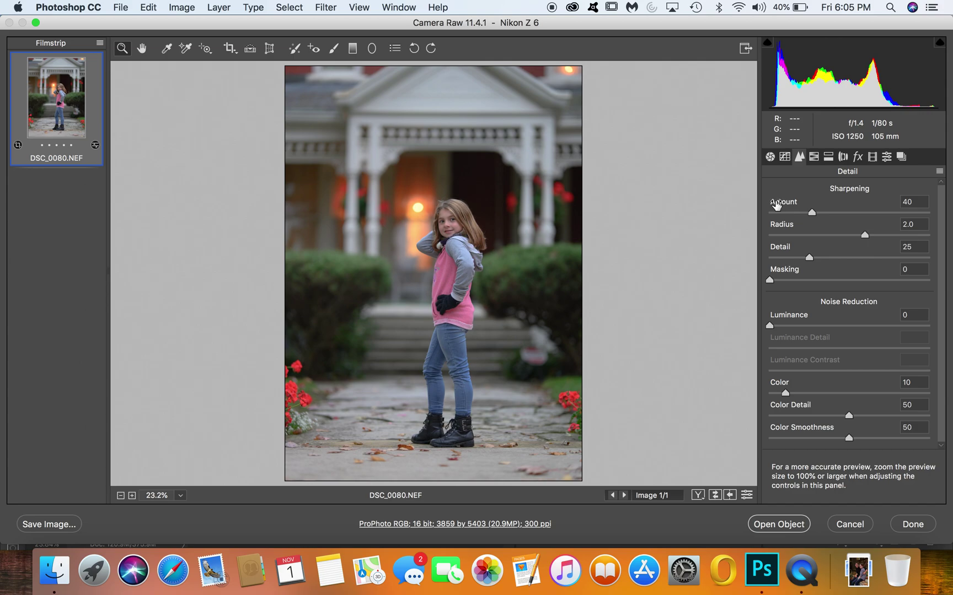
left_click_drag(778, 205, 803, 205)
left_click(486, 242)
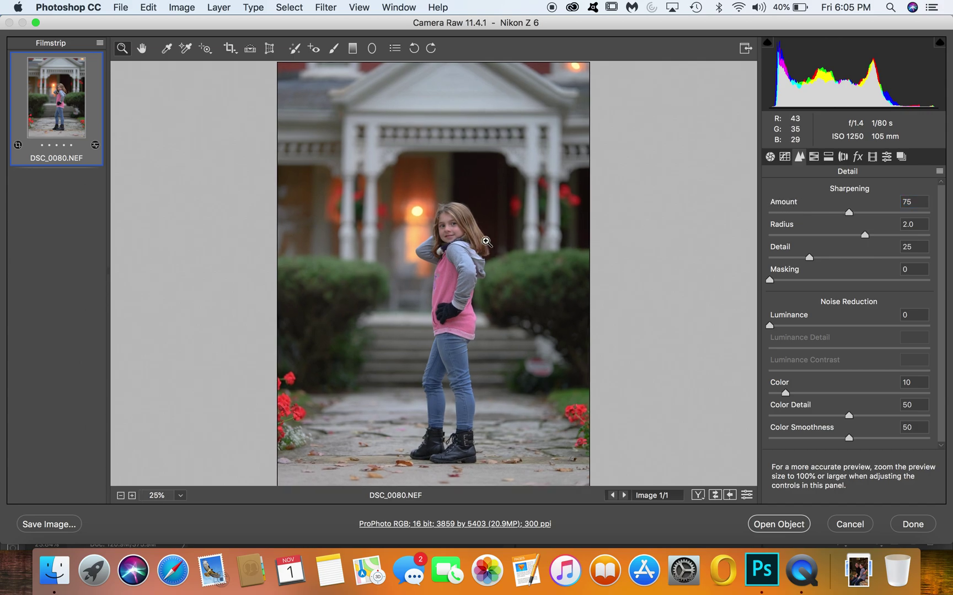
left_click(486, 241)
left_click(487, 241)
left_click(423, 287)
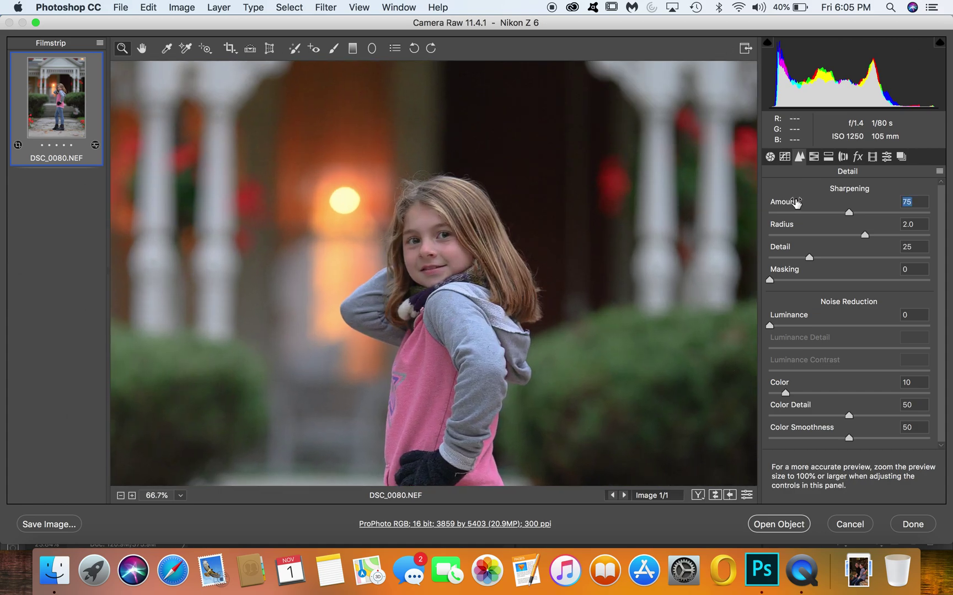
left_click_drag(796, 203, 794, 203)
left_click_drag(777, 315, 792, 319)
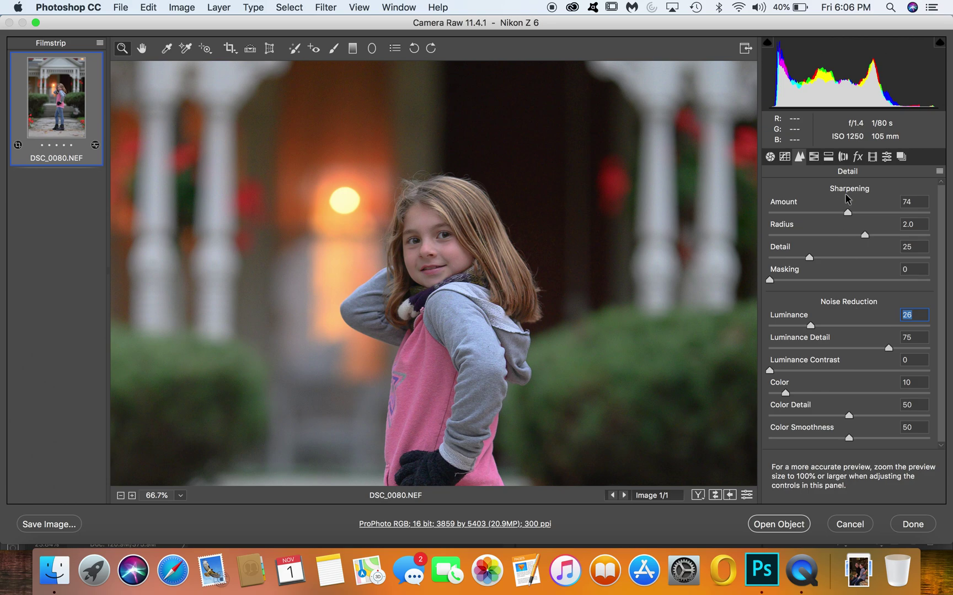
Step: Enable lens profile corrections for the photo using the Sigma 105mm F1.4 profile
left_click(843, 157)
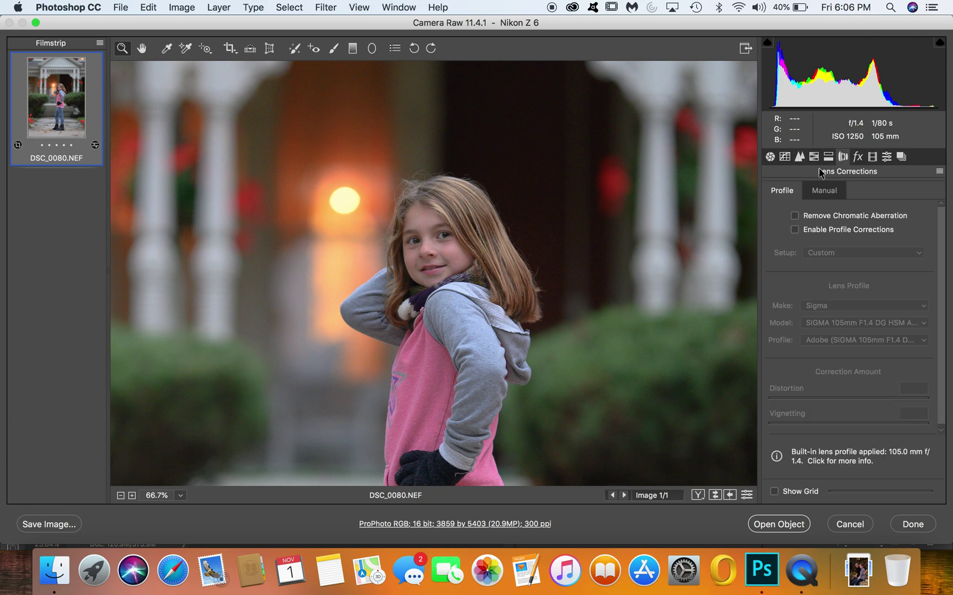
left_click(794, 230)
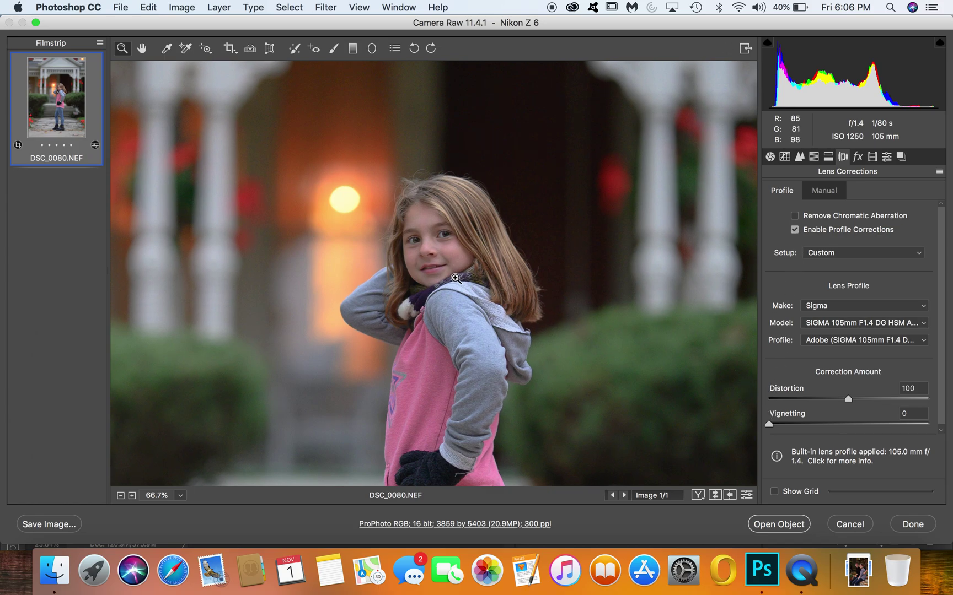
left_click(455, 279, "alt")
left_click(455, 278, "alt")
left_click(456, 279, "alt")
left_click(456, 279, "alt")
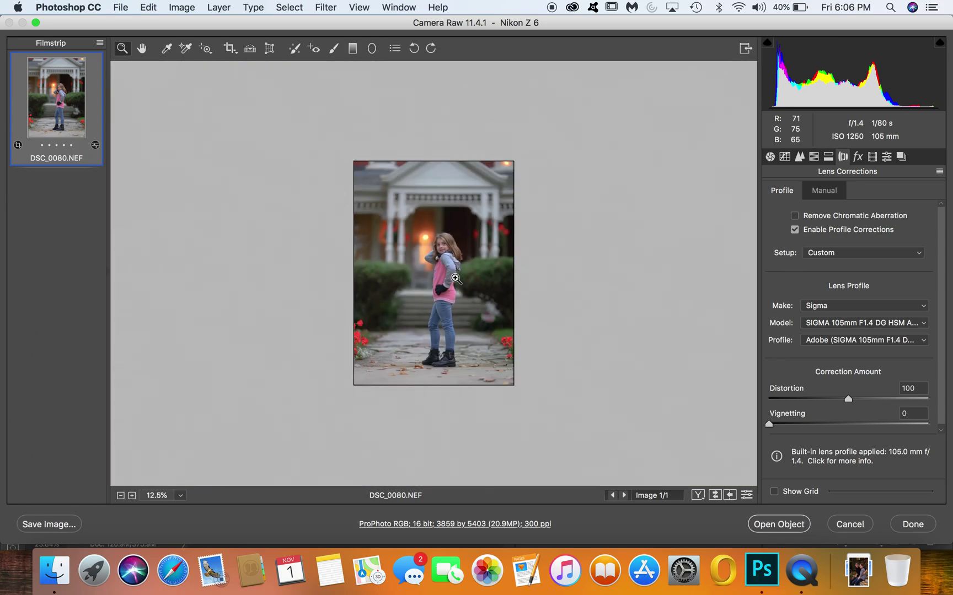
left_click(455, 241)
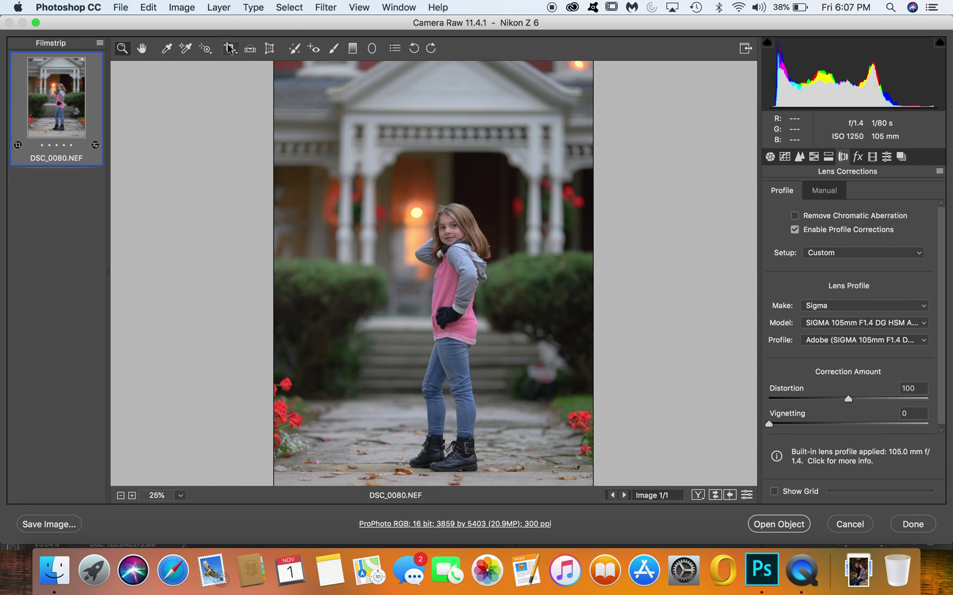
Step: Accept the existing crop and open the photo in Photoshop using its embedded ProPhoto RGB profile
left_click(250, 50)
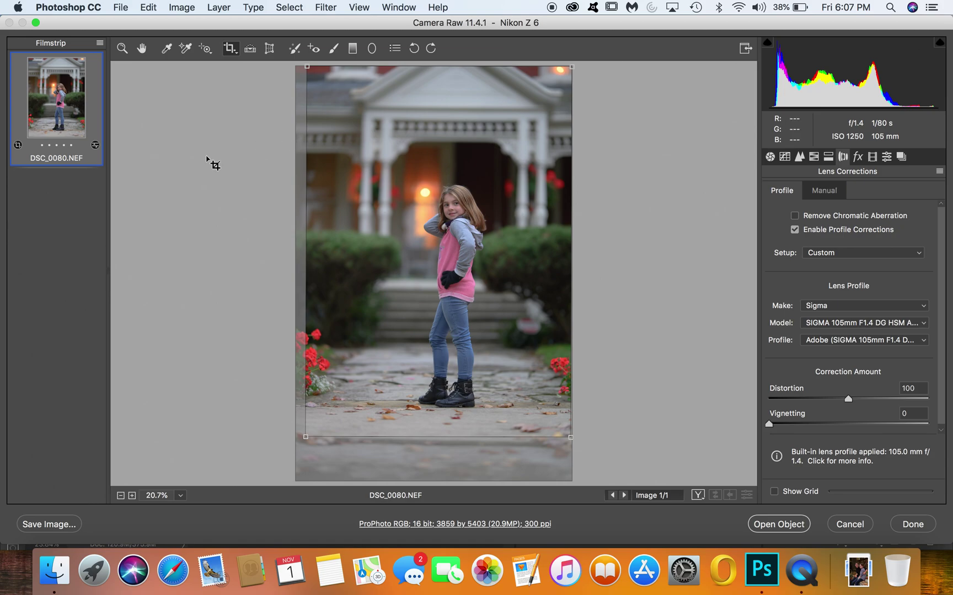
key("Return")
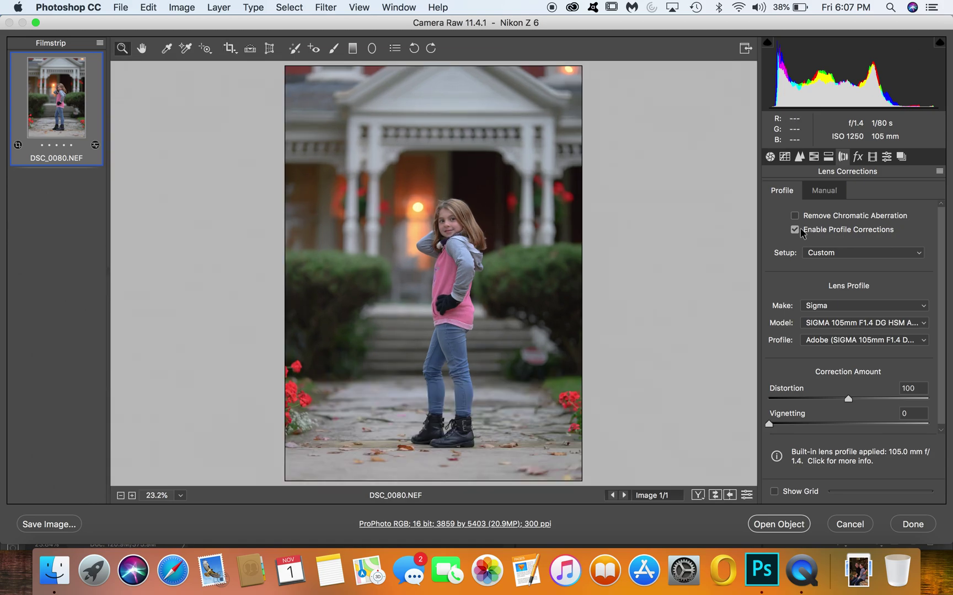
key("shift")
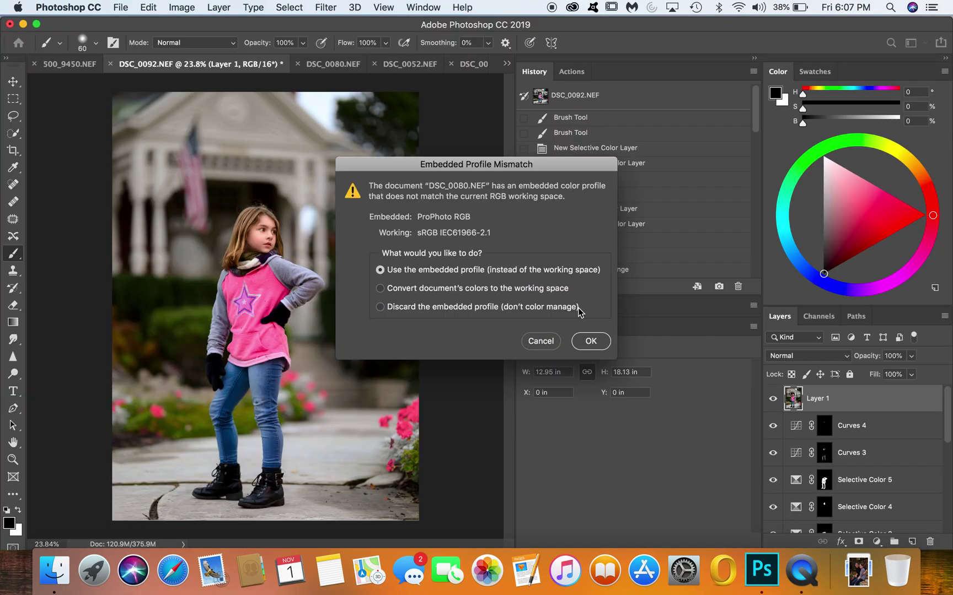
left_click(590, 340)
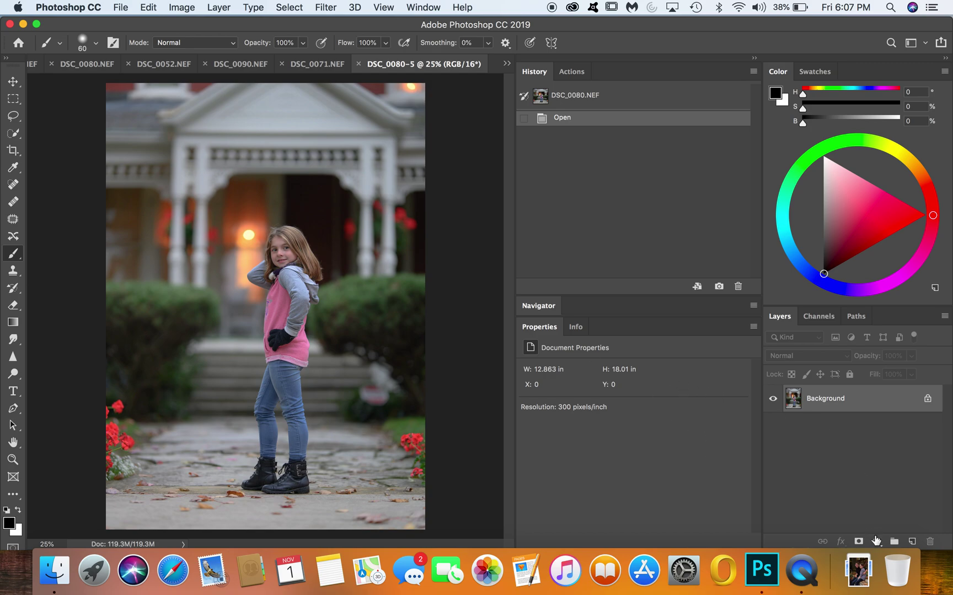
Step: Add a Hue/Saturation adjustment layer and sample the girl's pink vest to target its Reds range
left_click(876, 541)
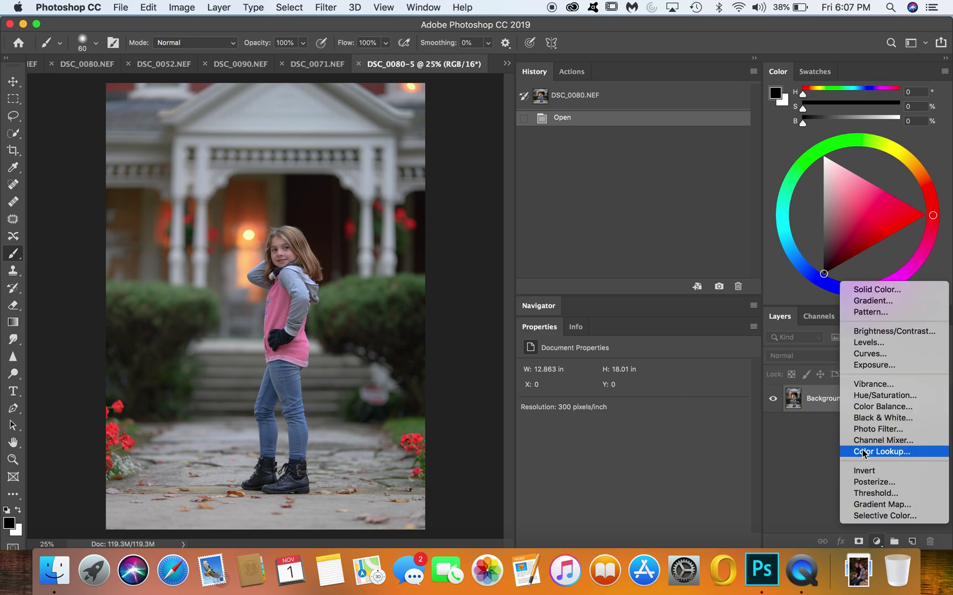
left_click(866, 401)
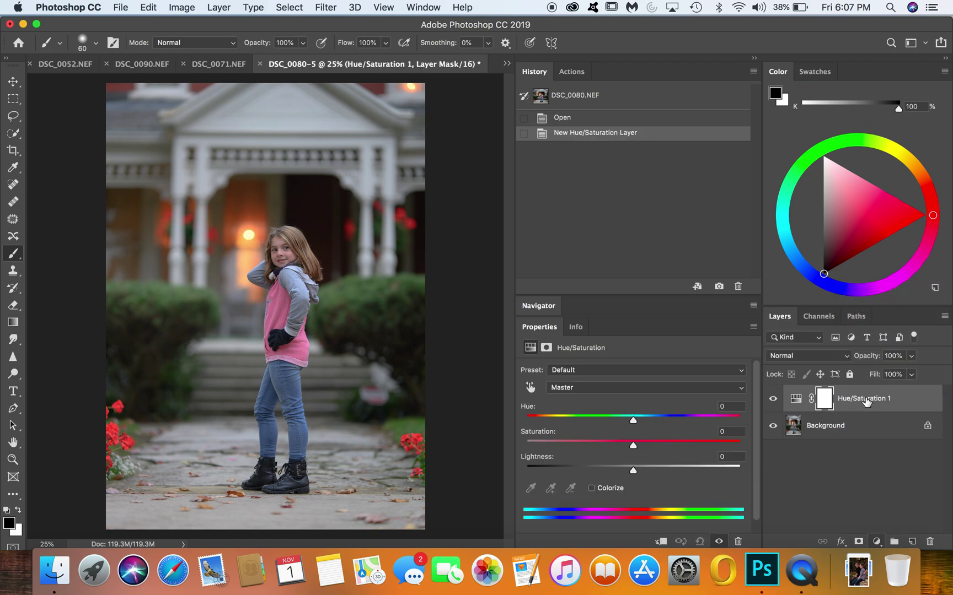
left_click(533, 388)
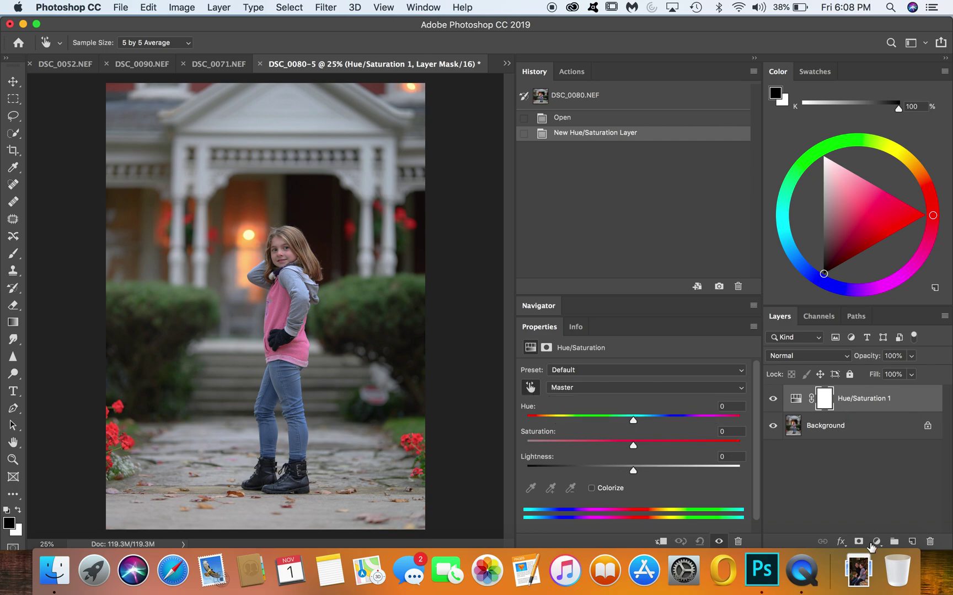
left_click(531, 388)
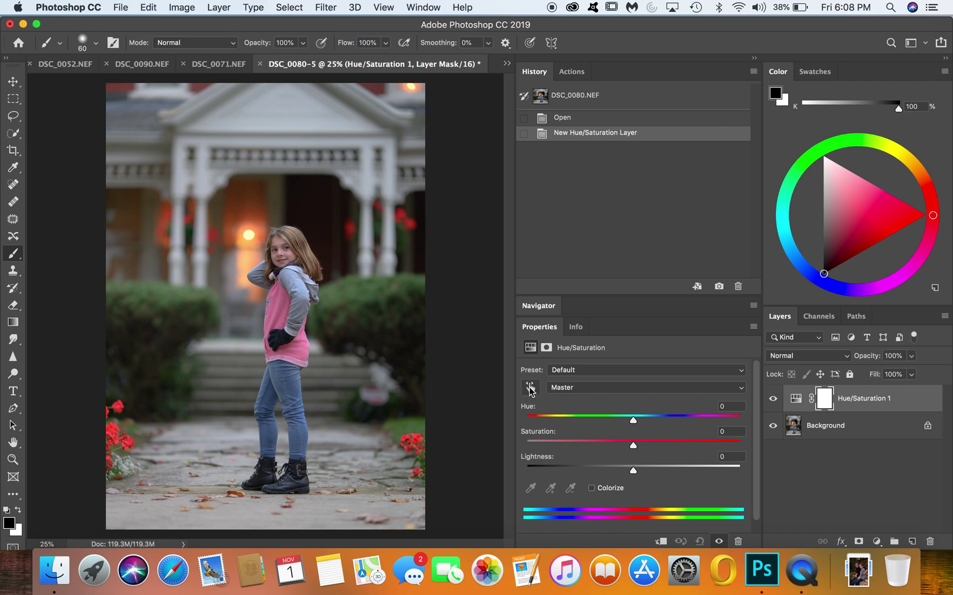
left_click(530, 389)
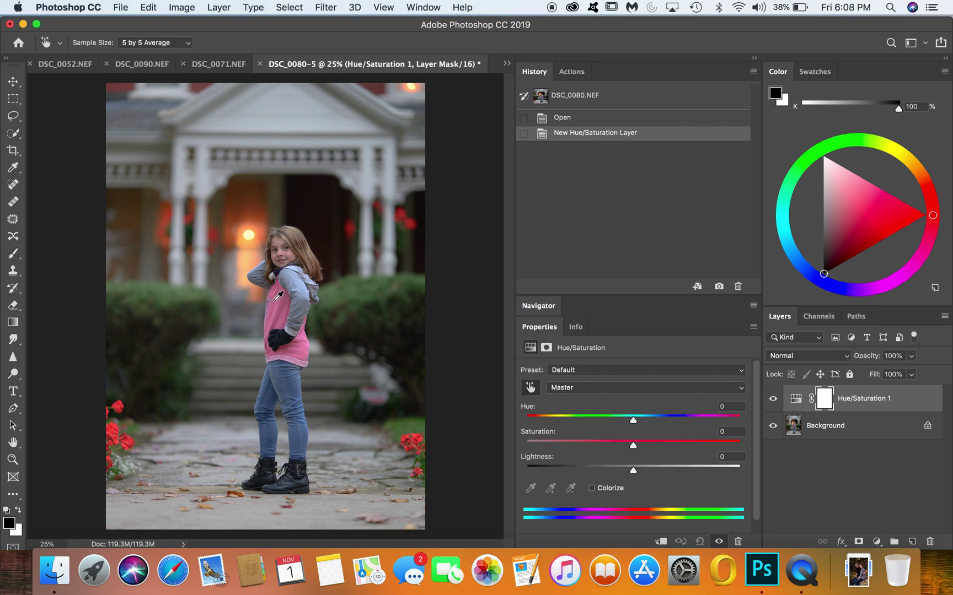
left_click(279, 295)
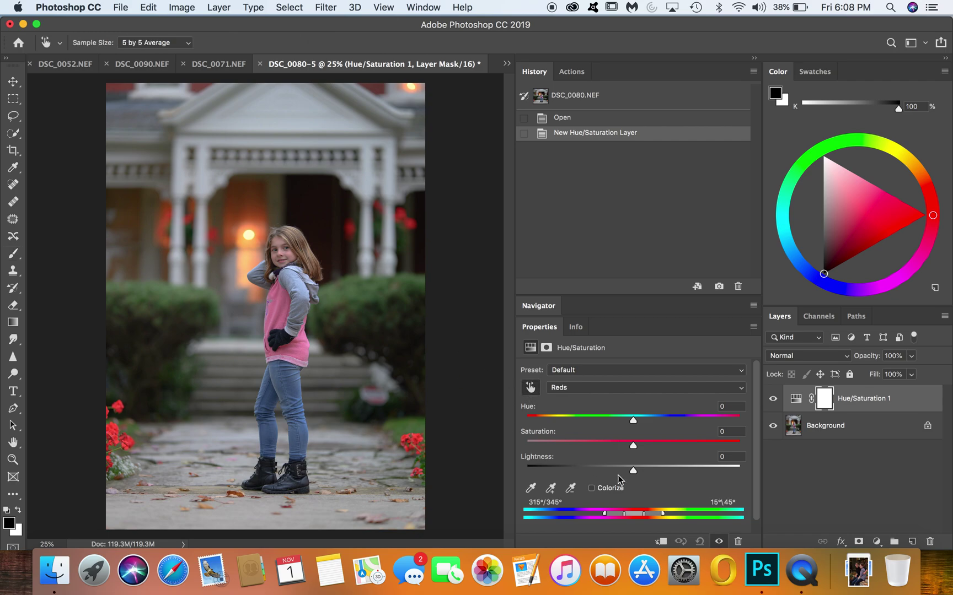
Step: Use a temporary Hue of +180 to widen the targeted range's lower limits to 229°/262°, and set the Hue to +57
left_click_drag(634, 422, 760, 424)
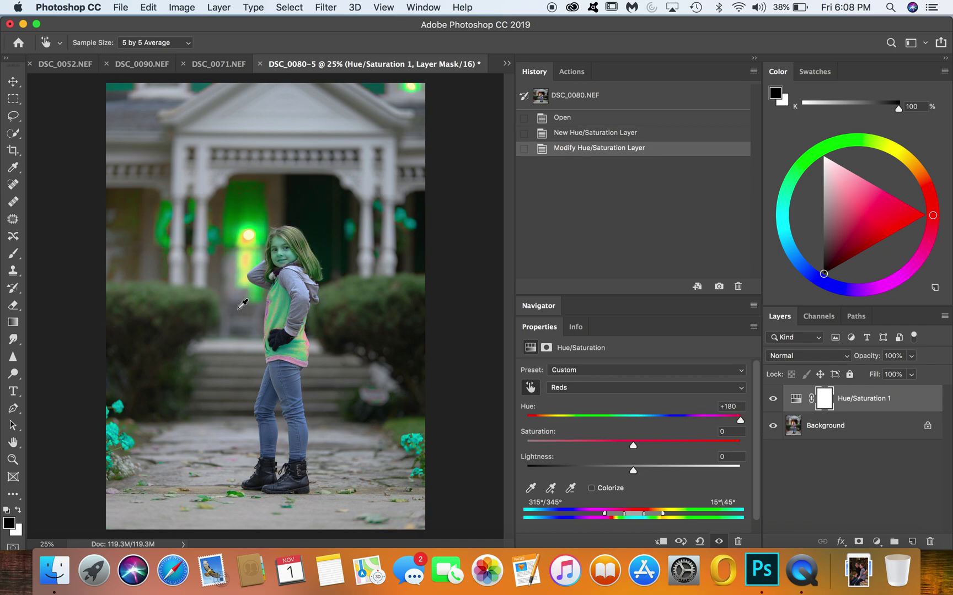
scroll(288, 338, "up", 3)
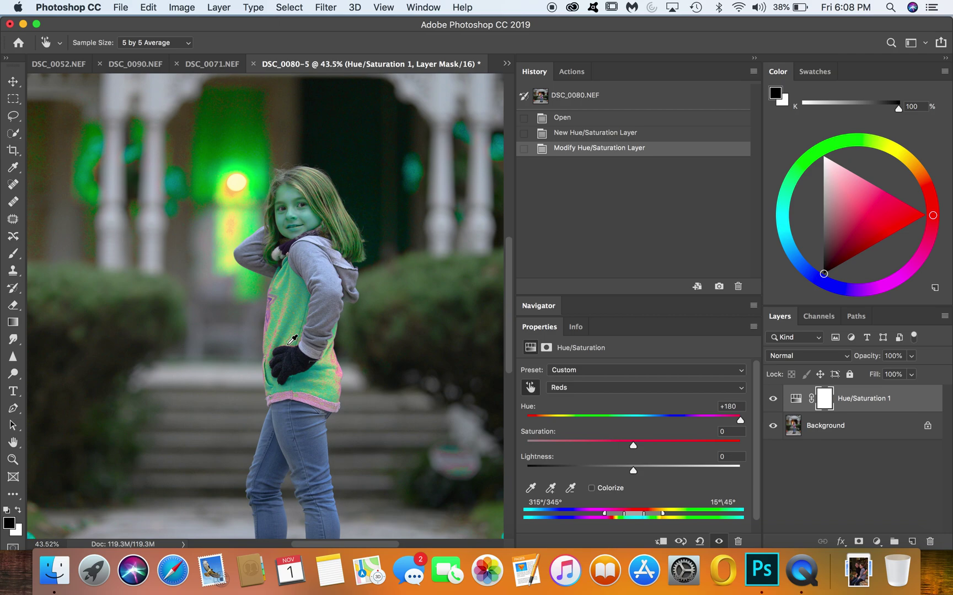
scroll(292, 340, "up", 3)
scroll(292, 339, "down", 1)
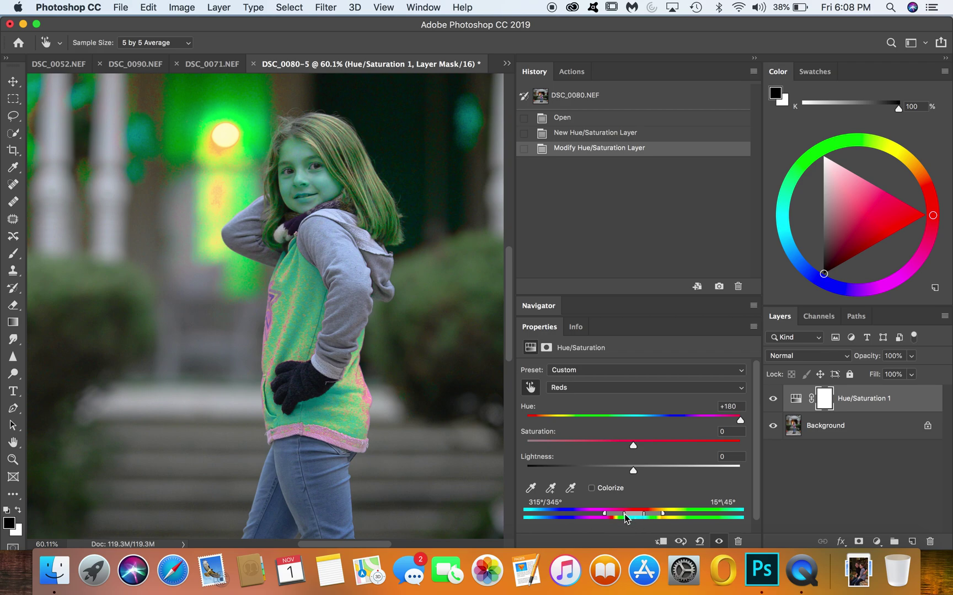
left_click_drag(625, 517, 563, 516)
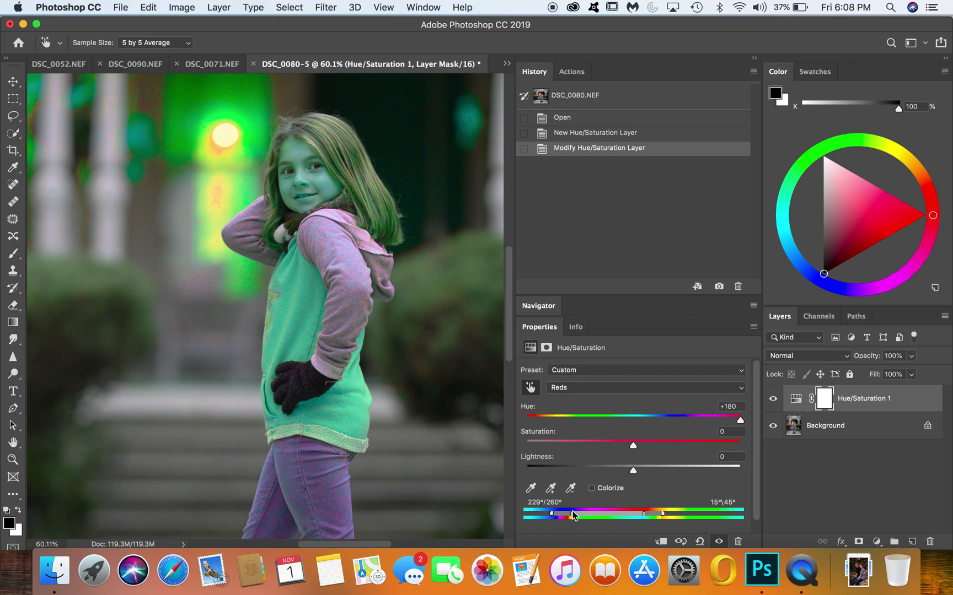
left_click_drag(573, 512, 574, 513)
left_click_drag(739, 421, 687, 422)
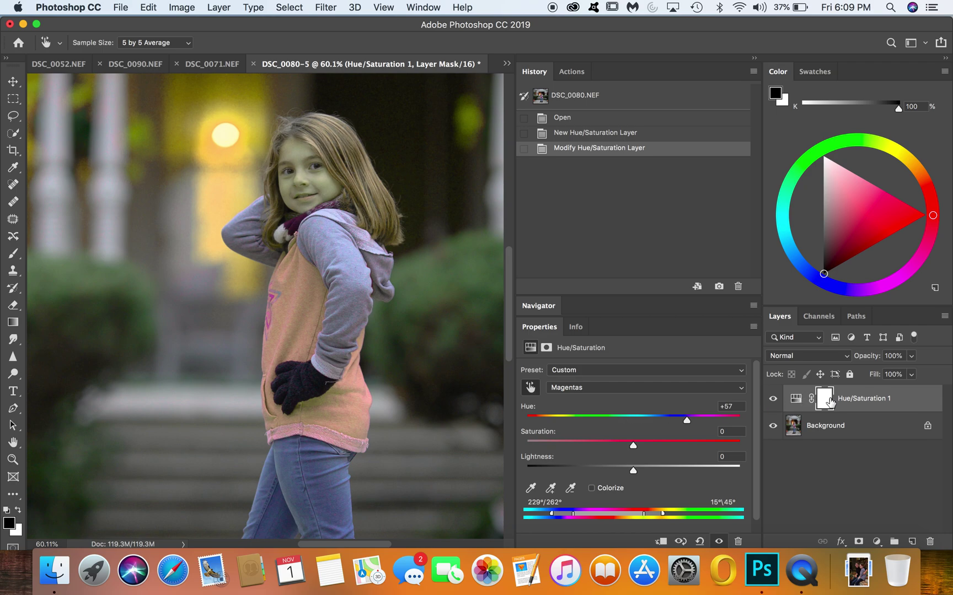
Step: Invert the Hue/Saturation layer's mask to black to hide the colour change
left_click(827, 402)
key("b")
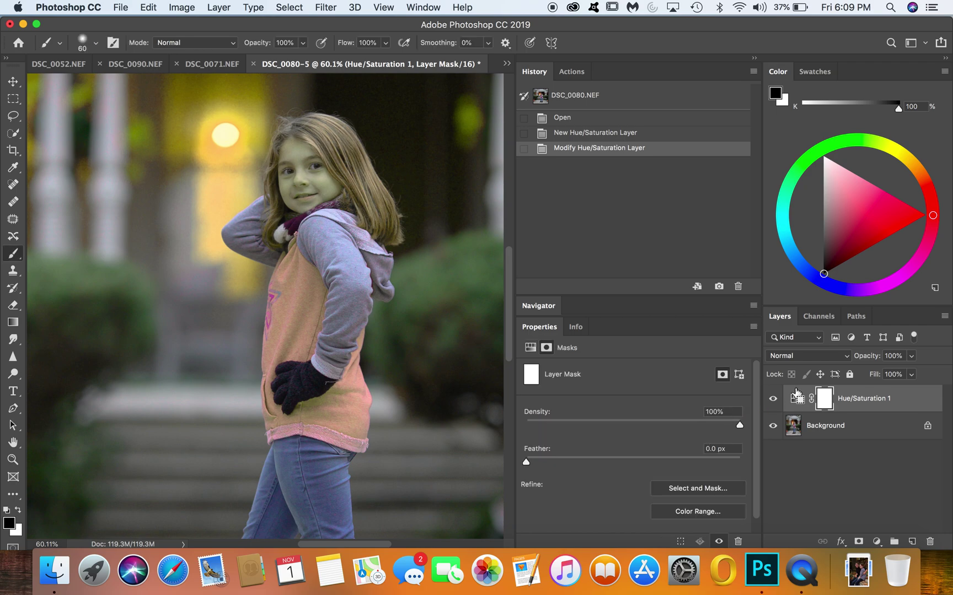
key("super+i")
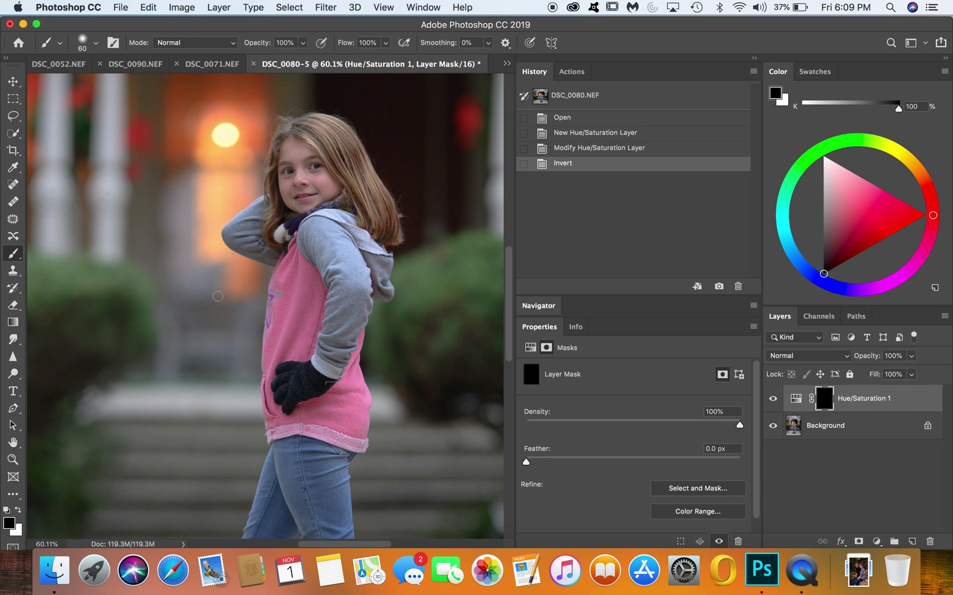
Step: Paint white on the mask over the vest's pink fabric to reveal the new colour, using brush sizes such as 150 and 35 around the edges
key("x")
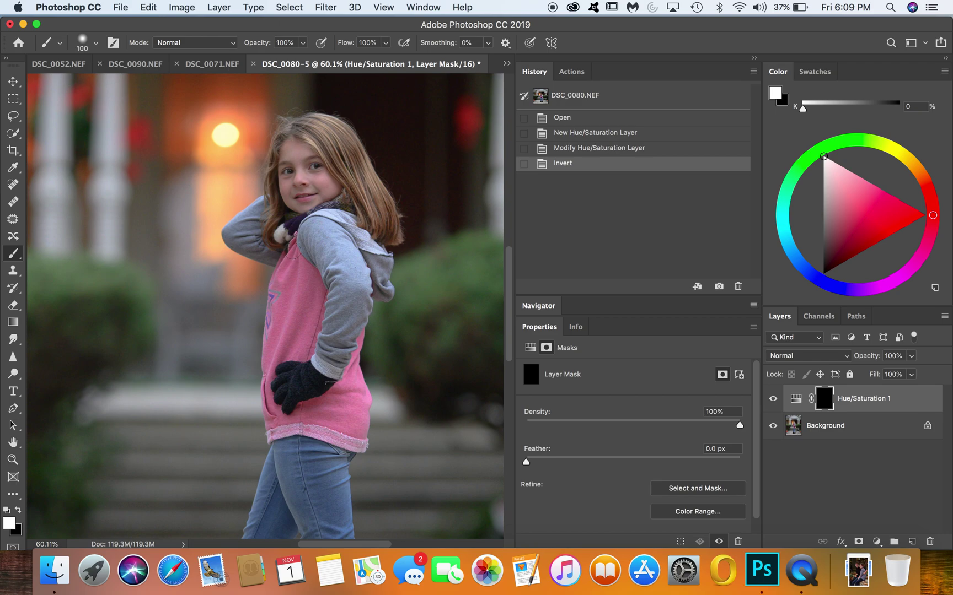
key("bracketleft")
key("bracketleft")
mouse_move(293, 237)
left_mouse_down()
mouse_move(285, 271)
mouse_move(295, 236)
mouse_move(280, 326)
mouse_move(269, 320)
mouse_move(262, 418)
left_mouse_up()
key("bracketright")
key("bracketright")
key("bracketright")
key("bracketright")
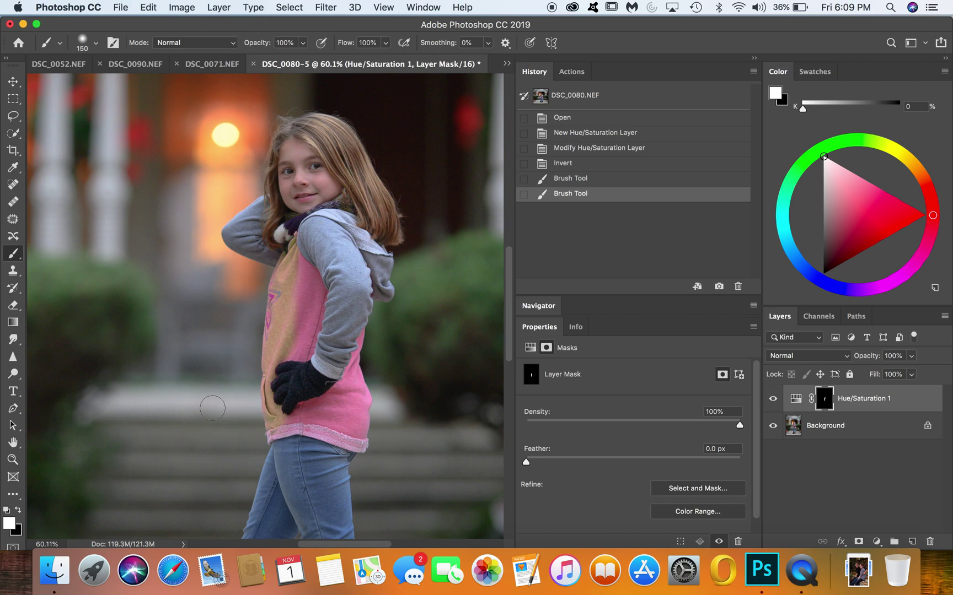
mouse_move(278, 424)
left_mouse_down()
mouse_move(354, 440)
mouse_move(354, 426)
mouse_move(361, 443)
mouse_move(353, 382)
mouse_move(343, 402)
mouse_move(288, 420)
mouse_move(336, 408)
left_mouse_up()
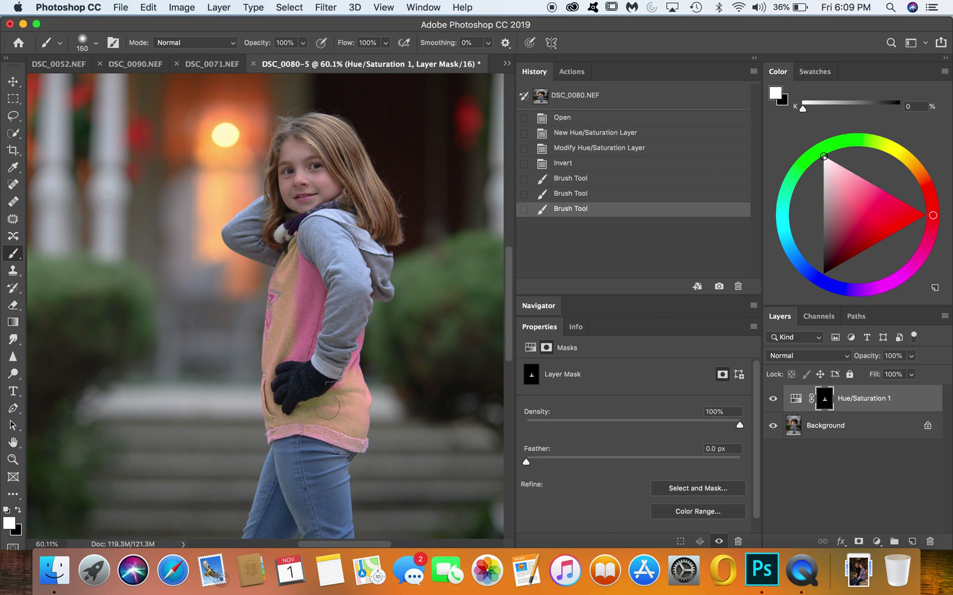
mouse_move(300, 347)
left_mouse_down()
mouse_move(314, 303)
mouse_move(307, 325)
mouse_move(312, 289)
mouse_move(295, 265)
mouse_move(295, 282)
mouse_move(279, 290)
mouse_move(281, 366)
left_mouse_up()
key("bracketleft")
key("bracketleft")
key("bracketleft")
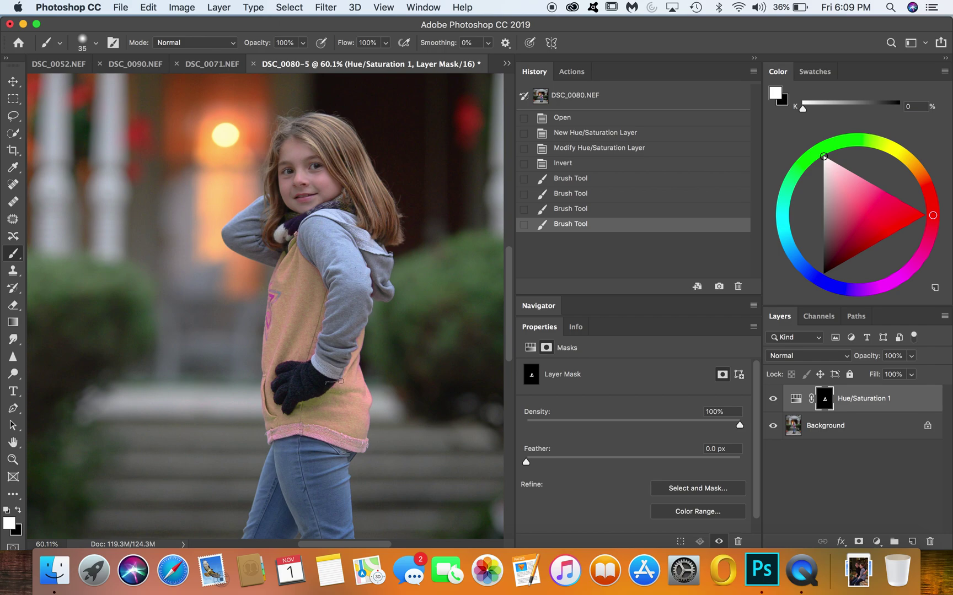
mouse_move(350, 431)
left_mouse_down()
mouse_move(357, 441)
mouse_move(293, 424)
left_mouse_up()
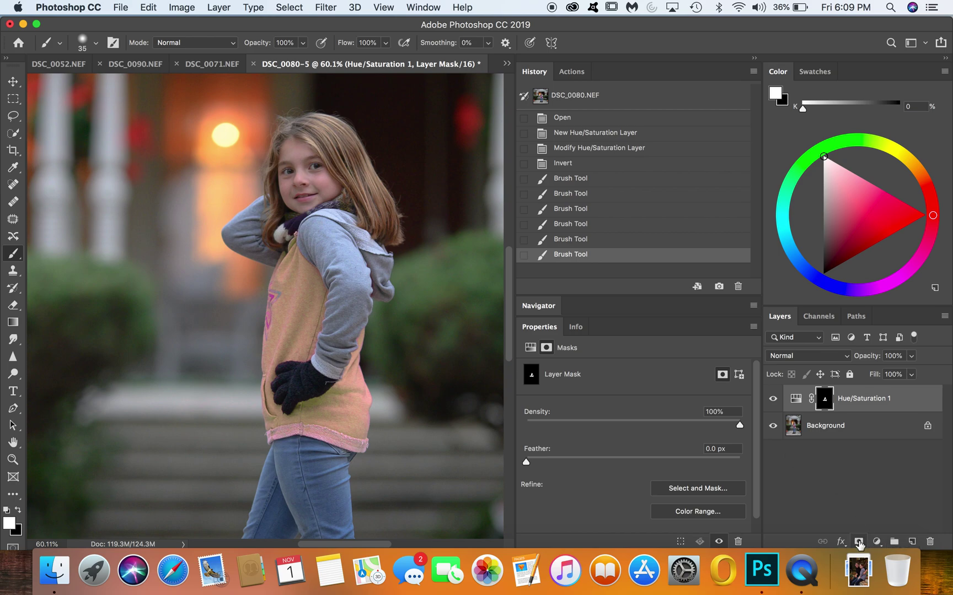
Step: Add a Solid Color fill layer above the Hue/Saturation layer using the orange b77528
left_click(876, 542)
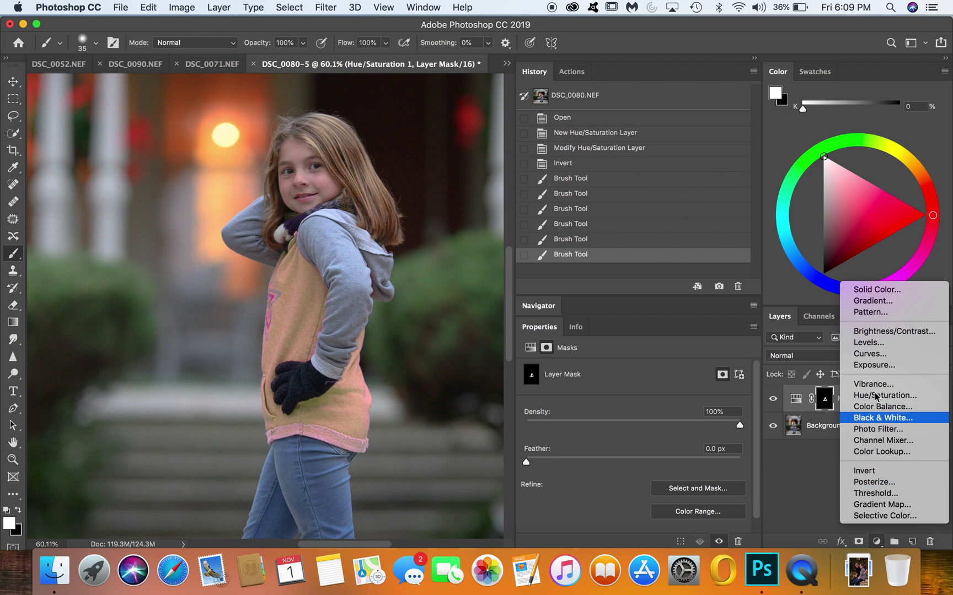
left_click(871, 290)
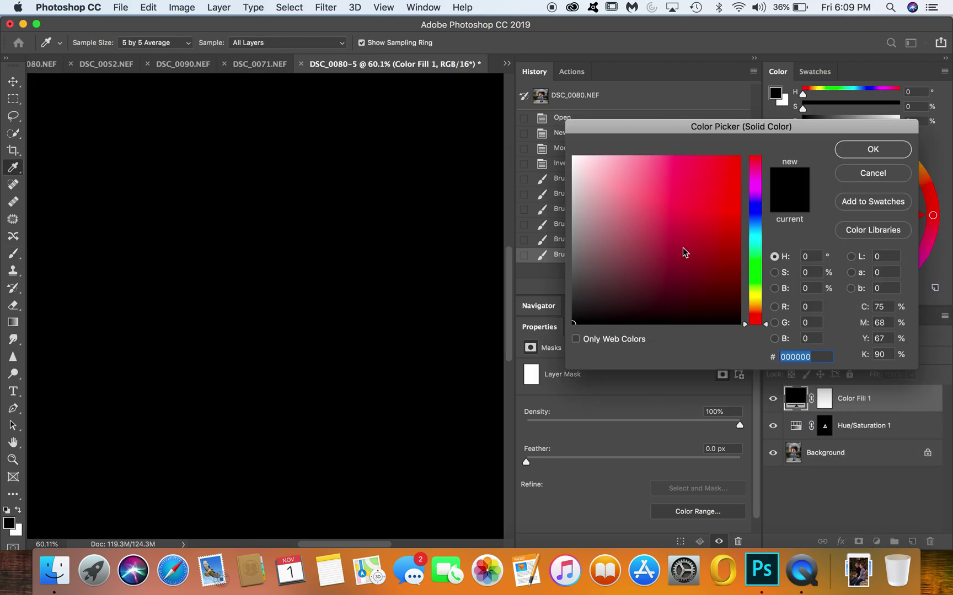
left_click(755, 310)
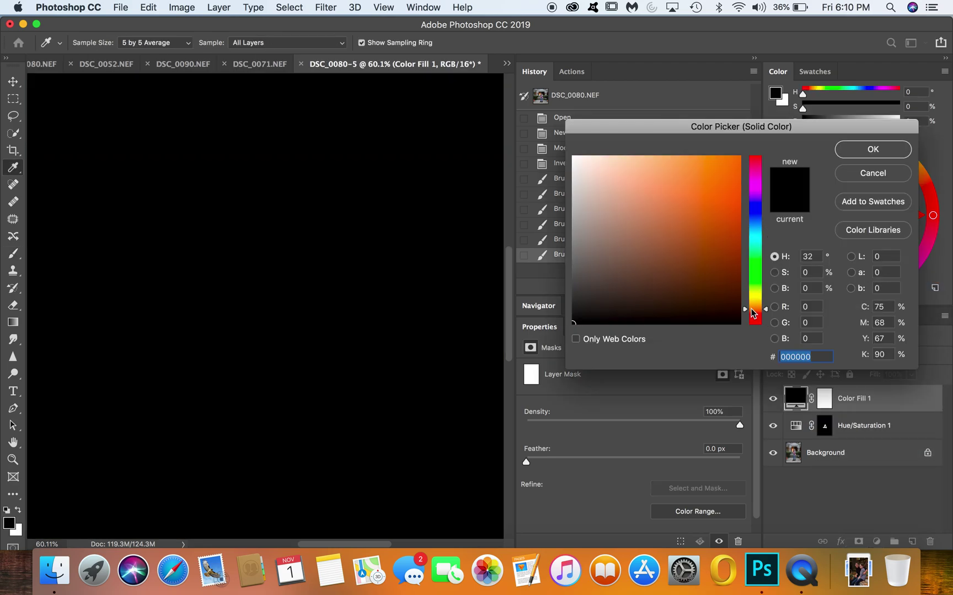
left_click_drag(696, 208, 703, 204)
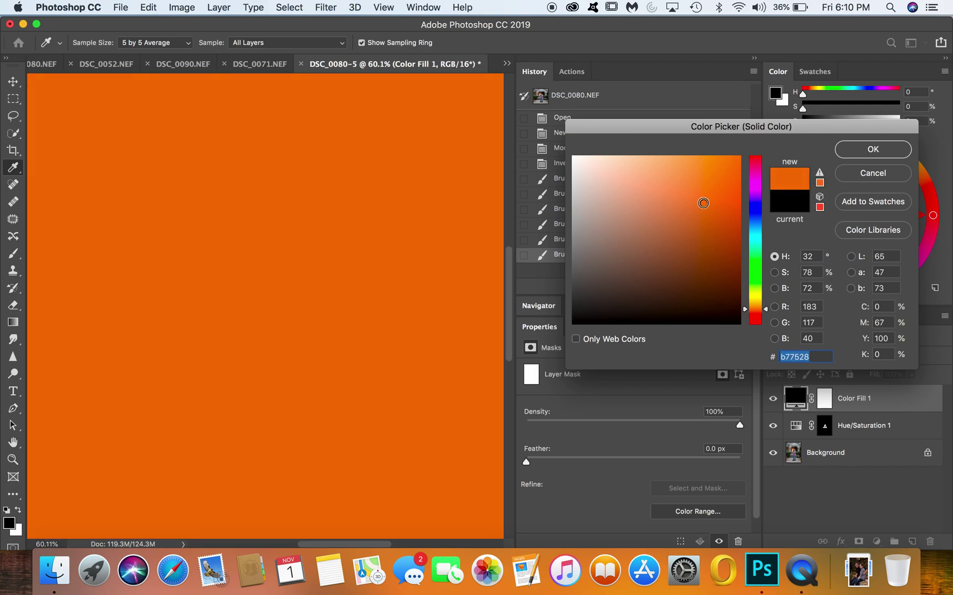
left_click(873, 149)
Step: Set the orange fill layer's blend mode to Multiply and invert its mask to black
left_click(816, 359)
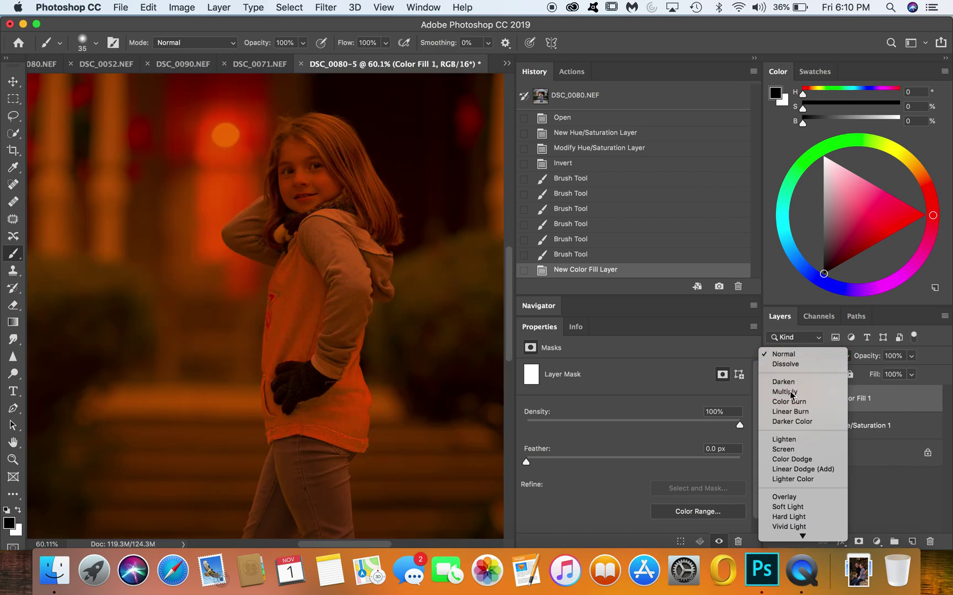
left_click(783, 395)
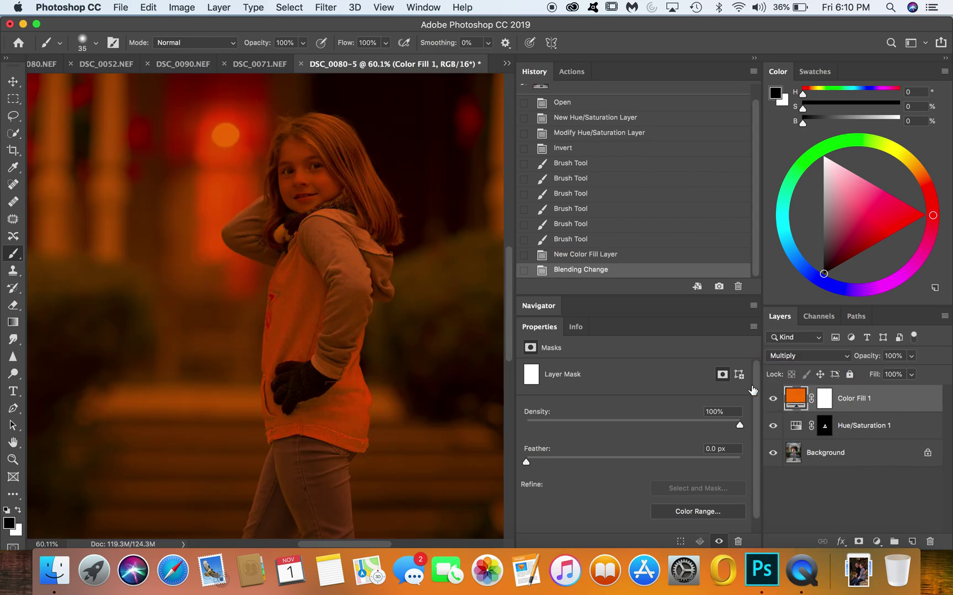
left_click(823, 399)
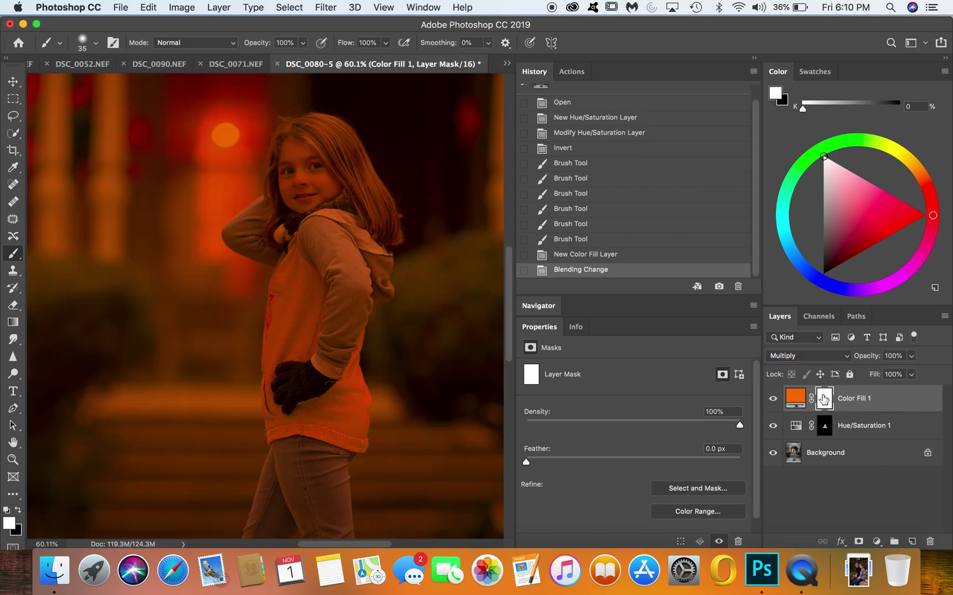
key("super+i")
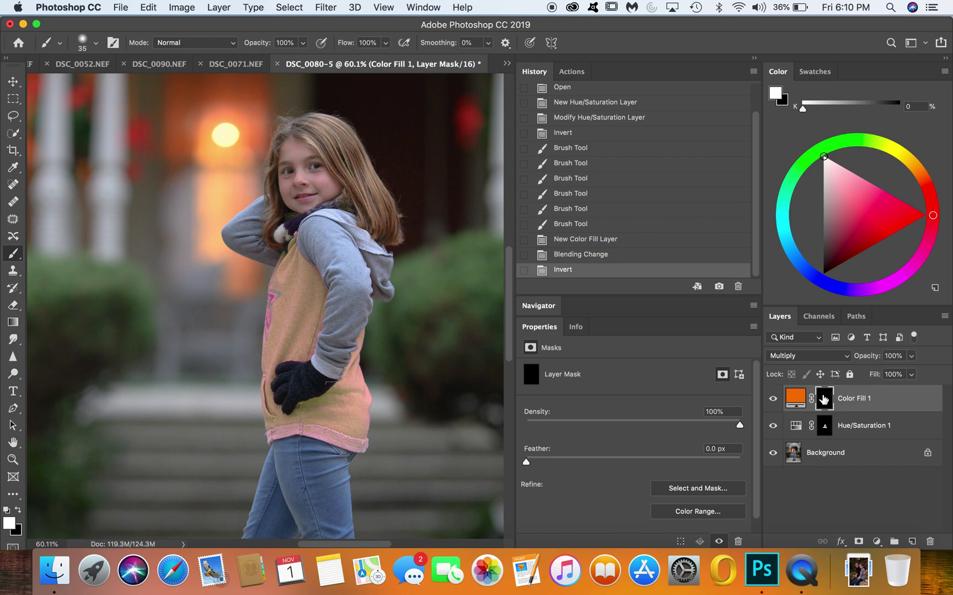
Step: Select the girl's vest from neckline to hem on the Background layer with the Quick Selection tool at size 40
left_click(793, 460)
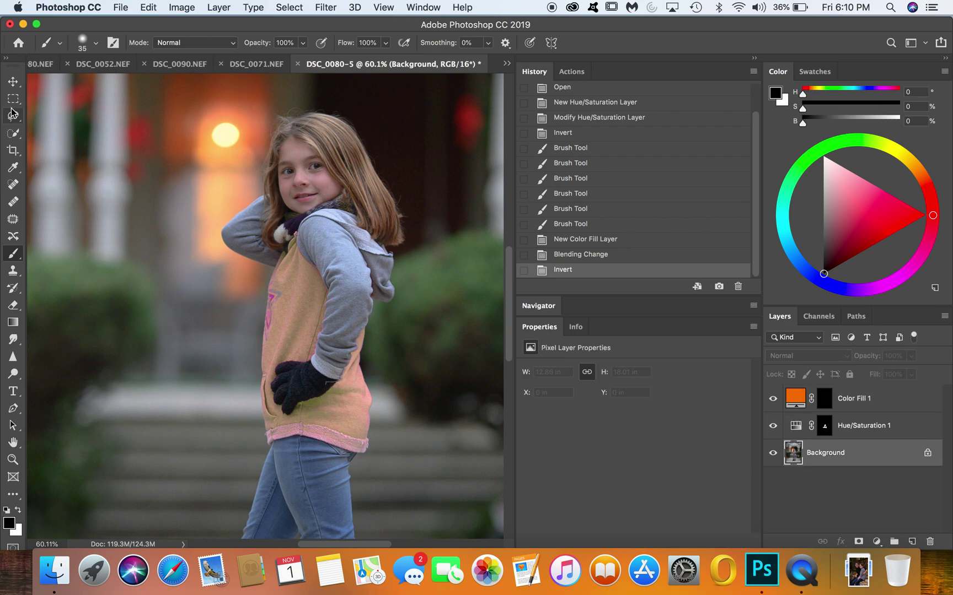
left_click(12, 134)
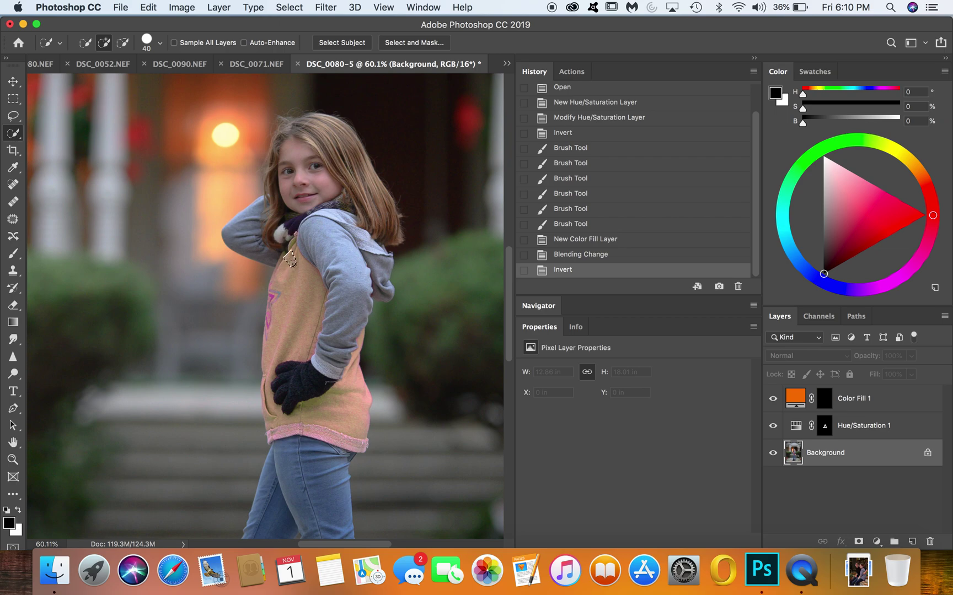
left_click_drag(302, 286, 281, 242)
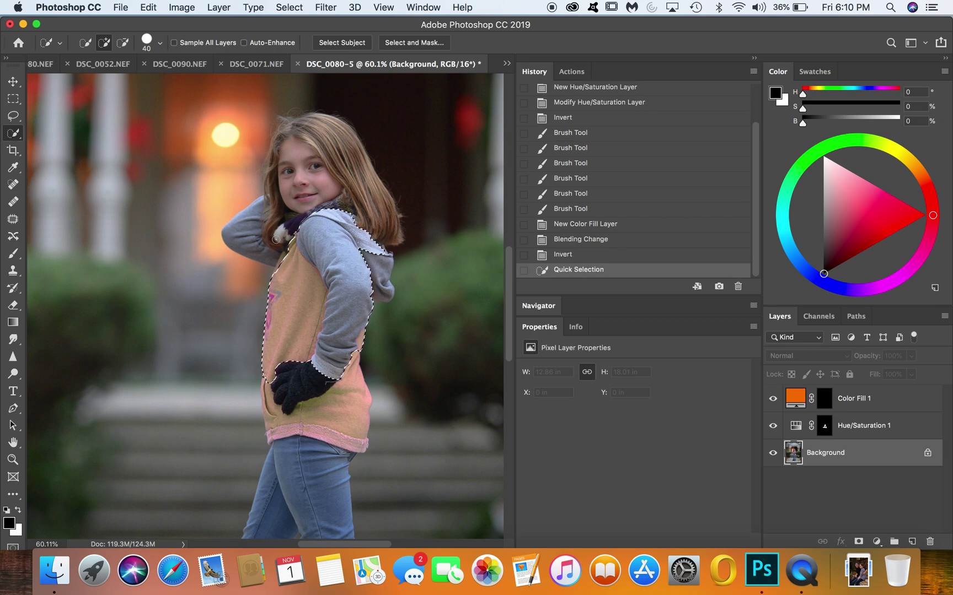
left_click_drag(287, 255, 296, 242)
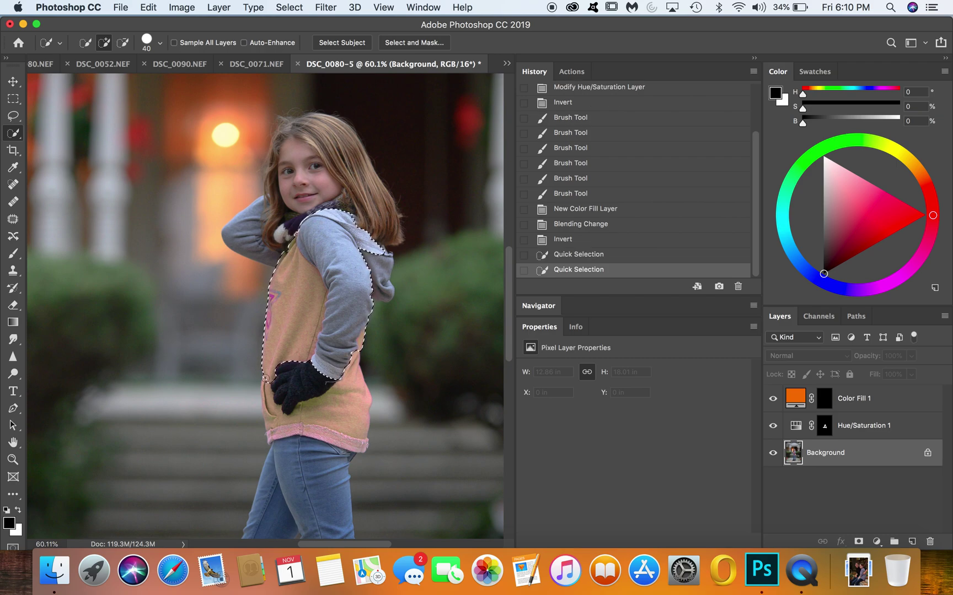
mouse_move(273, 422)
left_mouse_down()
mouse_move(287, 438)
mouse_move(331, 441)
left_mouse_up()
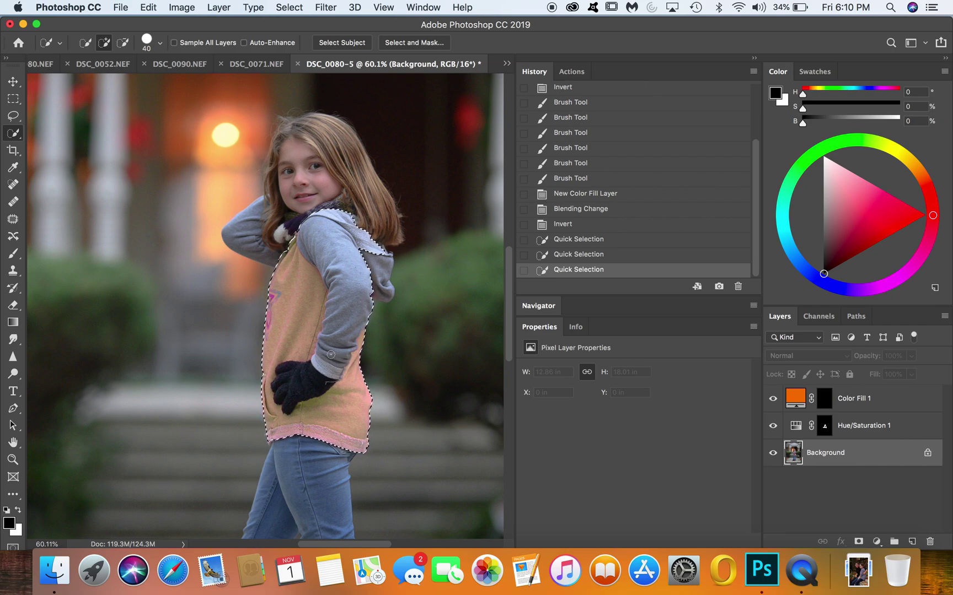
Step: Subtract the black glove, the grey sleeve and the hood from the vest selection
key("alt")
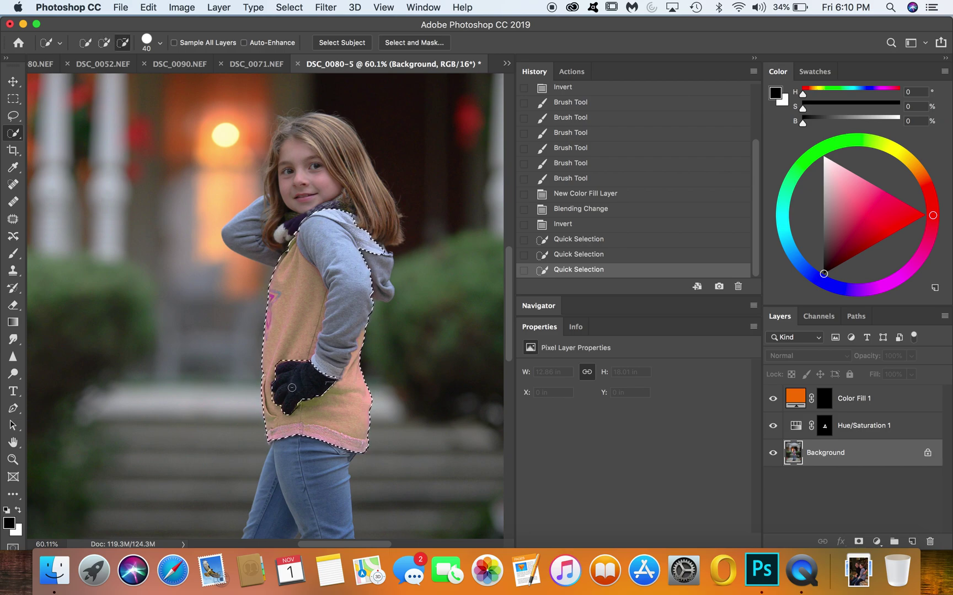
left_click(298, 385)
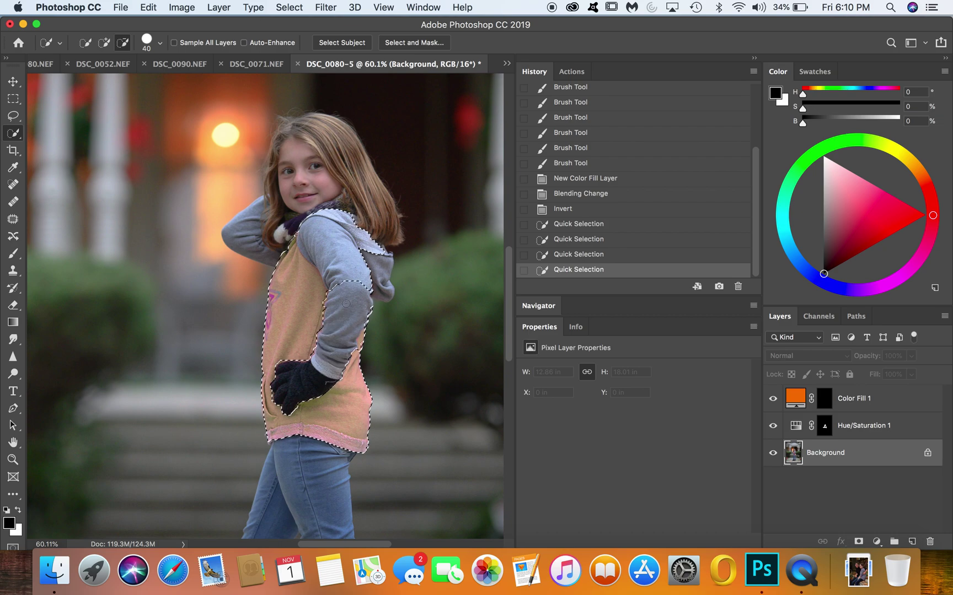
left_click_drag(350, 296, 340, 272)
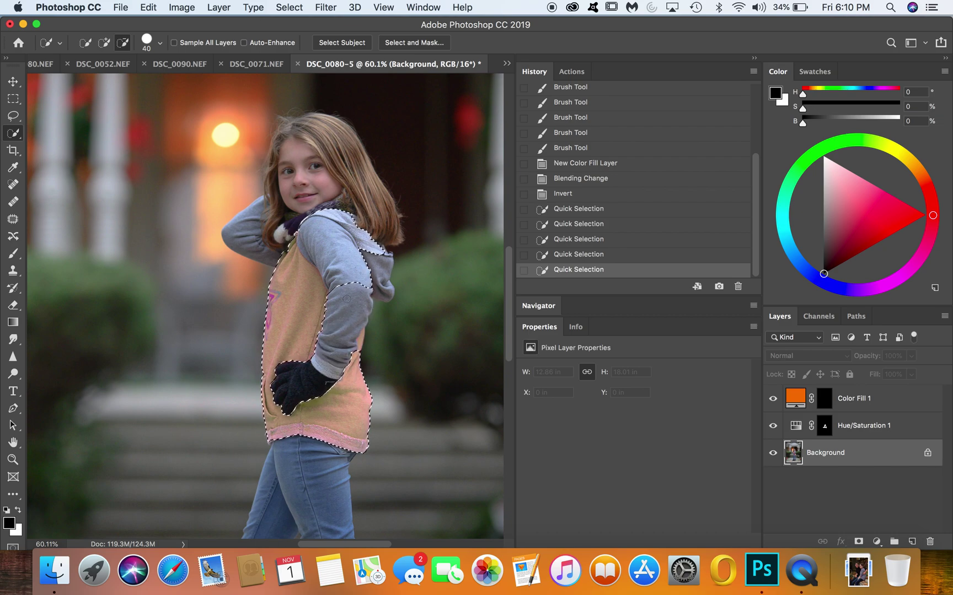
left_click(334, 257)
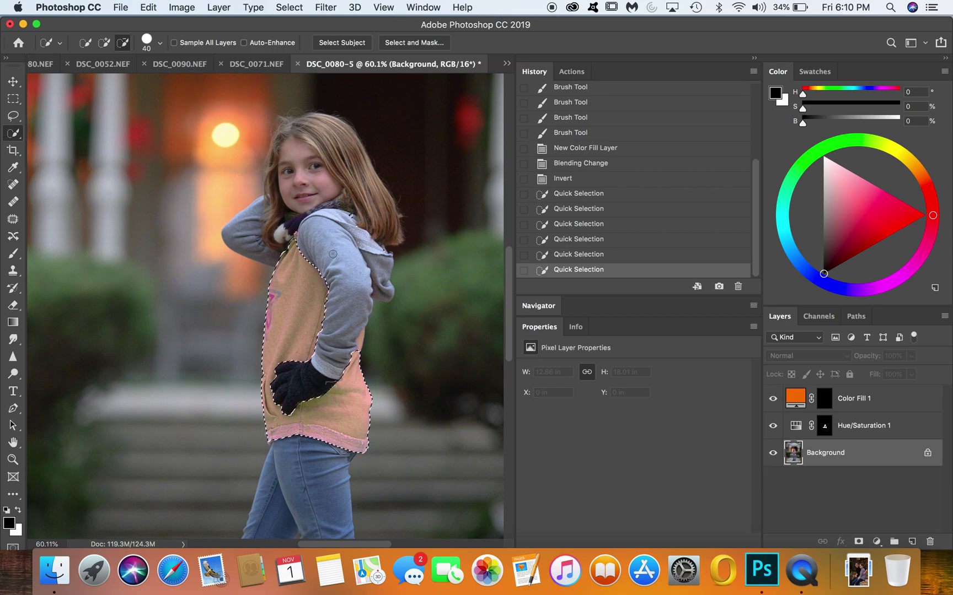
left_click(358, 221, "alt")
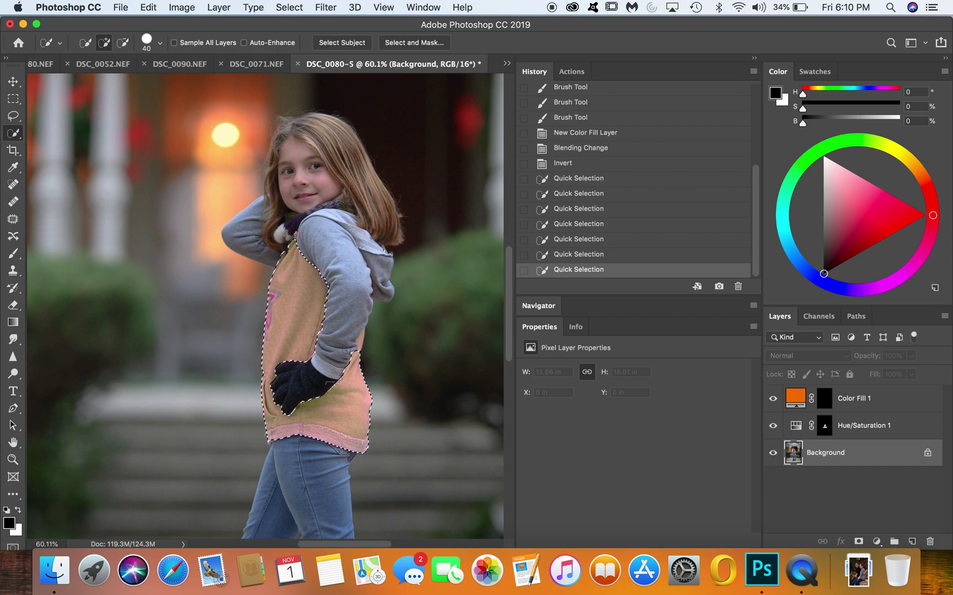
Step: Reduce the Quick Selection brush to size 9 and add the missed vest fabric along the shoulder seam
scroll(346, 351, "up", 5)
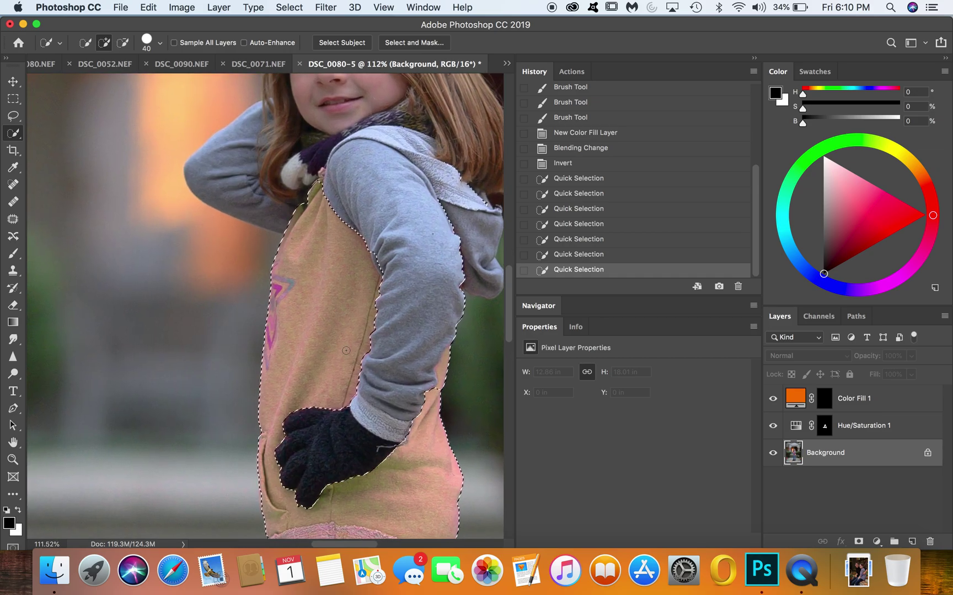
key("bracketleft")
key("bracketleft")
key("bracketleft")
key("bracketleft")
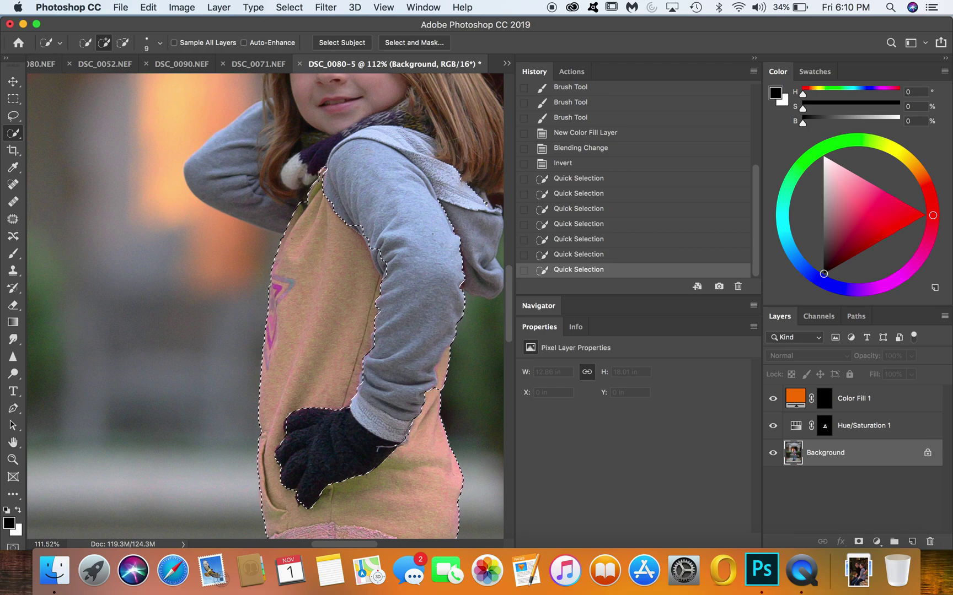
left_click(363, 234)
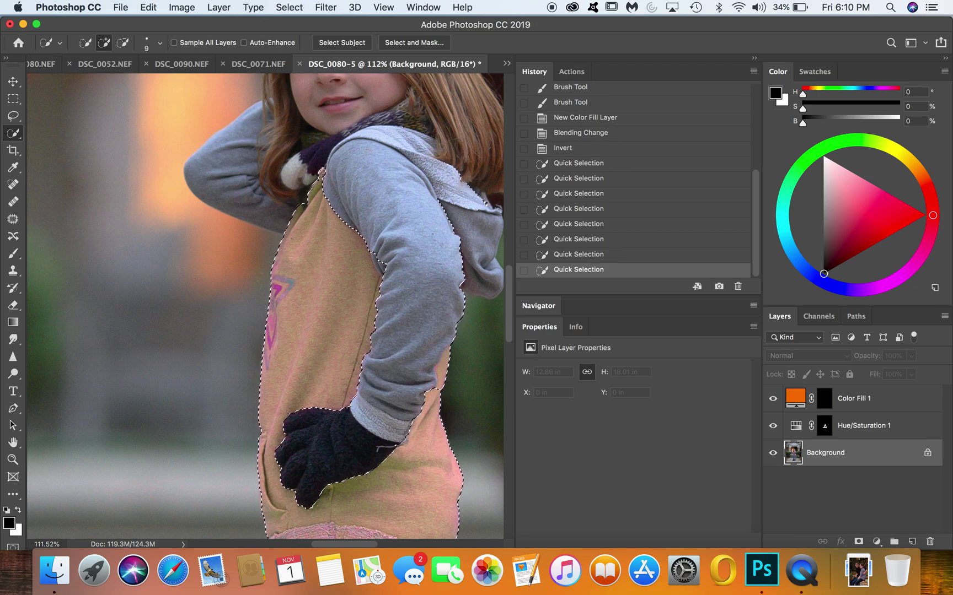
scroll(266, 310, "down", 1)
scroll(265, 310, "right", 1)
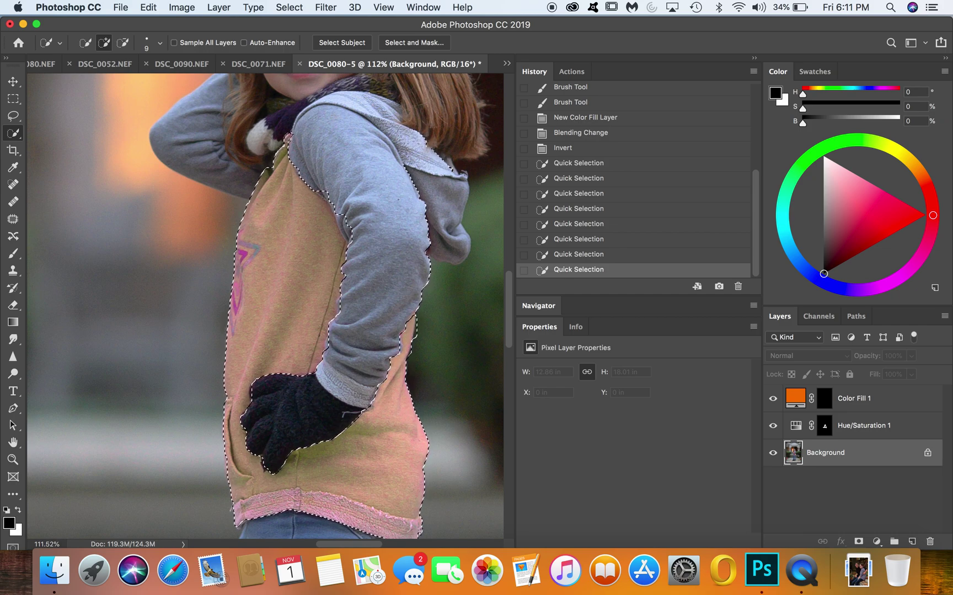
left_click_drag(326, 194, 345, 220)
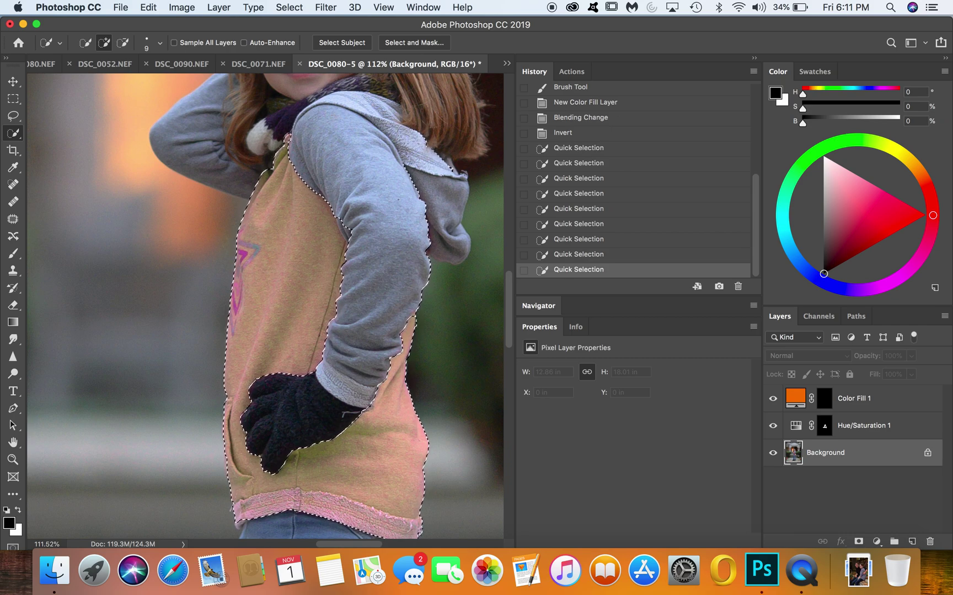
left_click_drag(330, 197, 347, 222)
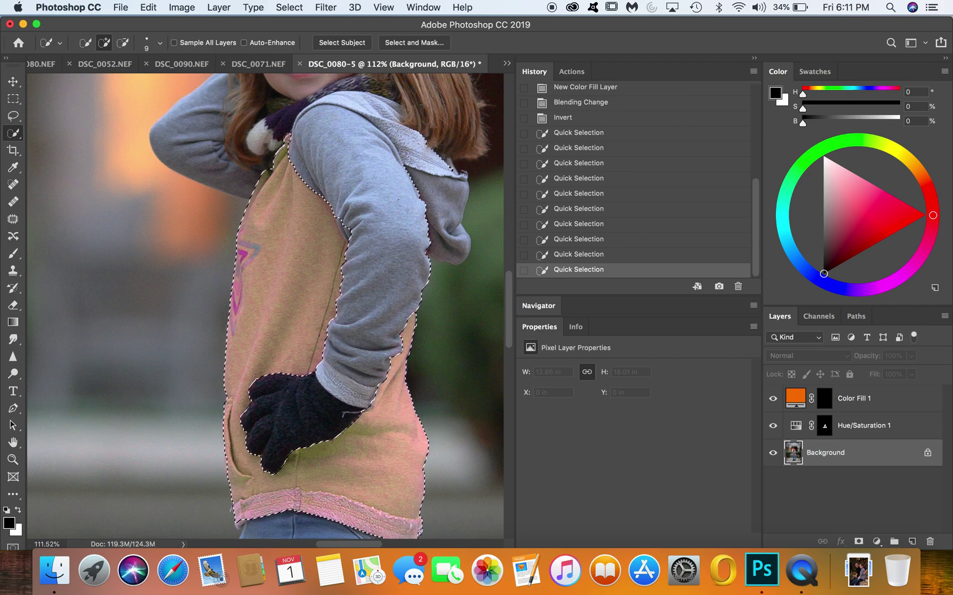
Step: Subtract small overlaps at the vest's neckline and along the inner edge of the grey sleeve from the selection
key("alt")
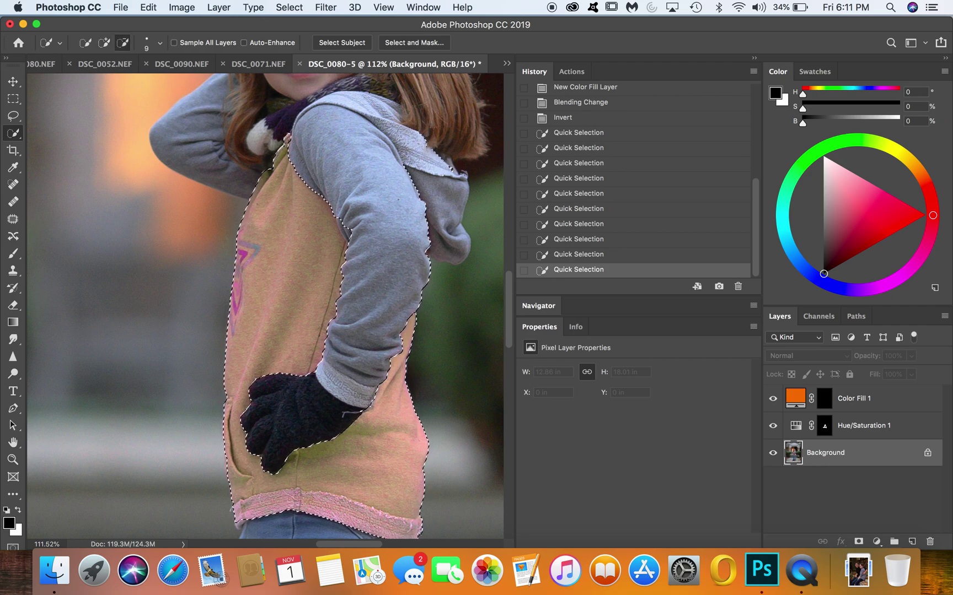
left_click_drag(290, 142, 288, 145)
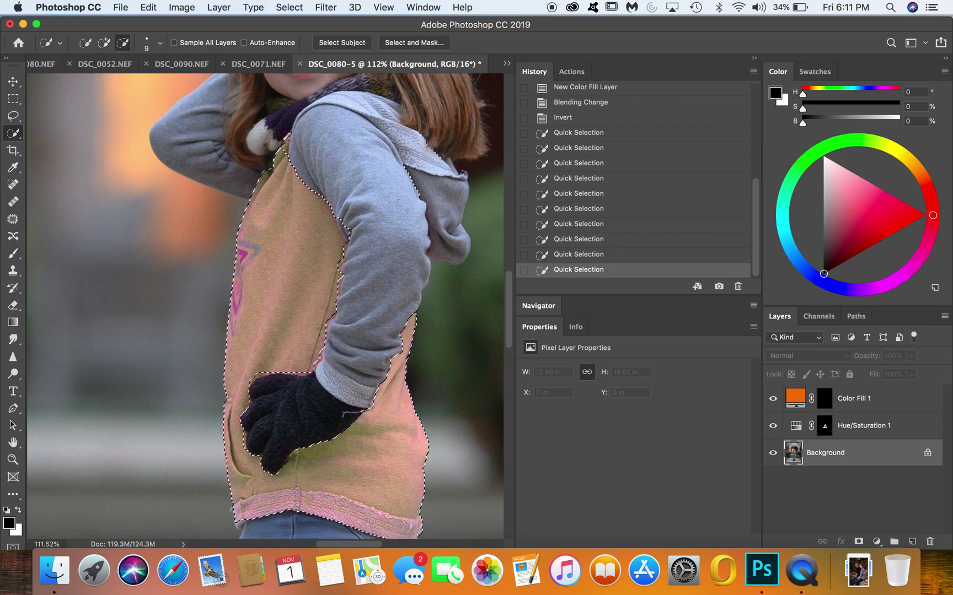
left_click_drag(347, 222, 348, 229)
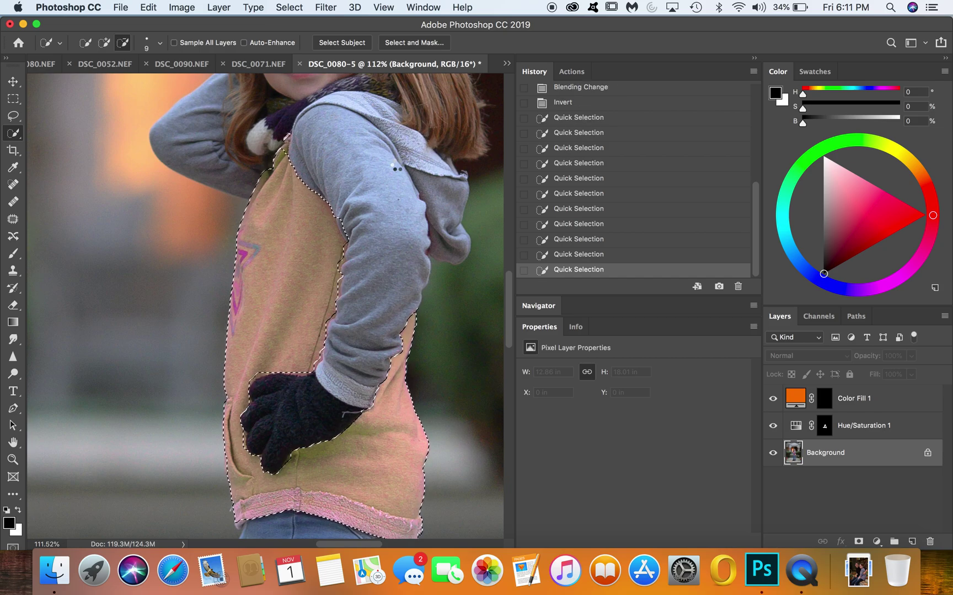
left_click_drag(343, 243, 339, 287)
scroll(261, 309, "down", 3)
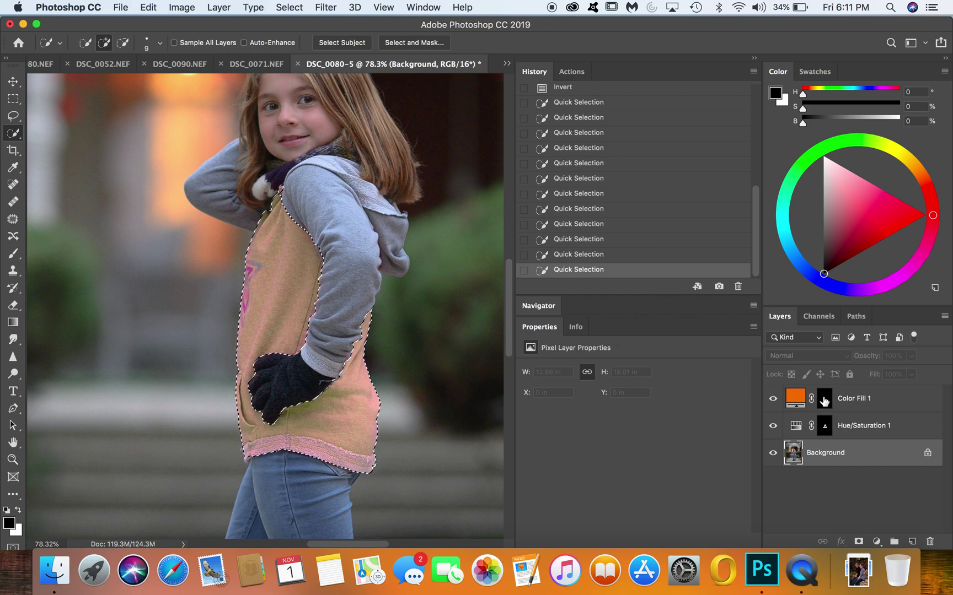
Step: Fill the vest selection with White on the orange fill layer's mask, in Normal mode at 100% opacity
left_click(824, 400)
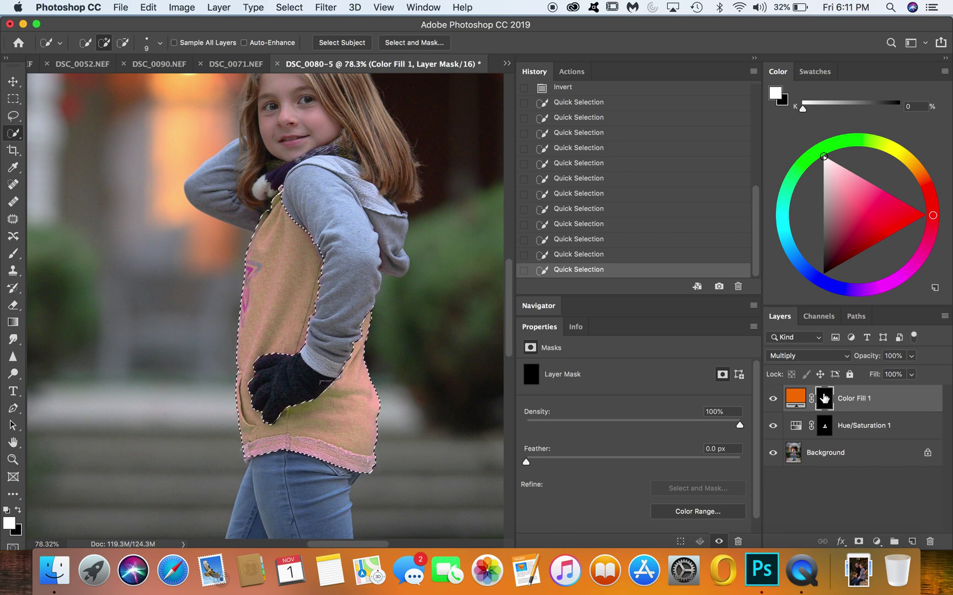
key("shift+BackSpace")
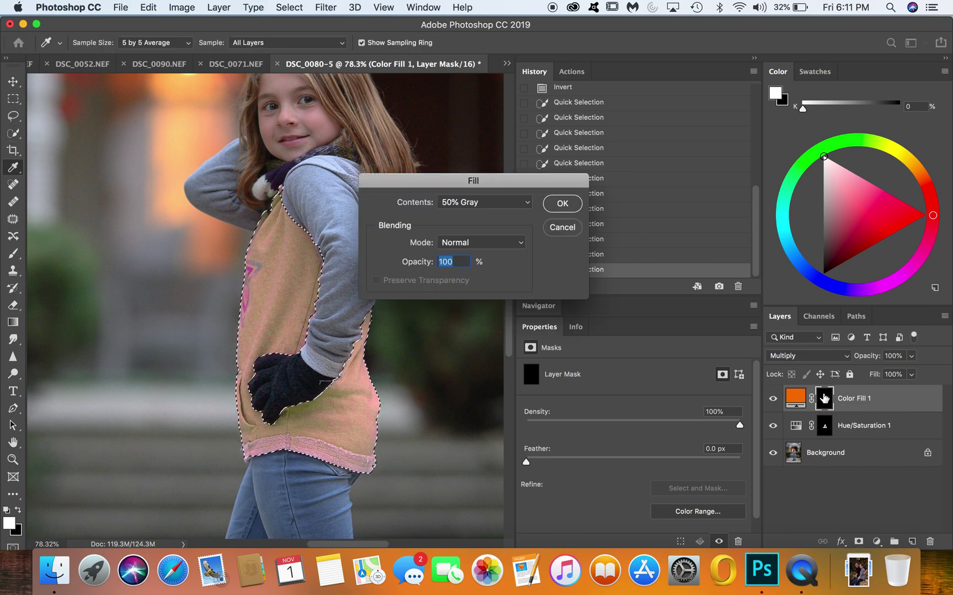
left_click(492, 205)
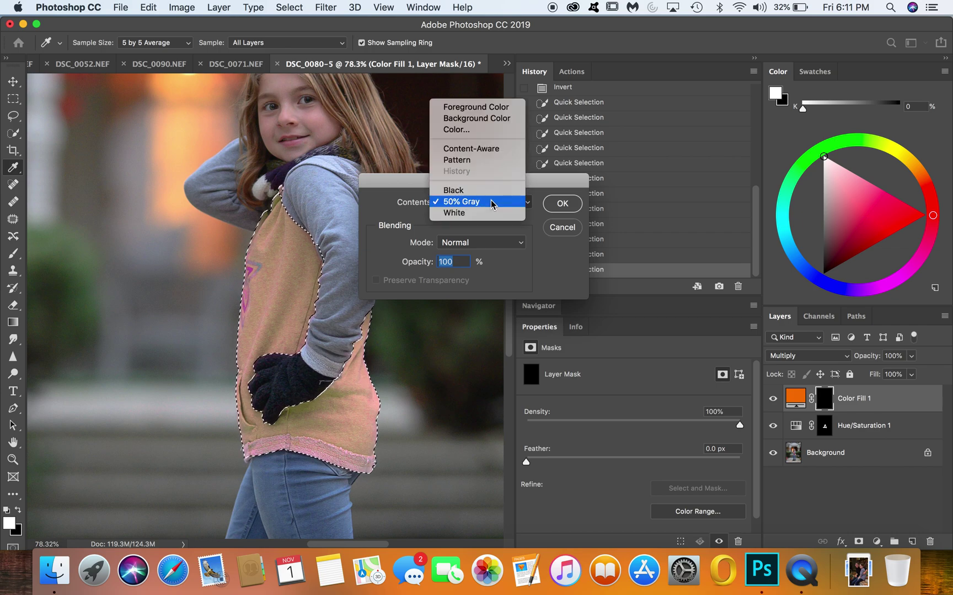
left_click(461, 216)
left_click(560, 203)
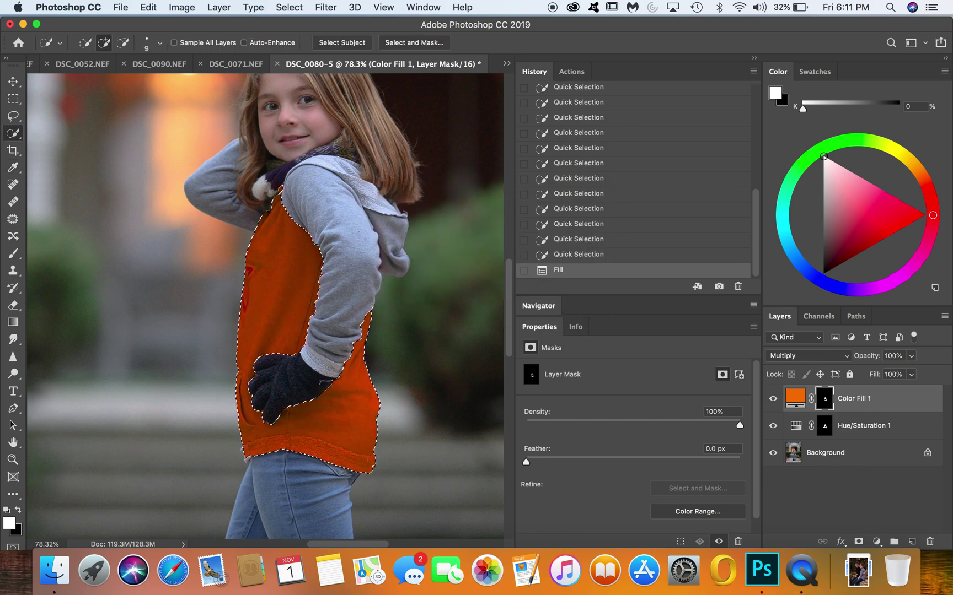
Step: Clear the selection and lower the orange fill layer's opacity to 42%
key("super+d")
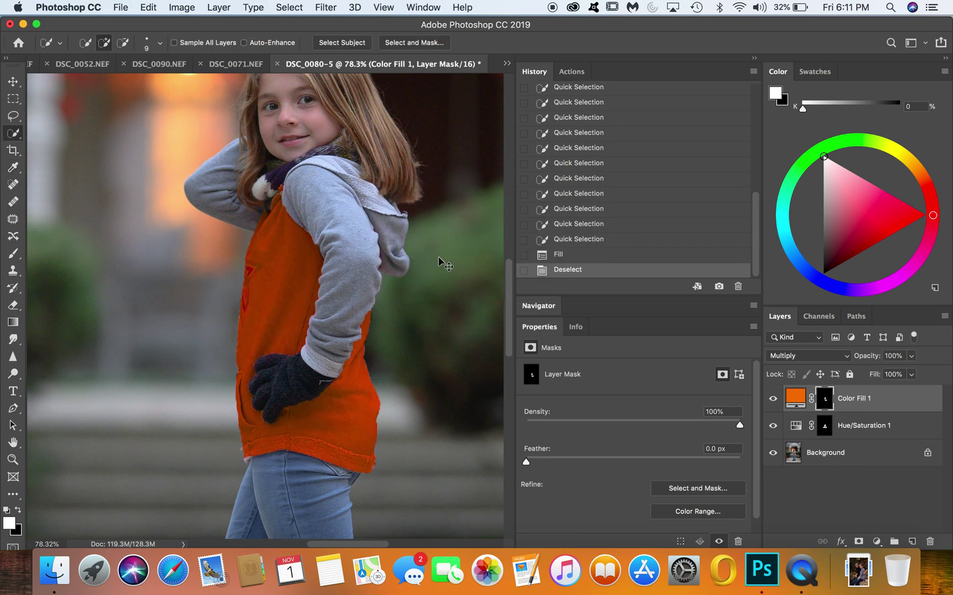
scroll(265, 306, "down", 5)
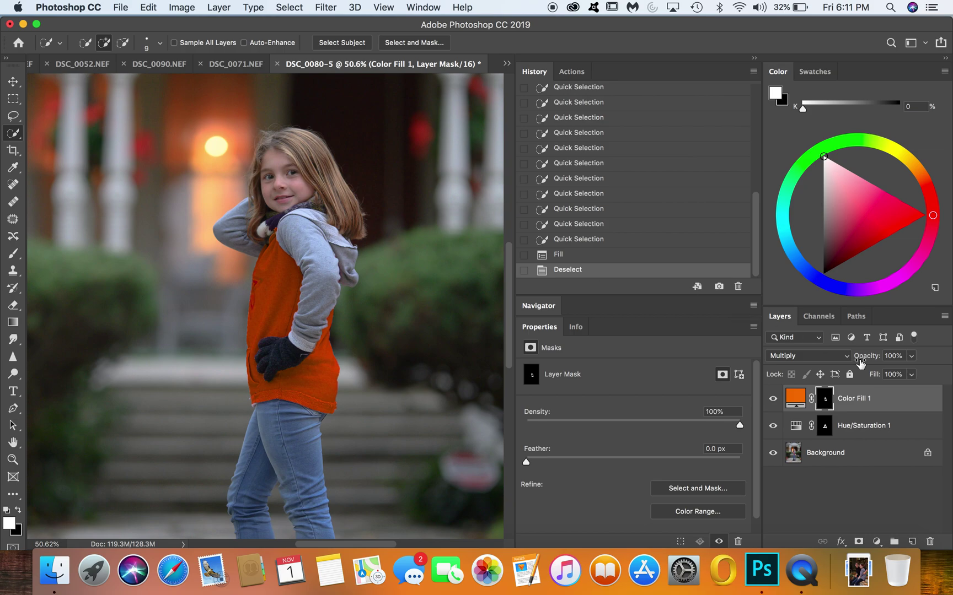
left_click_drag(870, 361, 655, 364)
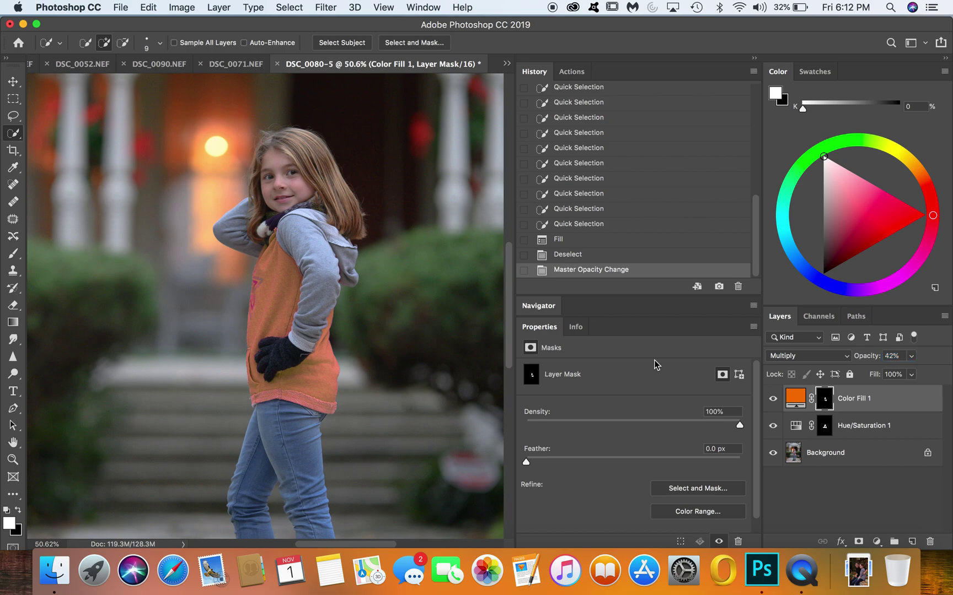
Step: Add a Hue/Saturation adjustment layer, target the Blues by sampling the jeans, and shift their hue to +180
scroll(265, 306, "down", 5)
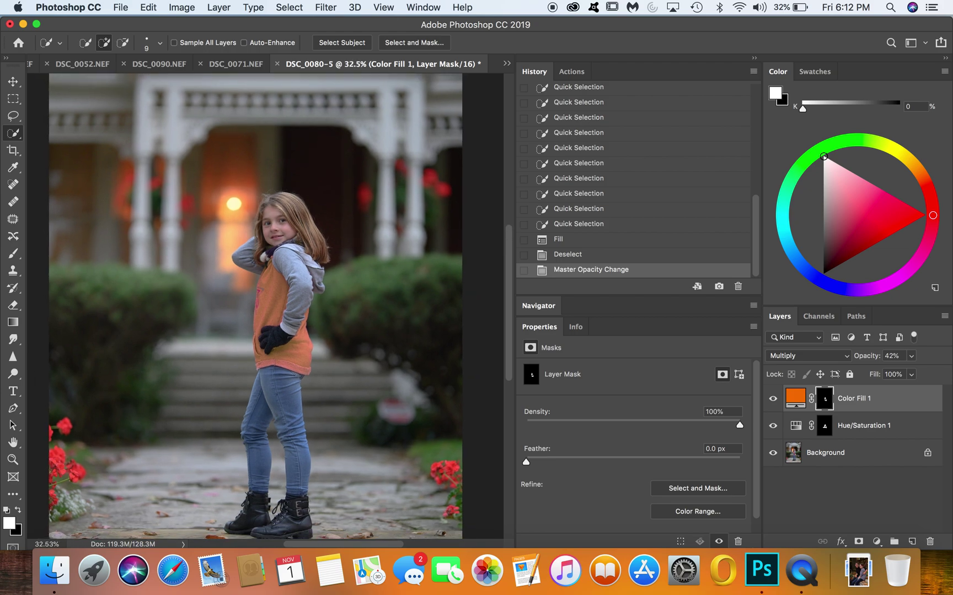
scroll(334, 432, "down", 2)
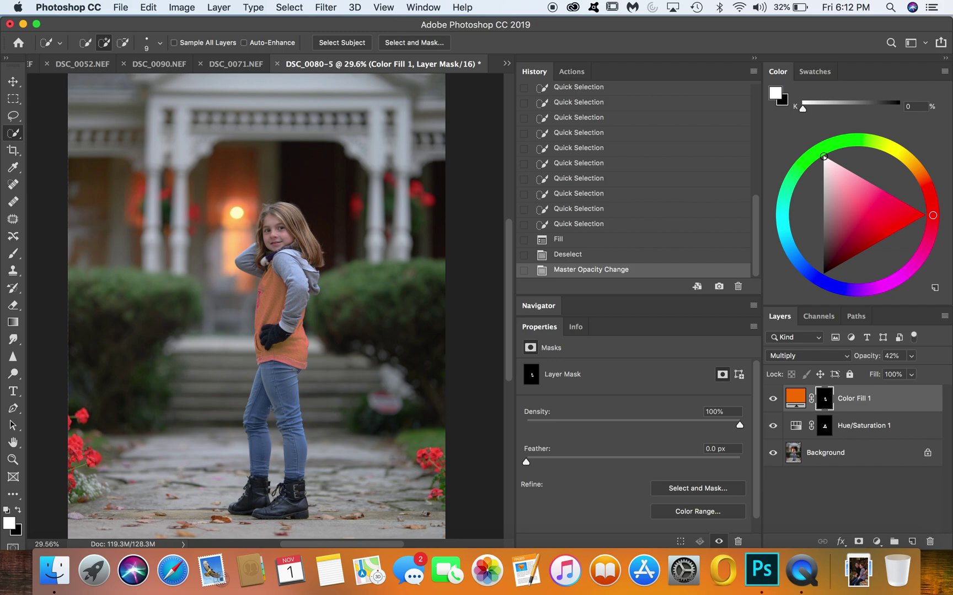
left_click(876, 542)
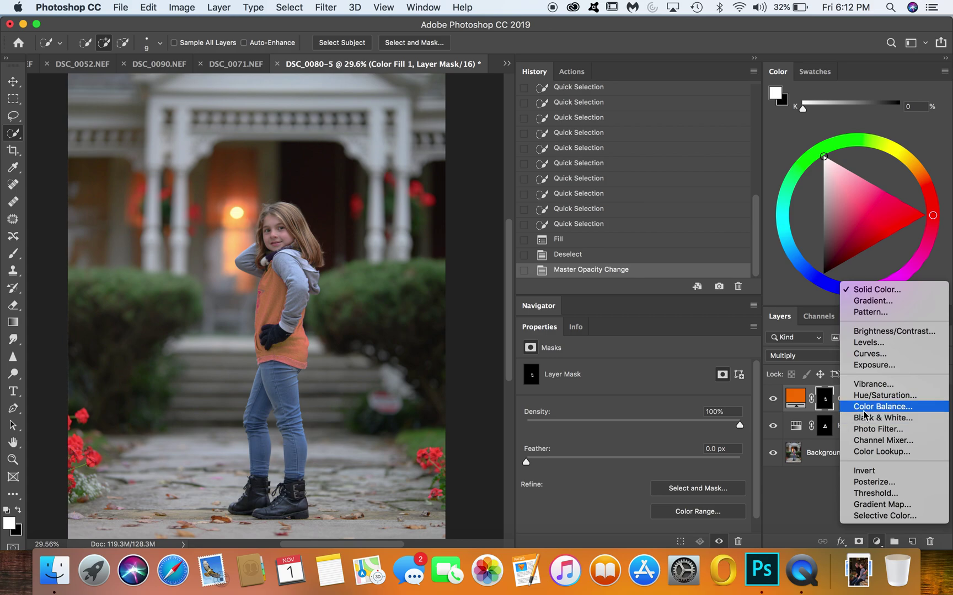
left_click(869, 396)
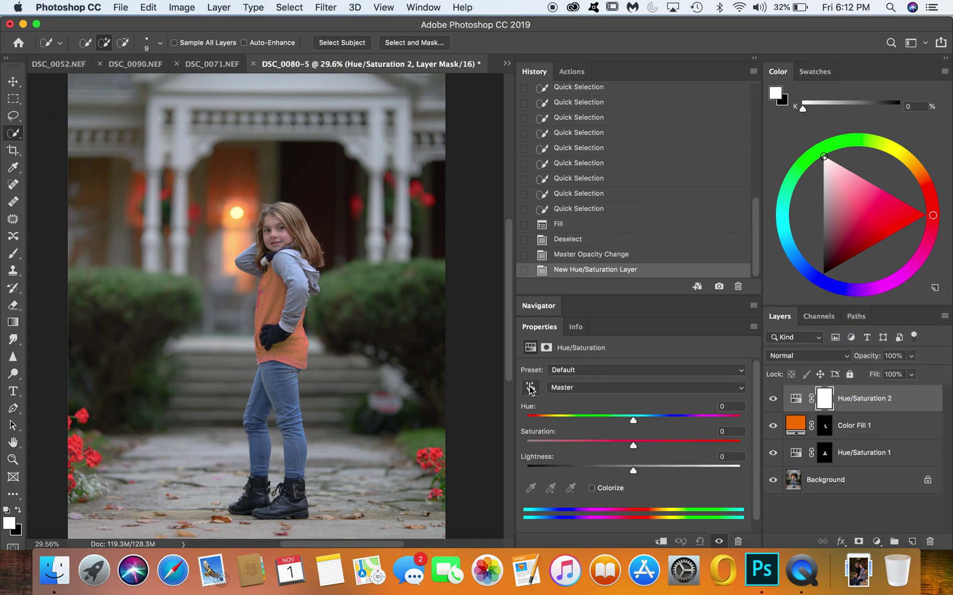
left_click(530, 387)
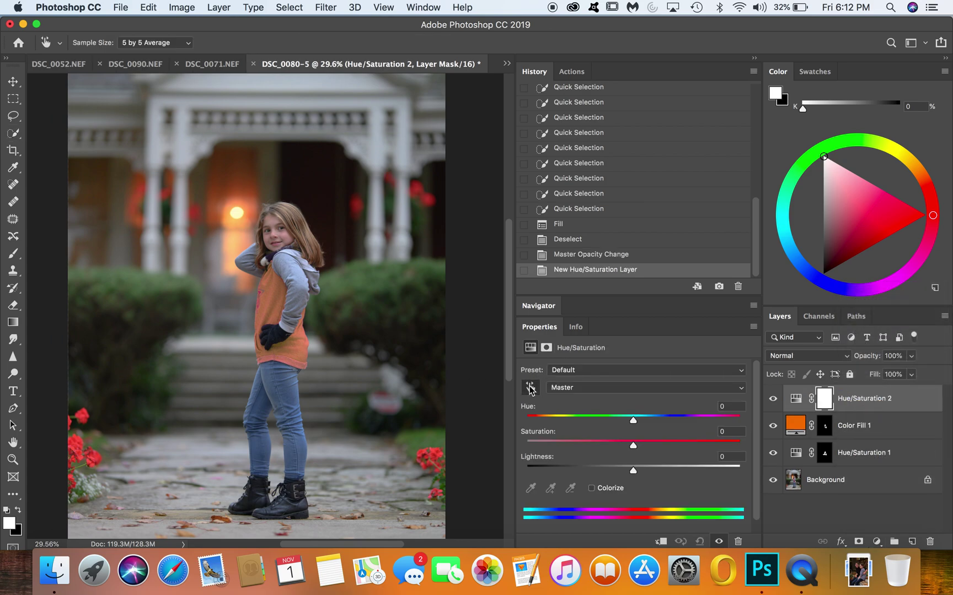
left_click(288, 385)
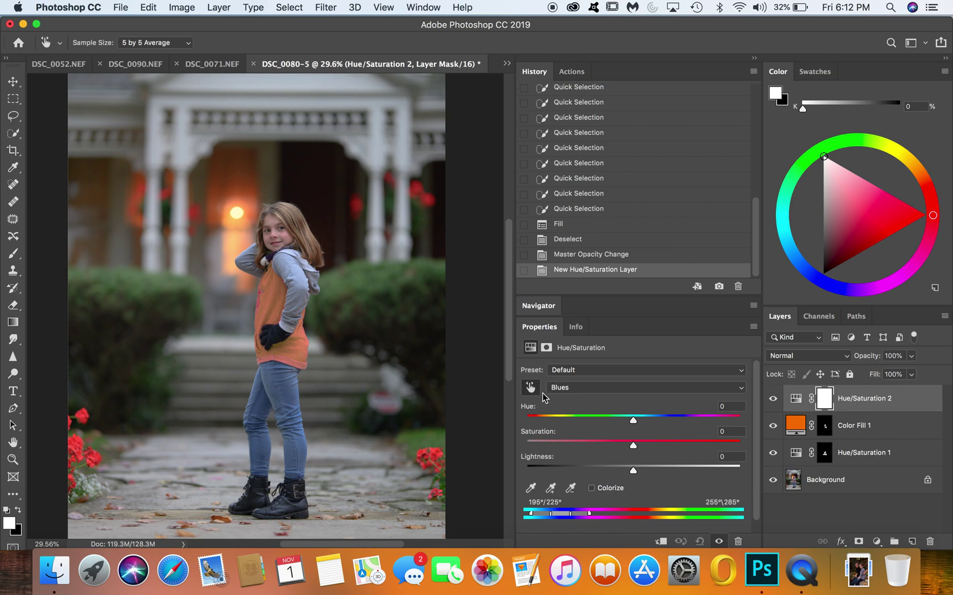
left_click_drag(634, 419, 796, 435)
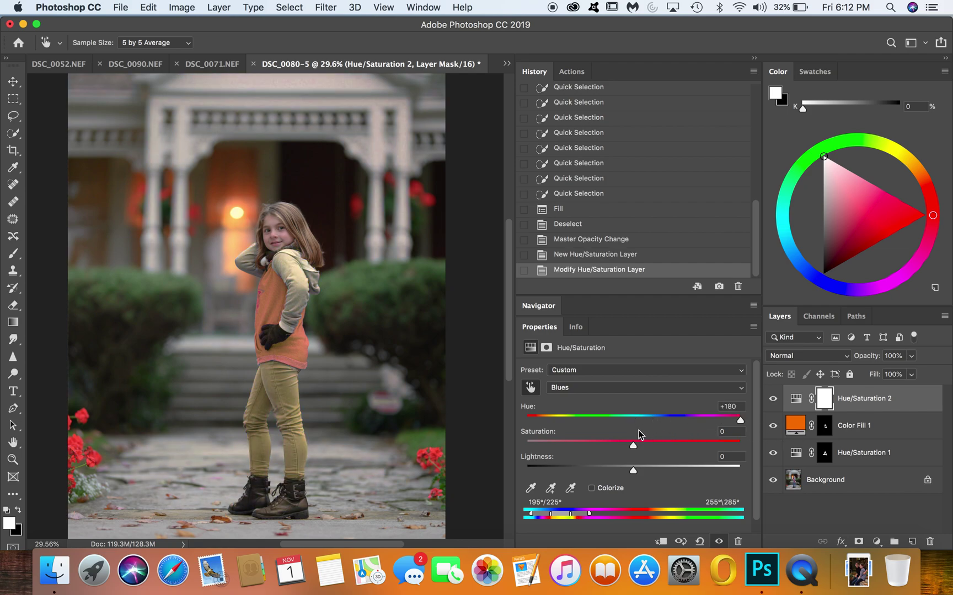
Step: Set the Blues hue to -125 and lightness to -47 to turn the jeans a muted green
scroll(320, 442, "up", 5)
scroll(319, 445, "up", 1)
right_click(315, 450)
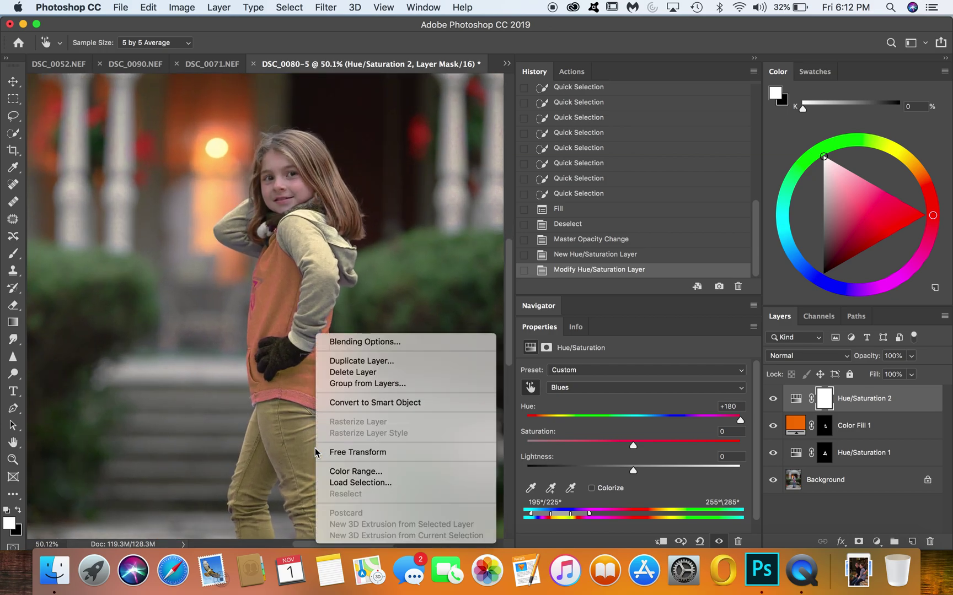
left_click(284, 417)
scroll(304, 472, "down", 5)
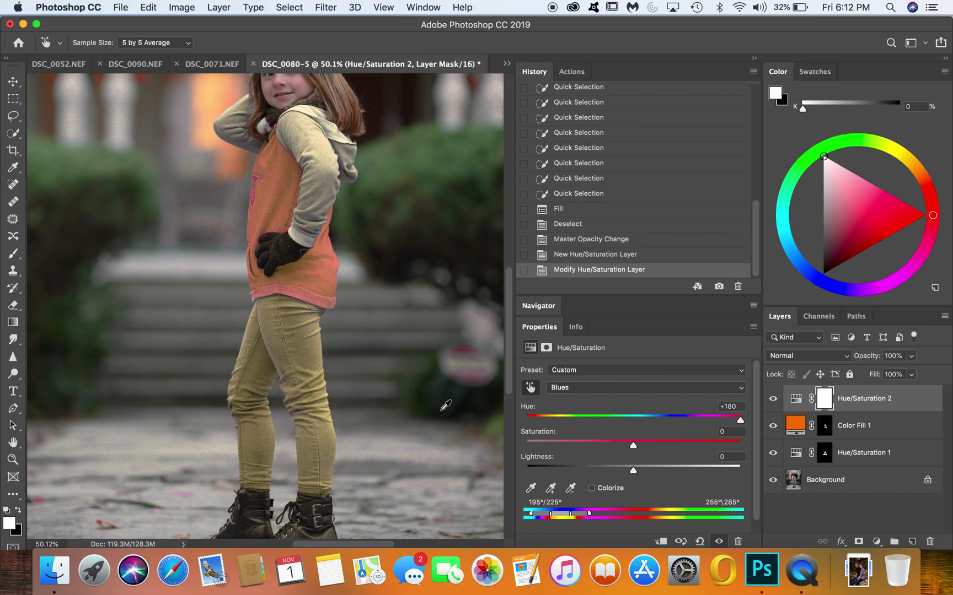
key("b")
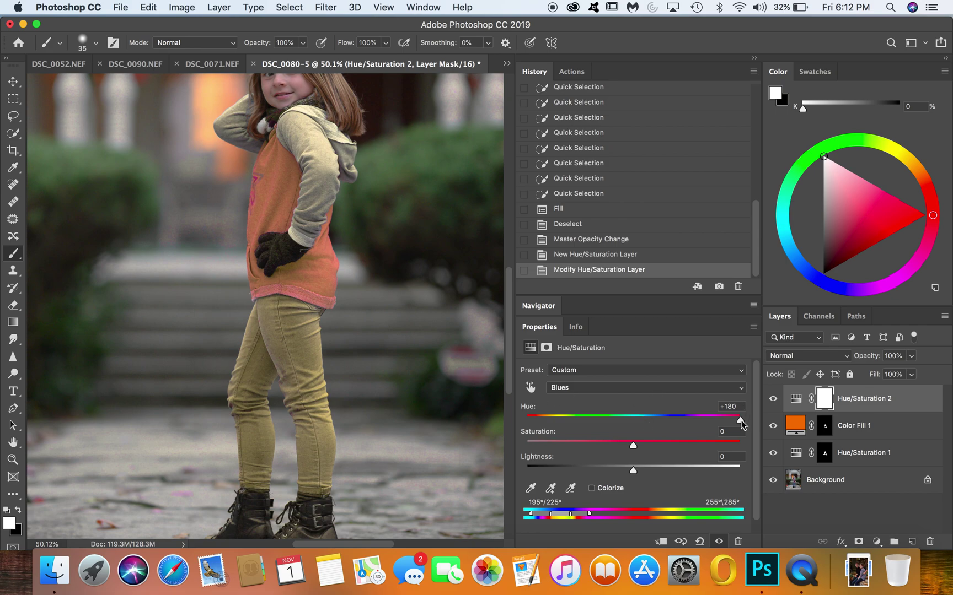
left_click_drag(740, 420, 560, 420)
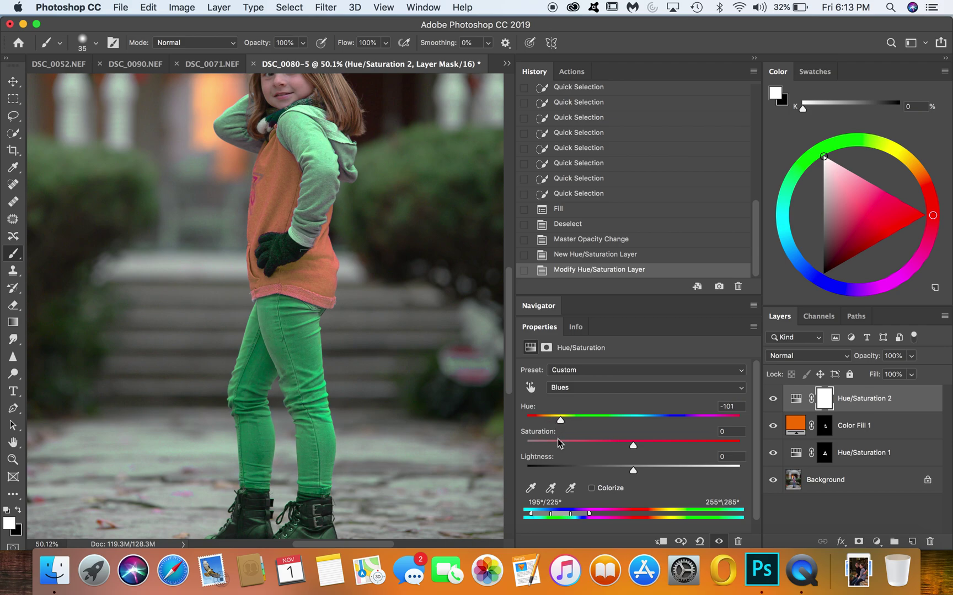
left_click_drag(634, 471, 584, 470)
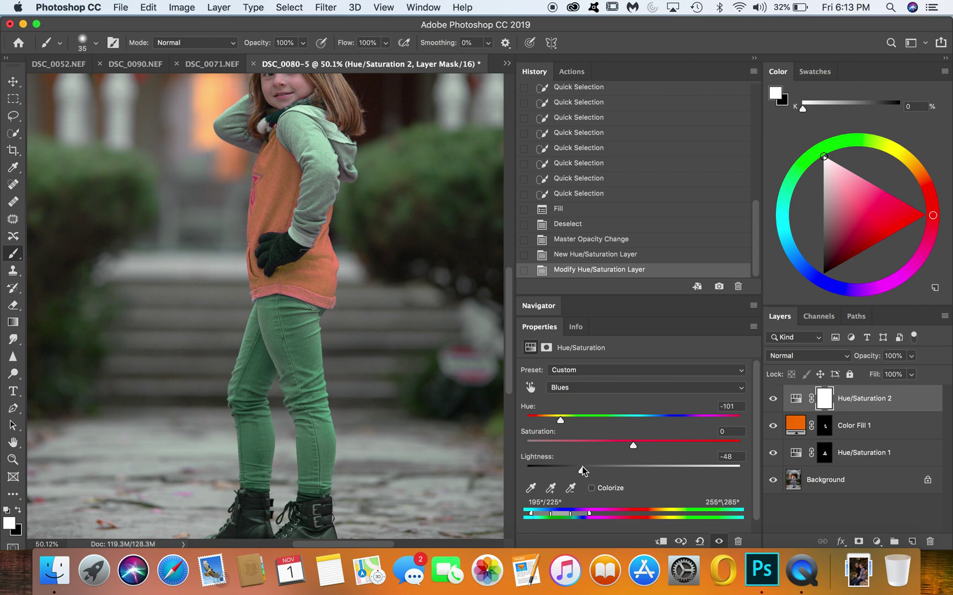
left_click_drag(561, 420, 551, 422)
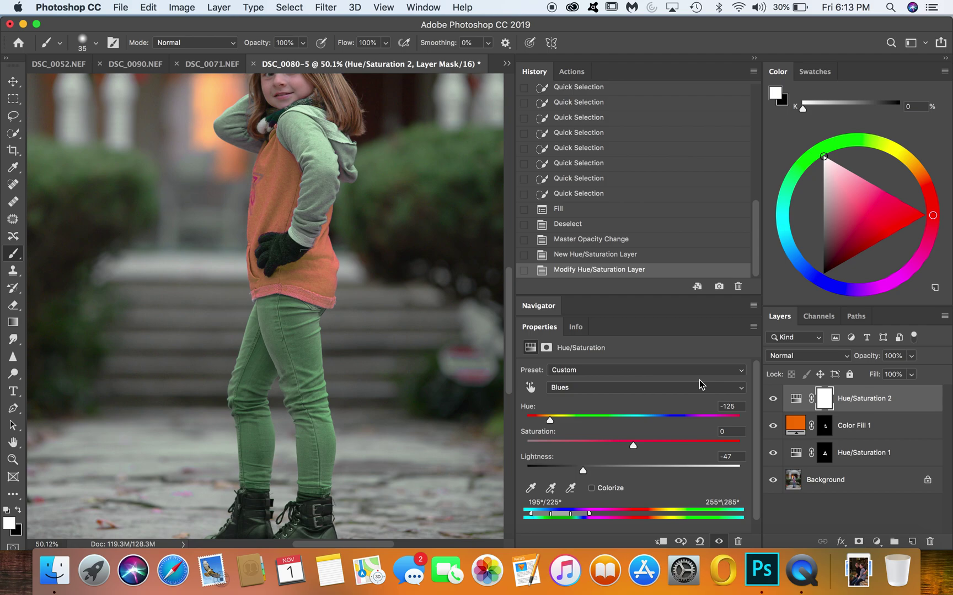
Step: Invert the Hue/Saturation layer's mask and paint white with an enlarged brush over both legs of the jeans
key("cmd+i")
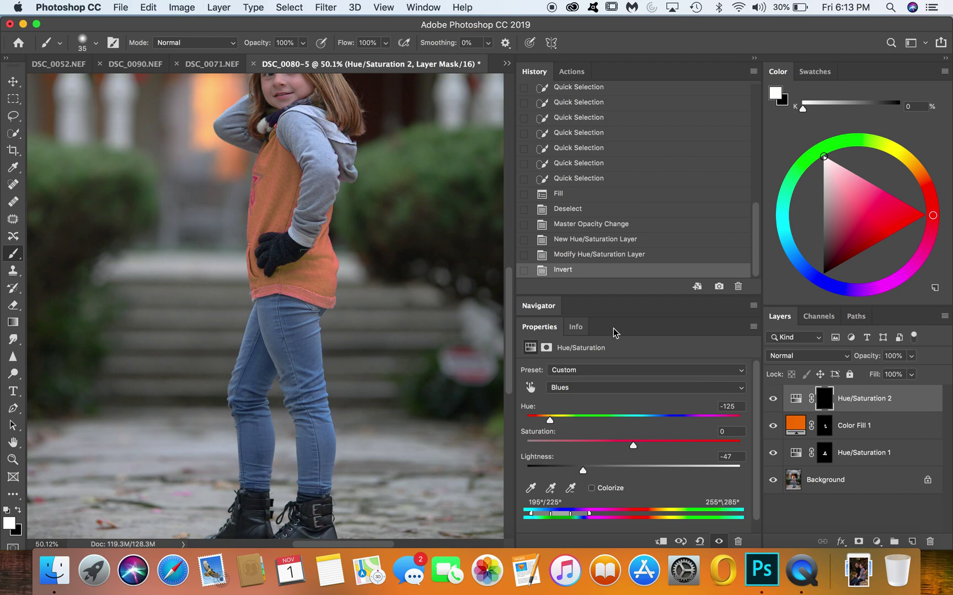
left_click(825, 403)
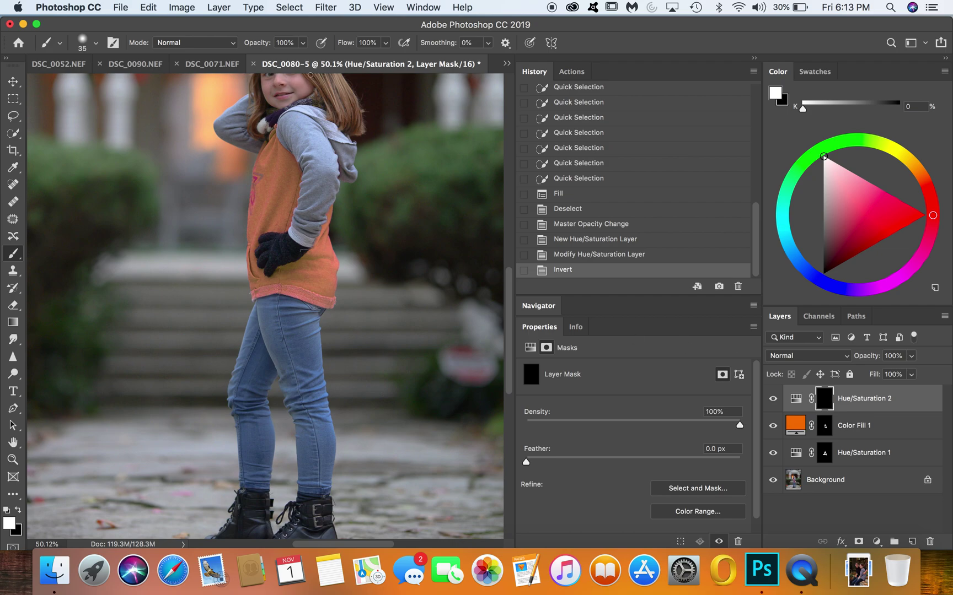
key("bracketright")
key("bracketright")
key("bracketright")
key("bracketright")
key("bracketright")
mouse_move(265, 311)
left_mouse_down()
mouse_move(316, 311)
mouse_move(280, 315)
mouse_move(299, 305)
mouse_move(262, 328)
mouse_move(257, 354)
mouse_move(259, 325)
mouse_move(224, 445)
mouse_move(241, 364)
mouse_move(247, 456)
mouse_move(256, 377)
mouse_move(264, 472)
mouse_move(254, 395)
mouse_move(260, 470)
mouse_move(265, 342)
mouse_move(260, 380)
mouse_move(268, 365)
mouse_move(297, 386)
mouse_move(297, 355)
mouse_move(311, 362)
mouse_move(310, 344)
mouse_move(308, 454)
mouse_move(288, 387)
mouse_move(293, 414)
mouse_move(288, 372)
mouse_move(318, 480)
mouse_move(313, 431)
mouse_move(308, 479)
mouse_move(309, 458)
mouse_move(324, 470)
mouse_move(315, 475)
mouse_move(312, 413)
mouse_move(317, 441)
mouse_move(323, 422)
mouse_move(325, 460)
mouse_move(327, 397)
mouse_move(324, 451)
mouse_move(310, 384)
mouse_move(318, 457)
left_mouse_up()
Step: Paint black on the mask with a size 100 brush around the lower legs and boots to remove green spill
key("x")
key("bracketleft")
key("bracketleft")
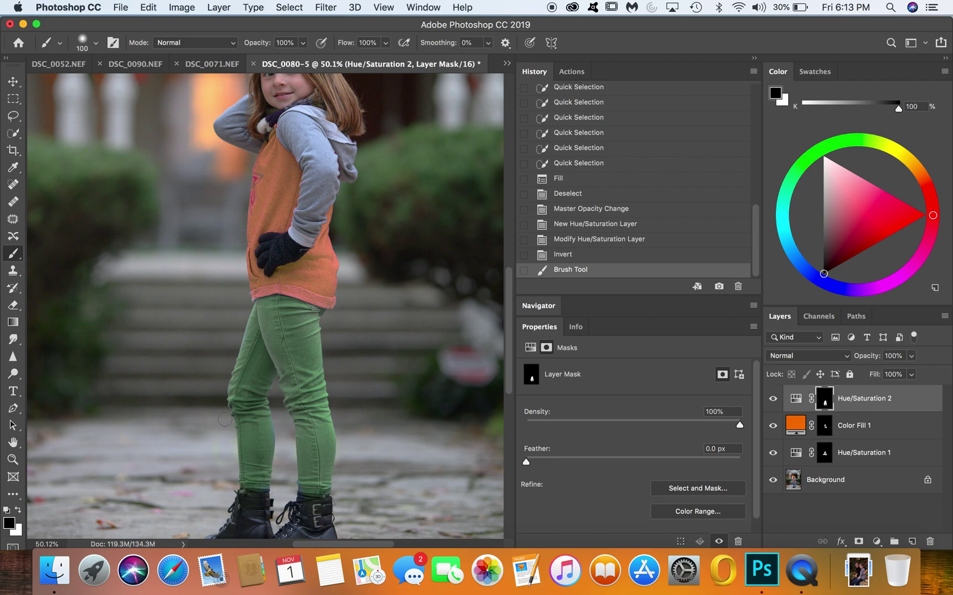
mouse_move(212, 468)
left_mouse_down()
mouse_move(214, 511)
mouse_move(220, 489)
left_mouse_up()
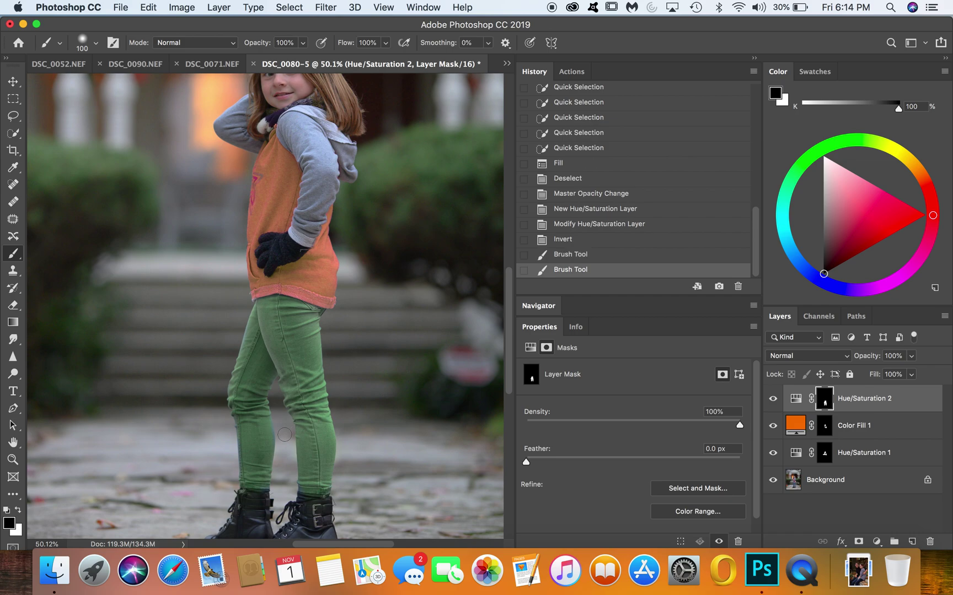
left_click(283, 497)
mouse_move(330, 513)
left_mouse_down()
mouse_move(307, 509)
mouse_move(328, 518)
mouse_move(305, 524)
left_mouse_up()
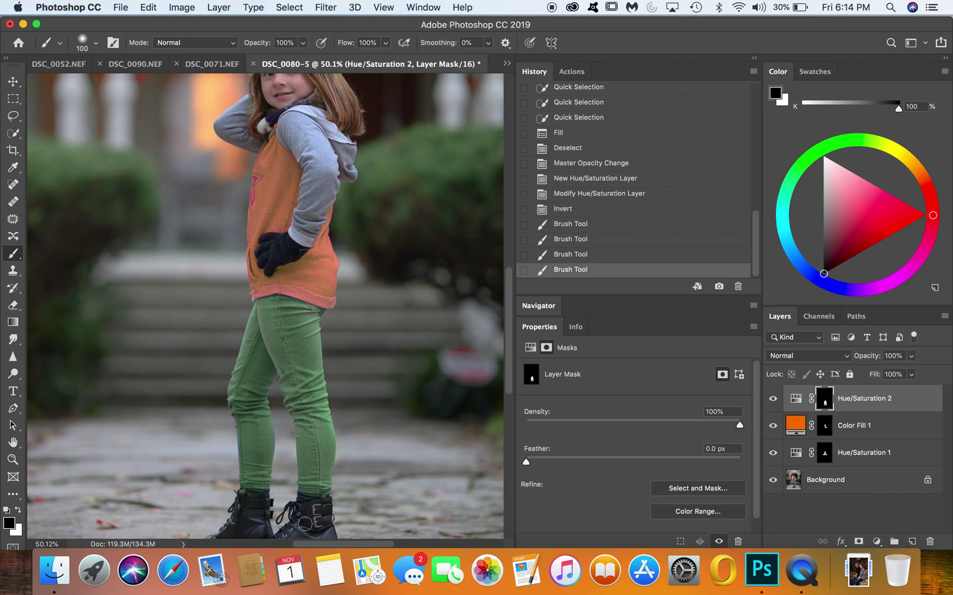
Step: Flatten all the recolouring layers into a single background image
scroll(305, 524, "down", 5)
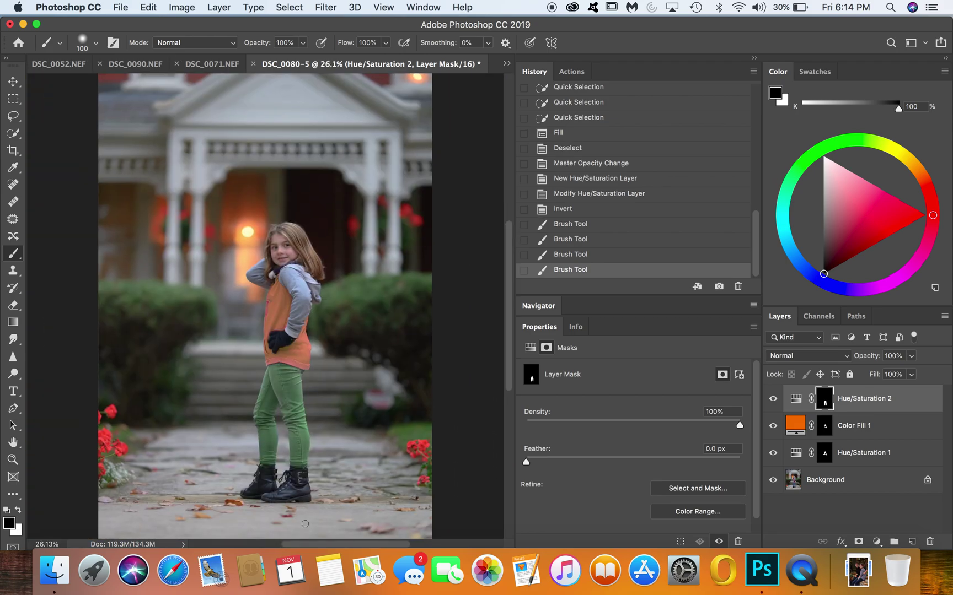
left_click(214, 7)
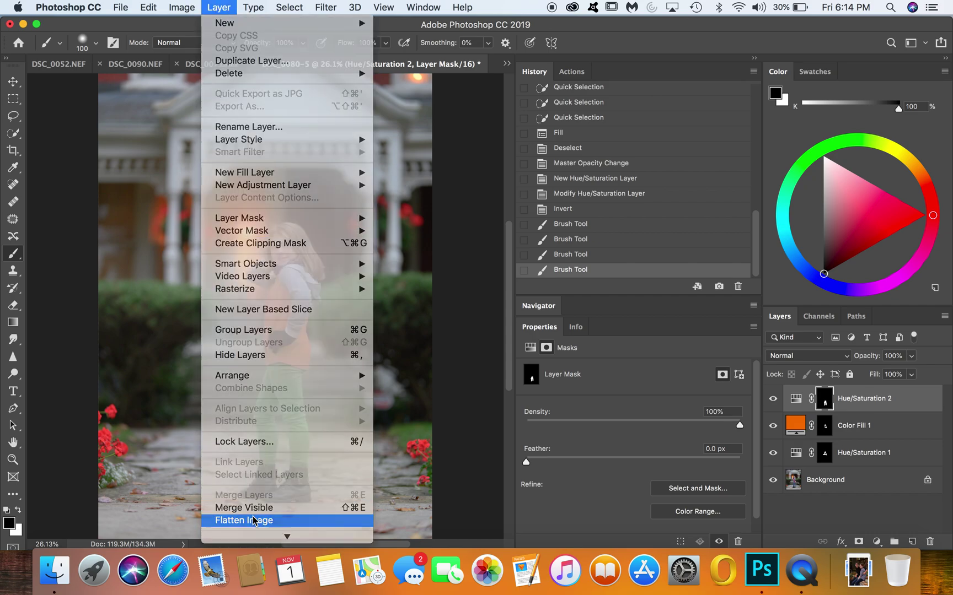
left_click(254, 521)
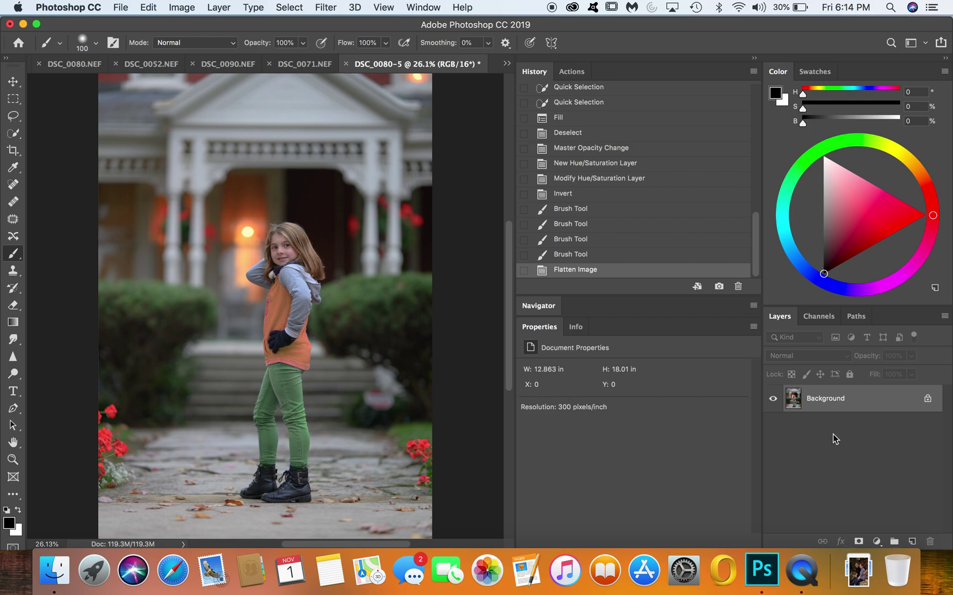
Step: Add a Selective Color layer with the "color pop" preset and lower its opacity to 30%
left_click(877, 542)
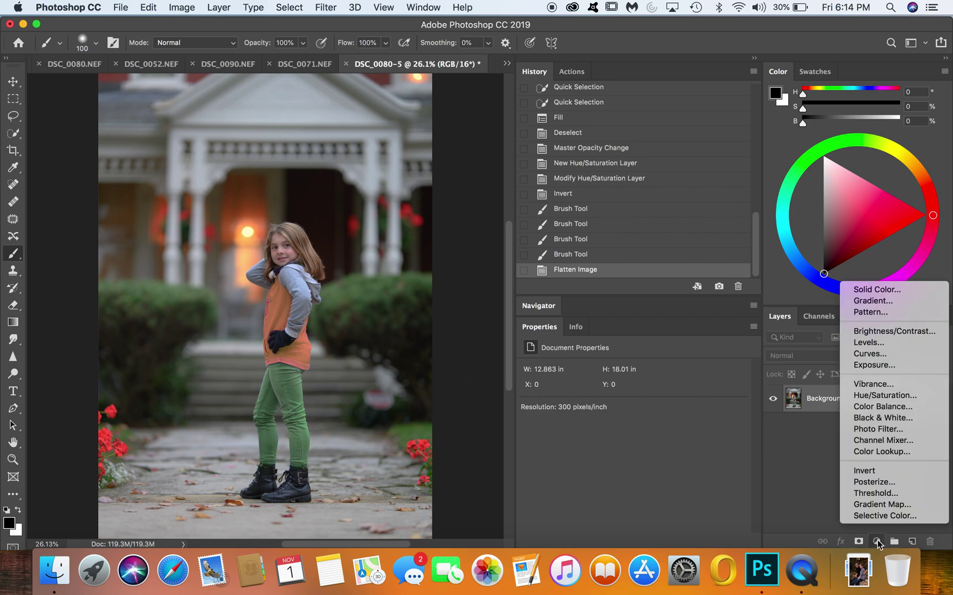
left_click(878, 515)
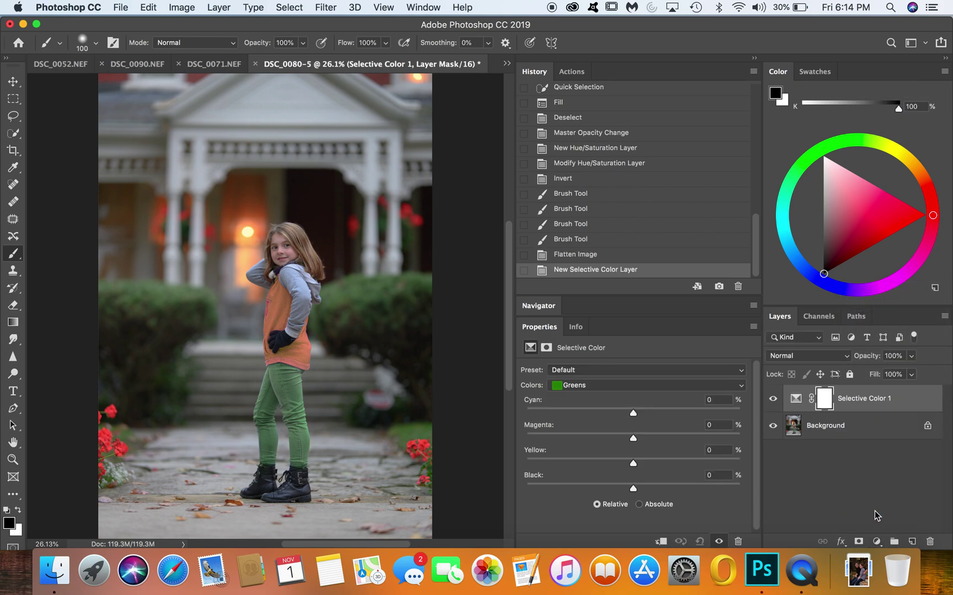
left_click(605, 375)
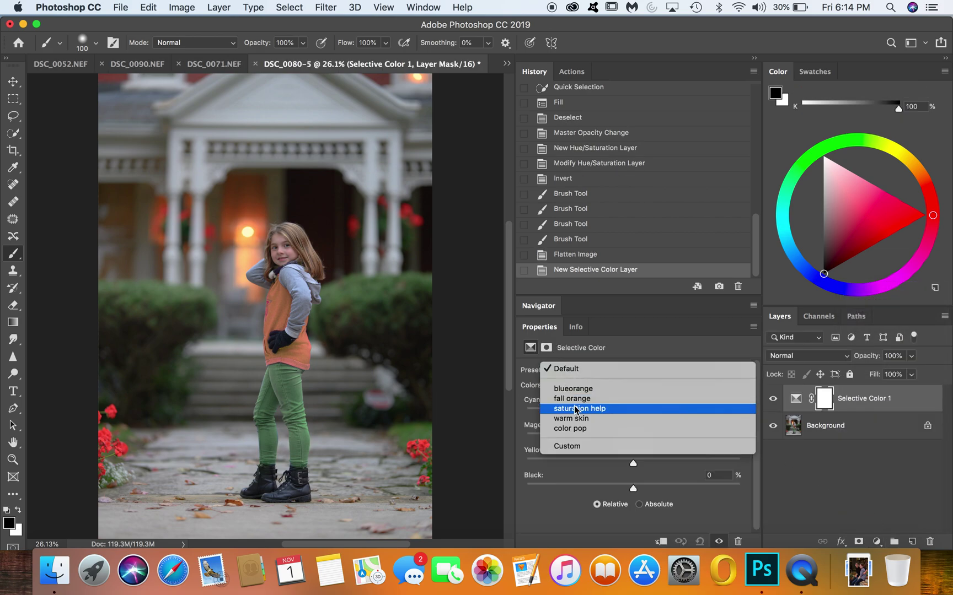
left_click(580, 429)
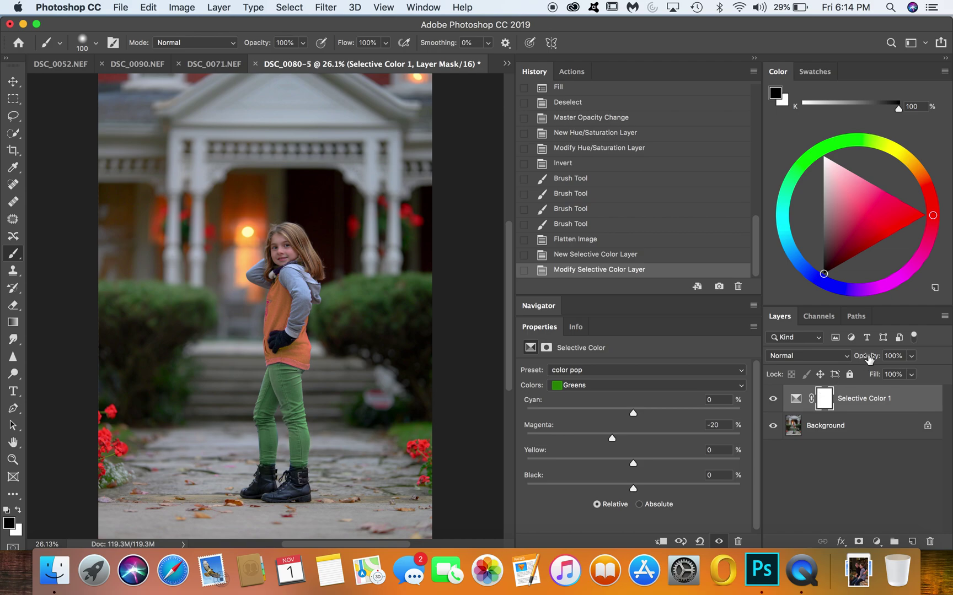
left_click_drag(868, 359, 825, 361)
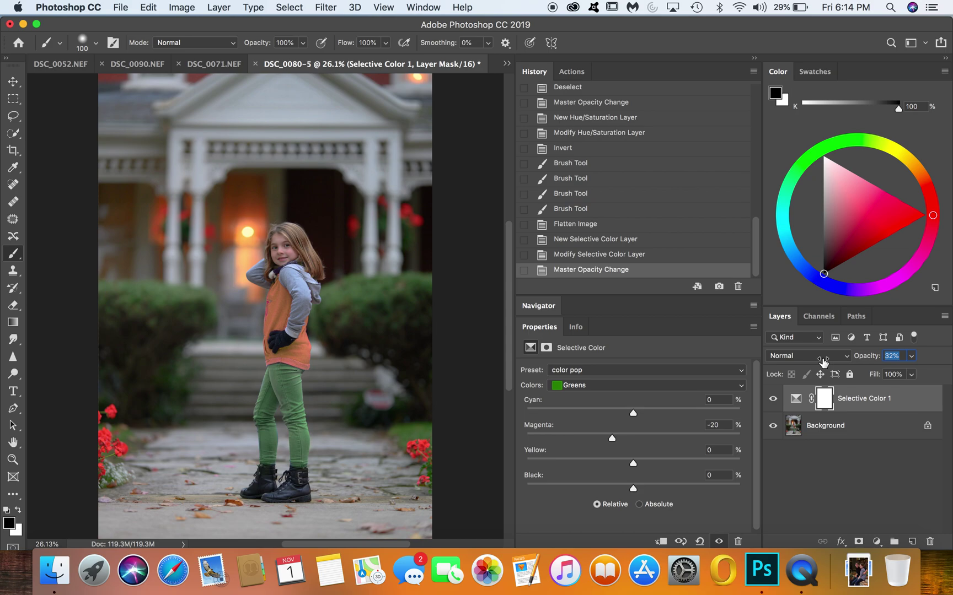
left_click_drag(821, 361, 821, 362)
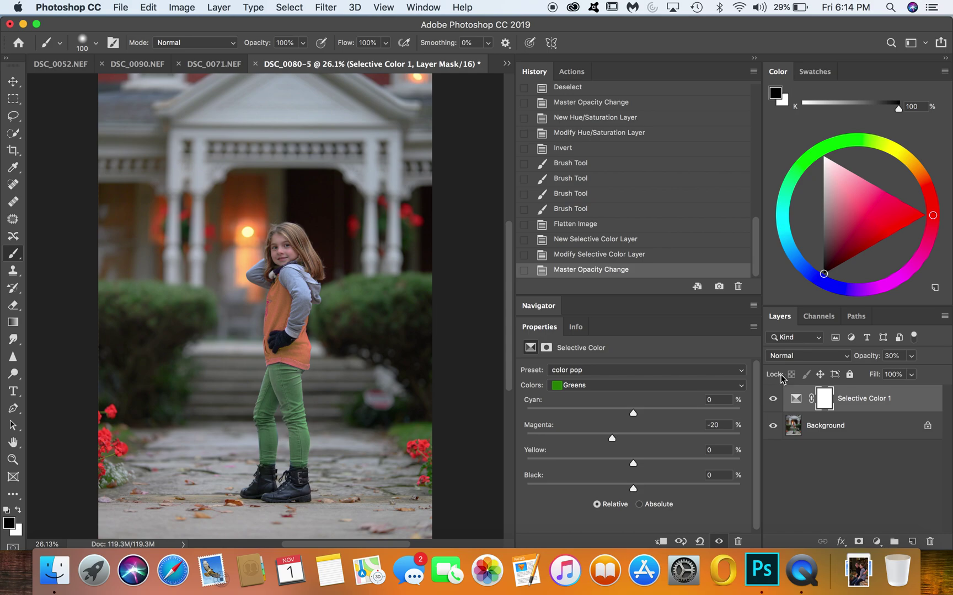
Step: Duplicate the Selective Color layer at 100% opacity and invert the copy's mask to black
key("super+j")
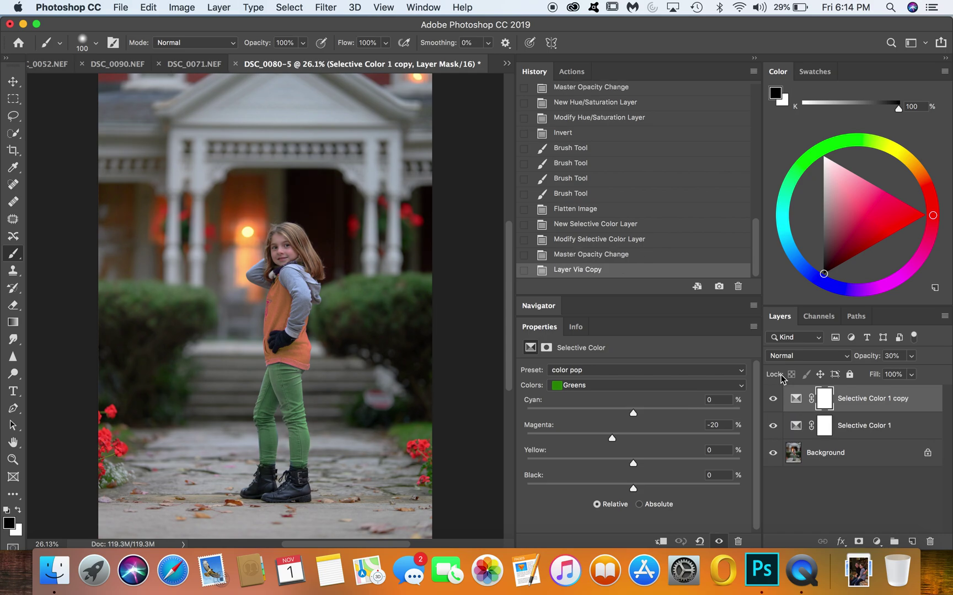
left_click_drag(866, 356, 949, 368)
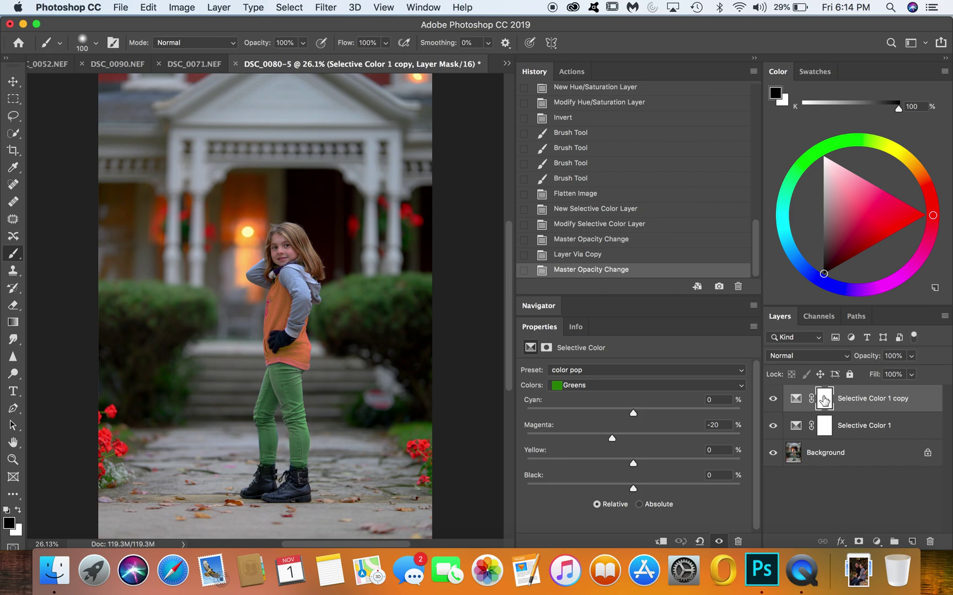
left_click(824, 400)
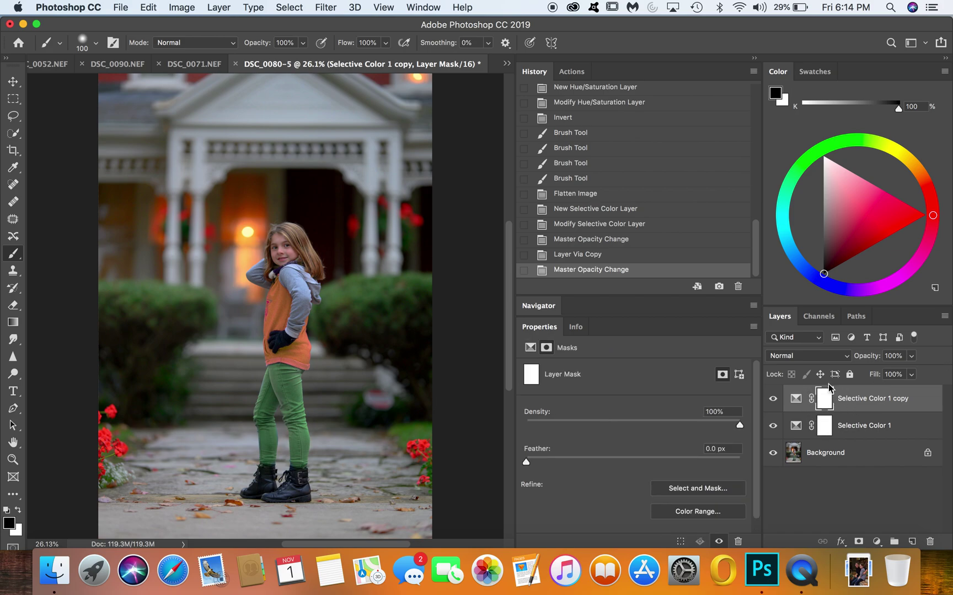
left_click_drag(819, 398, 819, 404)
key("super+i")
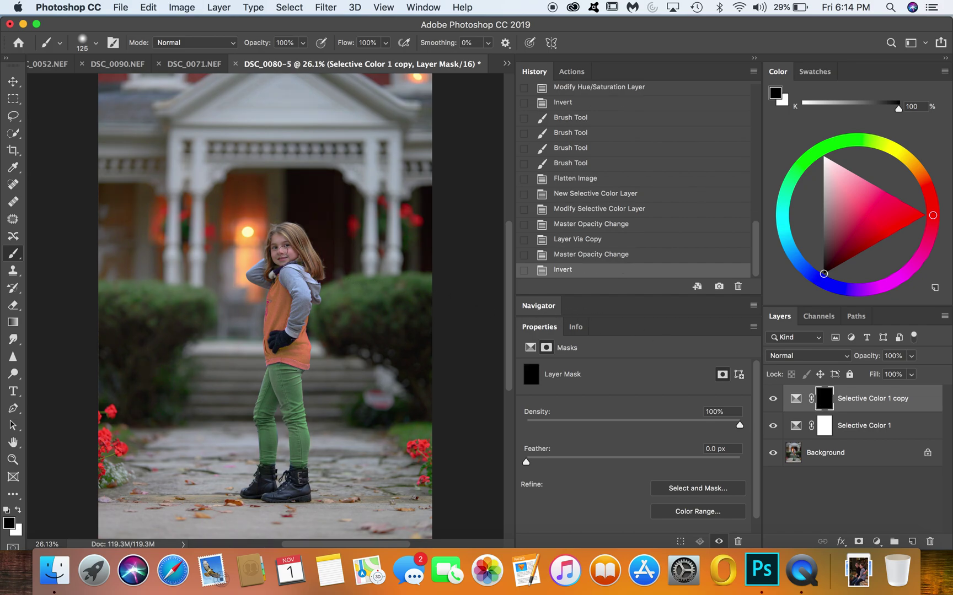
Step: Enlarge the brush to 400 and dab white on the copy's mask over the girl's upper body
key("bracketright")
key("bracketright")
left_click(291, 274)
key("x")
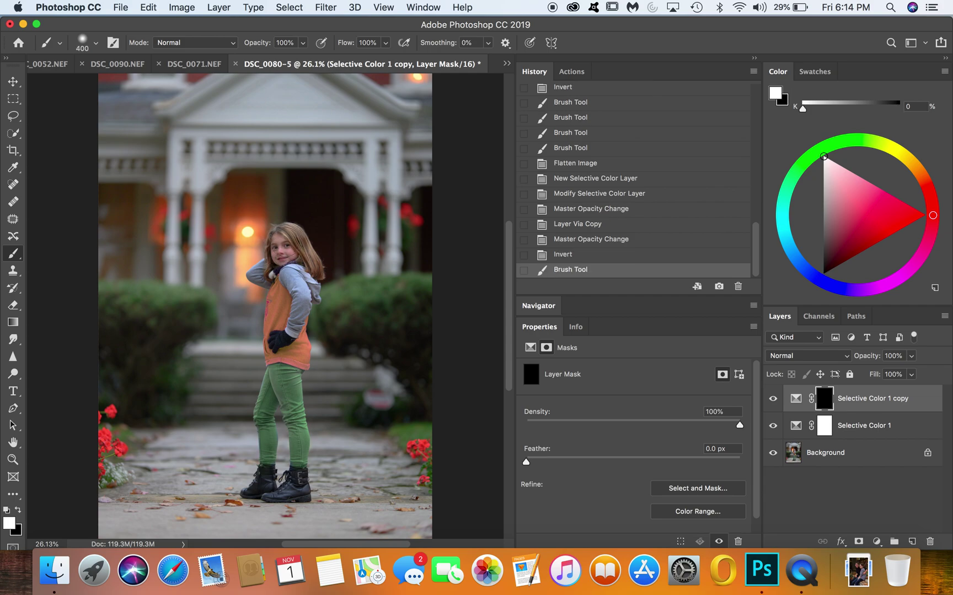
left_click(286, 274)
Step: Paint white on the copy's mask over the vest and jeans, reducing the brush to 175 and down to 150
key("bracketleft")
key("bracketleft")
key("bracketleft")
key("bracketleft")
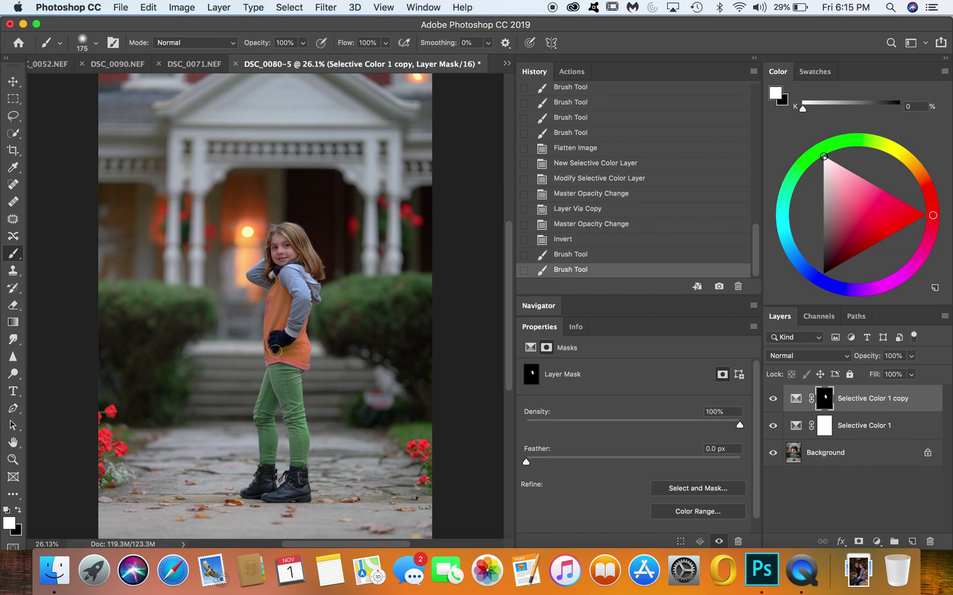
mouse_move(283, 293)
left_mouse_down()
mouse_move(279, 375)
mouse_move(276, 365)
mouse_move(286, 392)
mouse_move(292, 374)
mouse_move(293, 401)
left_mouse_up()
key("bracketleft")
key("bracketleft")
key("bracketleft")
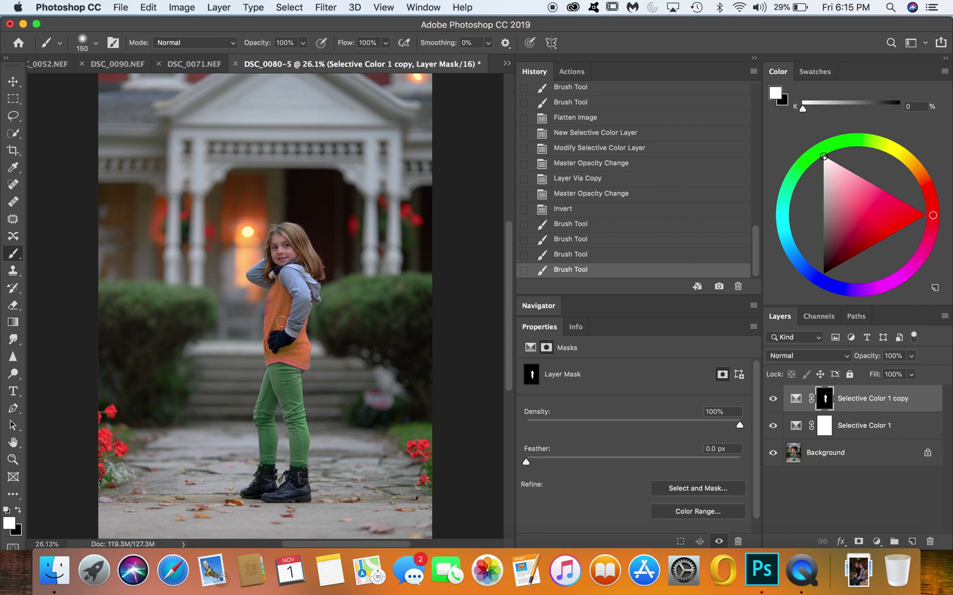
left_click_drag(275, 321, 283, 280)
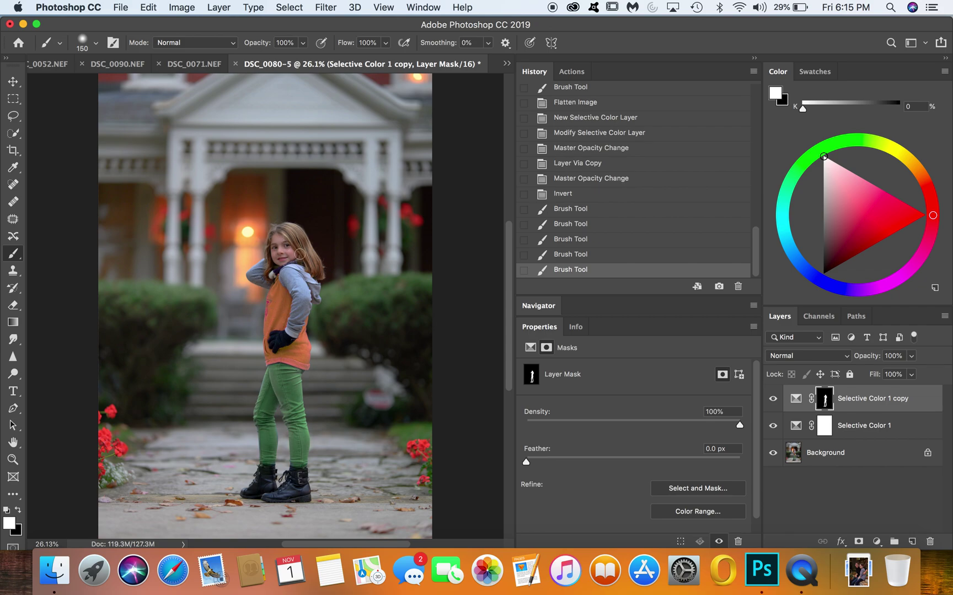
Step: Dab white on the top Selective Color copy's mask over the girl's sleeve
left_click(305, 284)
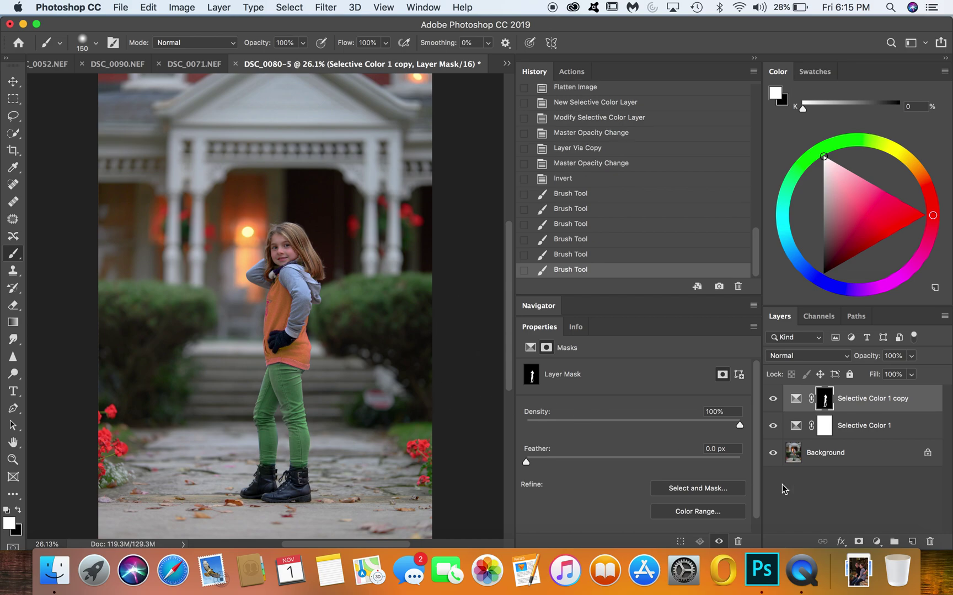
Step: Duplicate the base Selective Color 1 layer, set the duplicate's opacity to 60%, and invert its mask to black
left_click(827, 429)
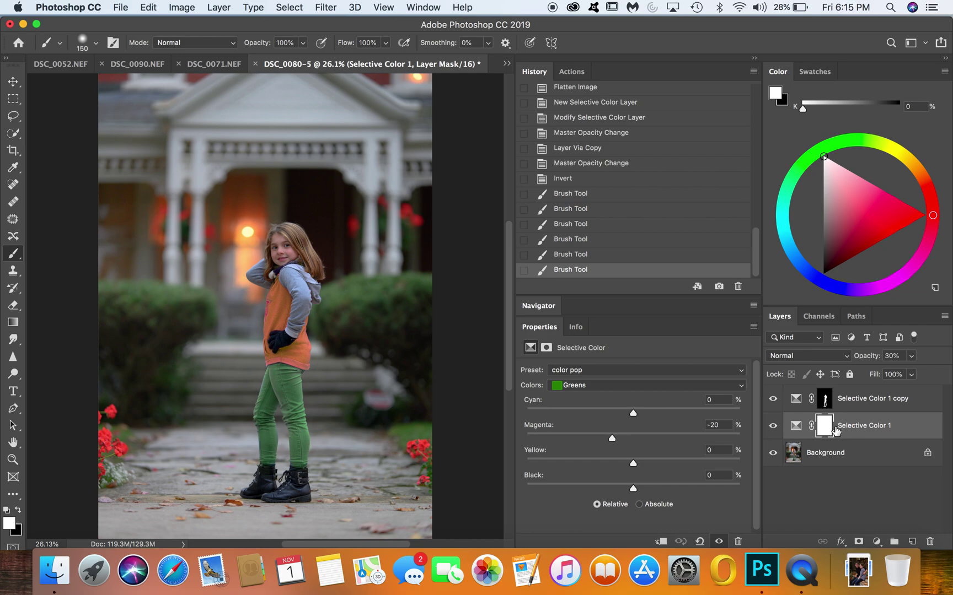
key("super+j")
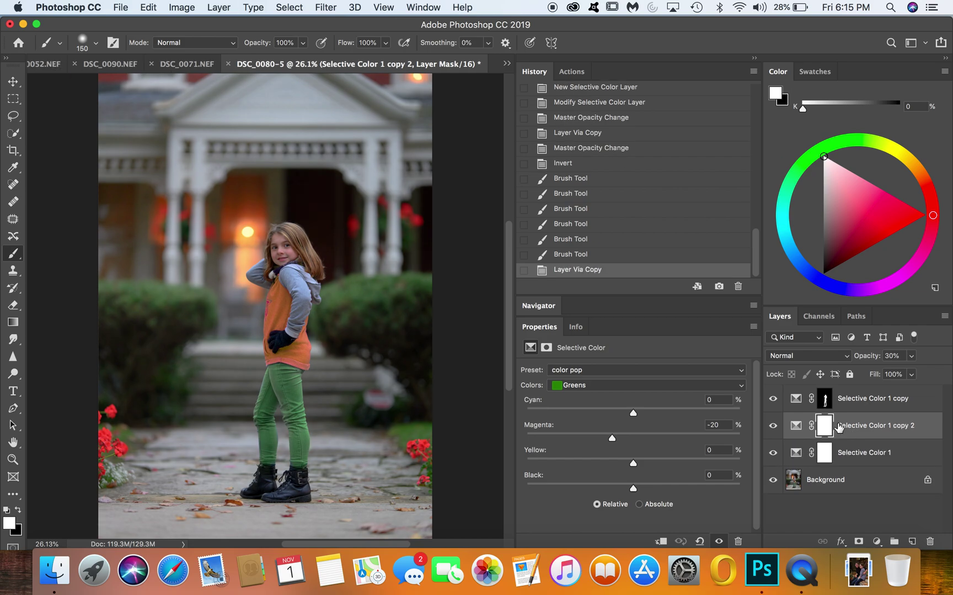
mouse_move(874, 357)
left_mouse_down()
mouse_move(913, 364)
mouse_move(892, 364)
left_mouse_up()
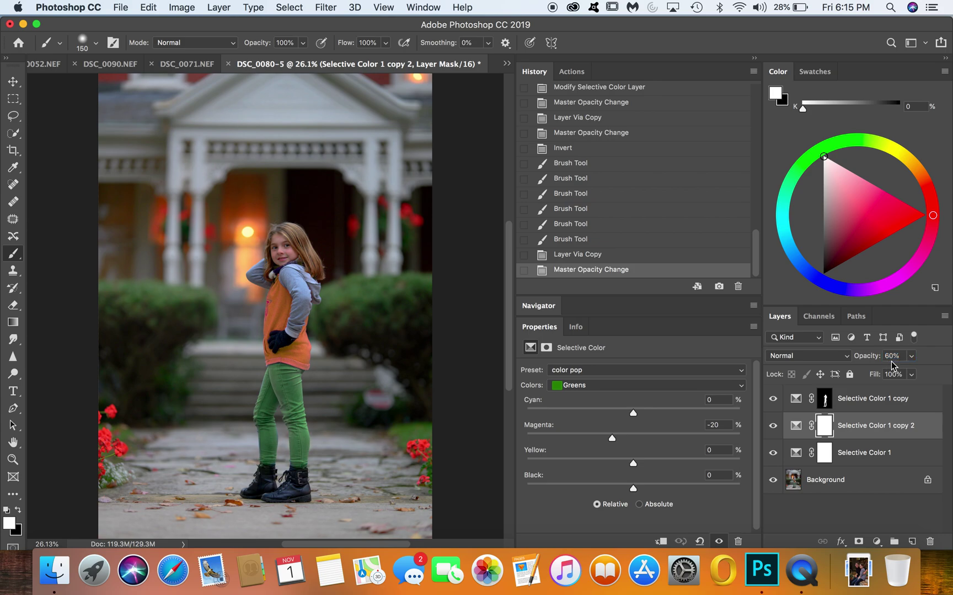
left_click(824, 431)
left_click_drag(823, 432, 825, 432)
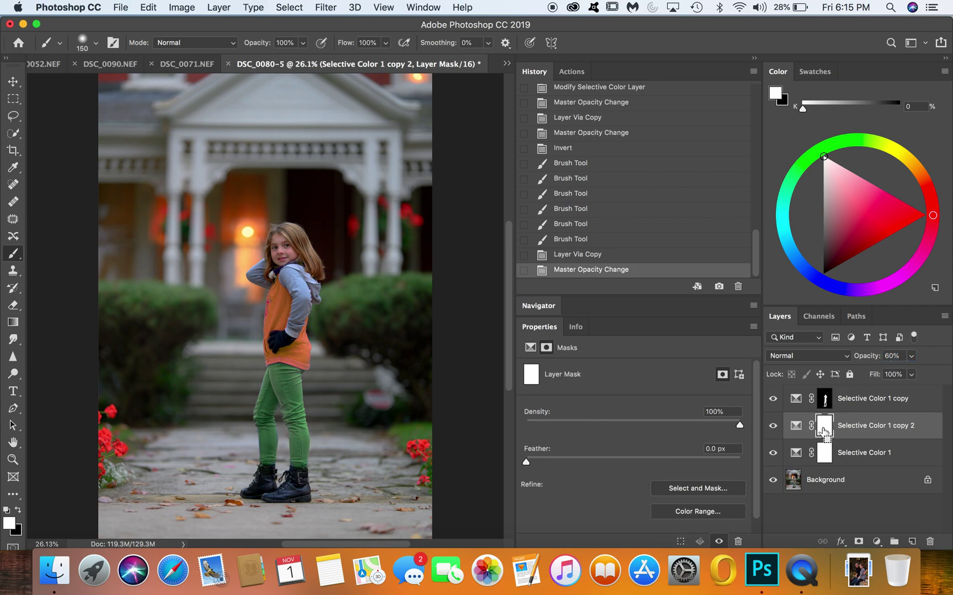
key("super+i")
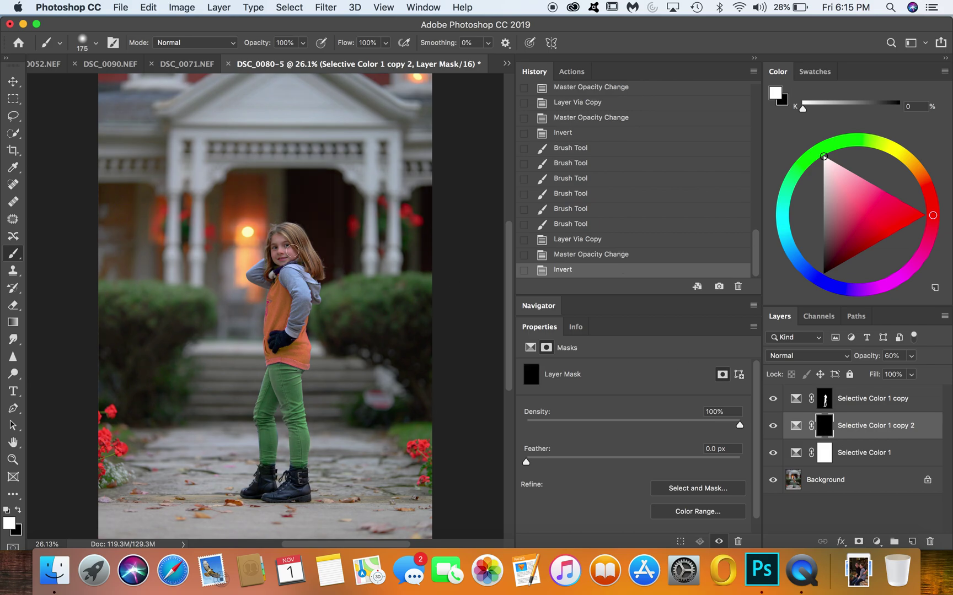
Step: Paint white on the 60% copy's mask over the girl, and with a much larger brush over the foreground and flowers
key("bracketleft")
mouse_move(279, 382)
left_mouse_down()
mouse_move(286, 516)
mouse_move(272, 430)
mouse_move(271, 488)
left_mouse_up()
key("bracketright")
key("bracketright")
key("bracketright")
key("bracketright")
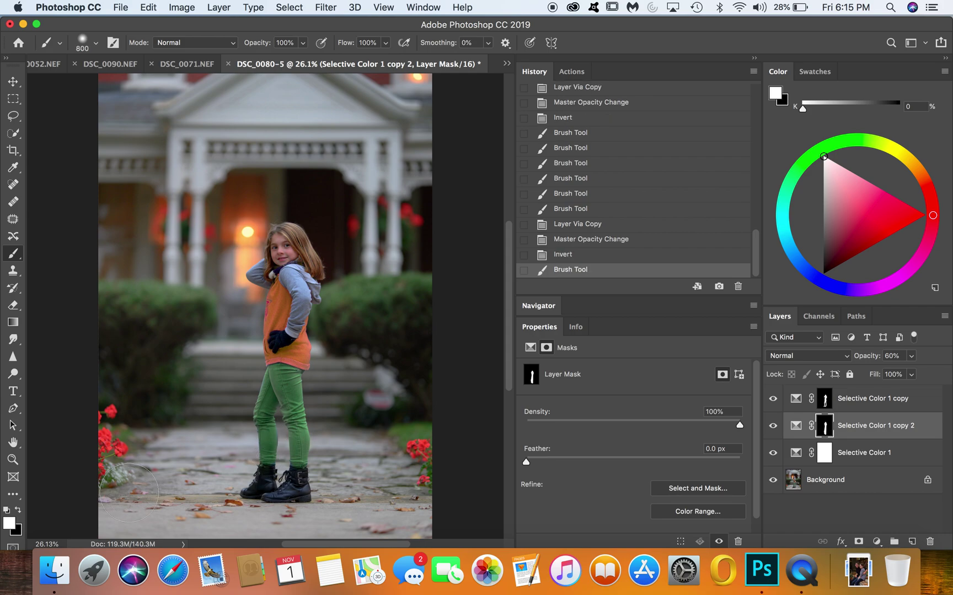
key("bracketright")
key("bracketright")
key("bracketright")
left_click_drag(107, 446, 105, 475)
Step: Paint white on the same mask over both hedges and the remaining flowers at brush size 600, ending with the brush at 300
key("bracketleft")
key("bracketleft")
key("bracketleft")
key("bracketleft")
key("bracketleft")
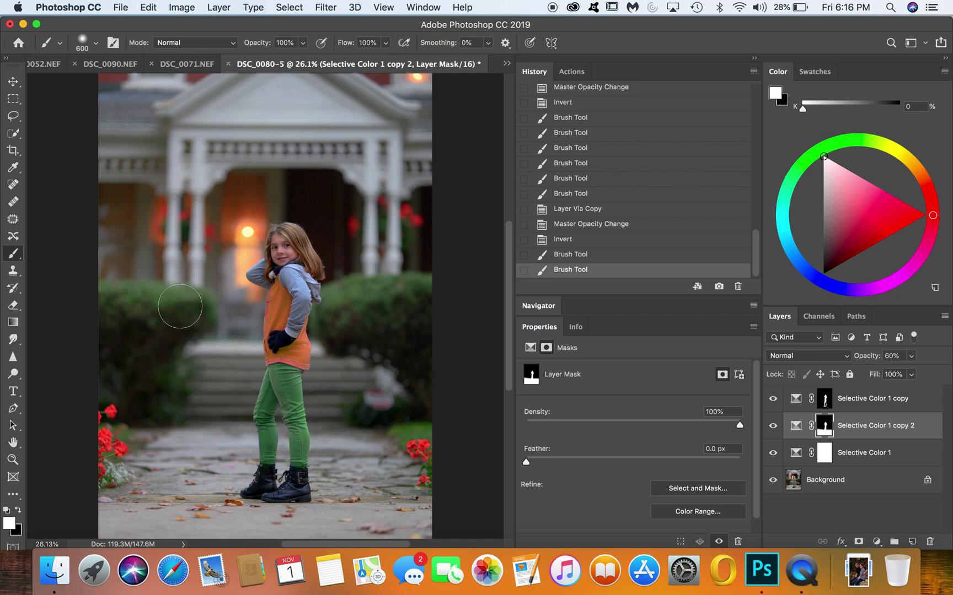
left_click_drag(180, 307, 85, 317)
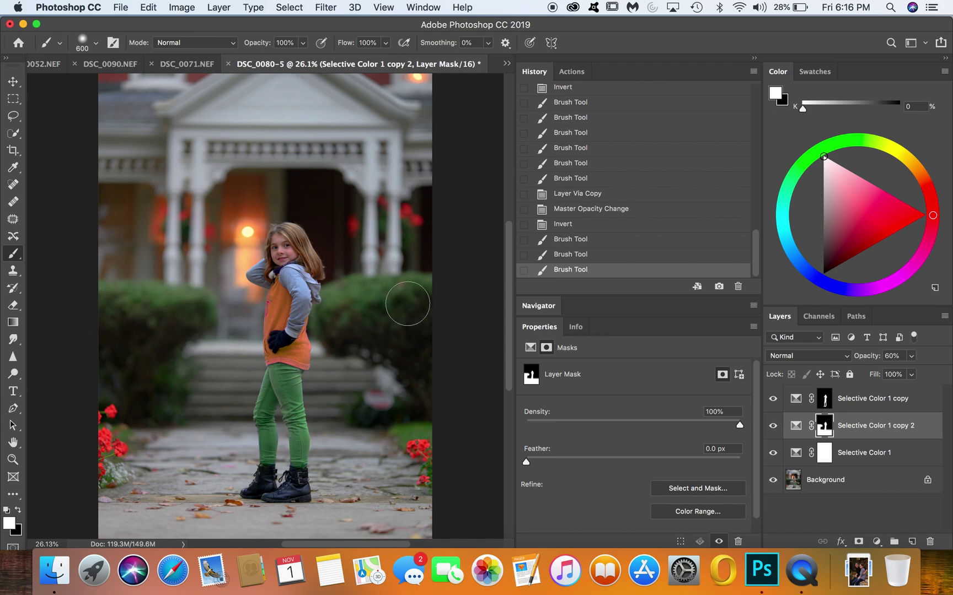
left_click_drag(431, 370, 430, 395)
left_click_drag(413, 470, 408, 433)
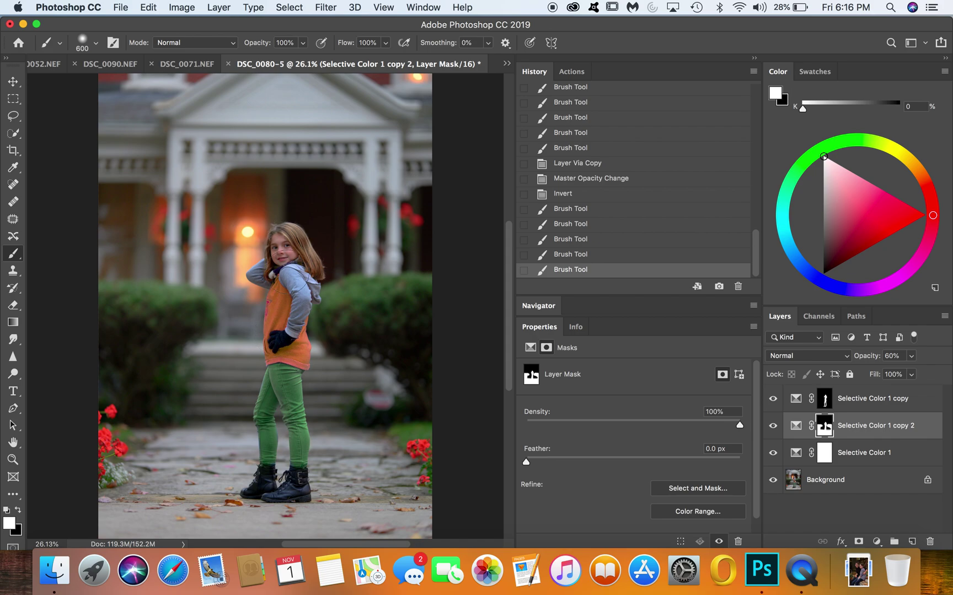
key("bracketleft")
key("bracketleft")
Step: Add a new layer above the Selective Color layers and fill it with 50% Gray
left_click(853, 400)
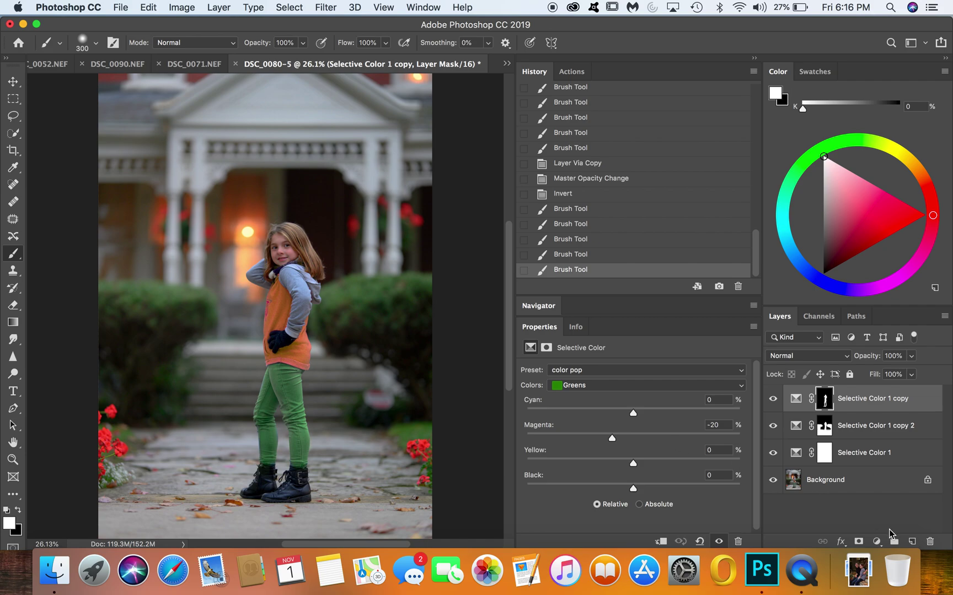
left_click(911, 543)
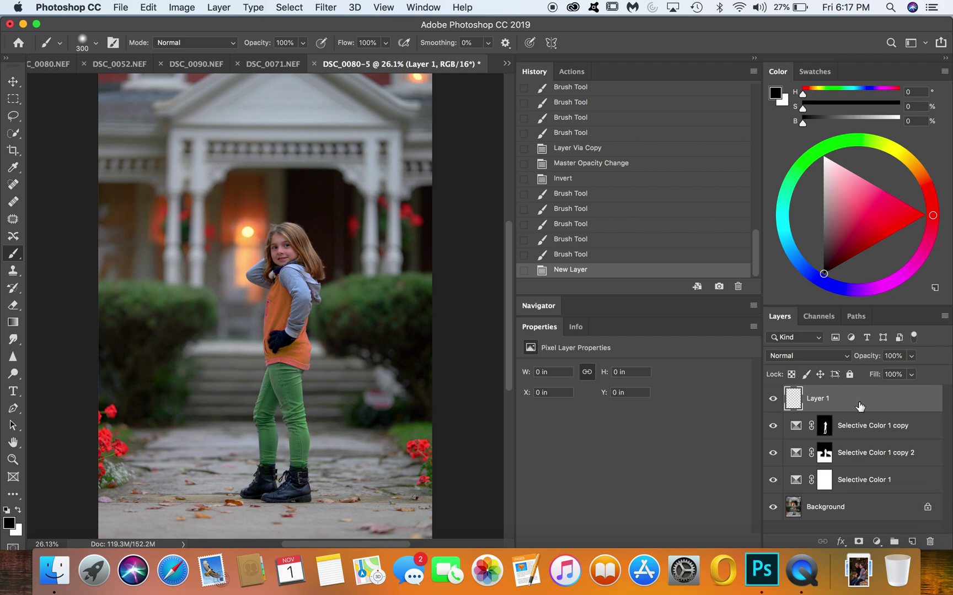
key("shift+BackSpace")
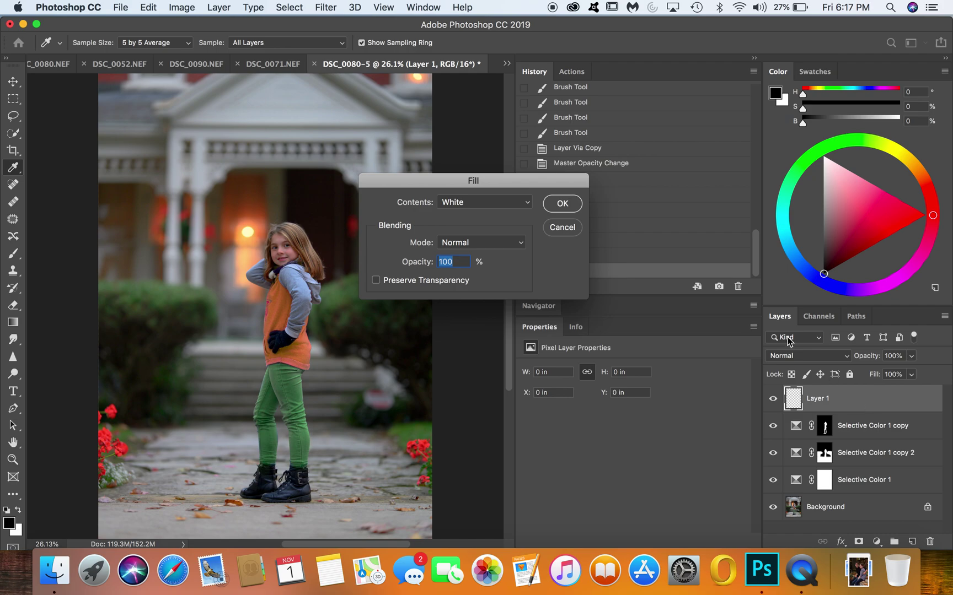
left_click(524, 203)
left_click(496, 190)
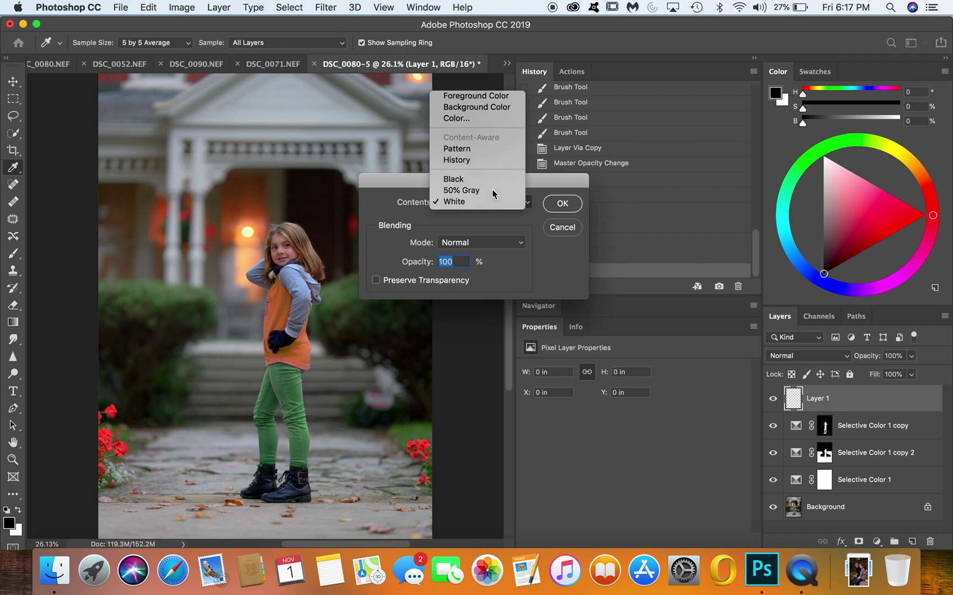
left_click(562, 205)
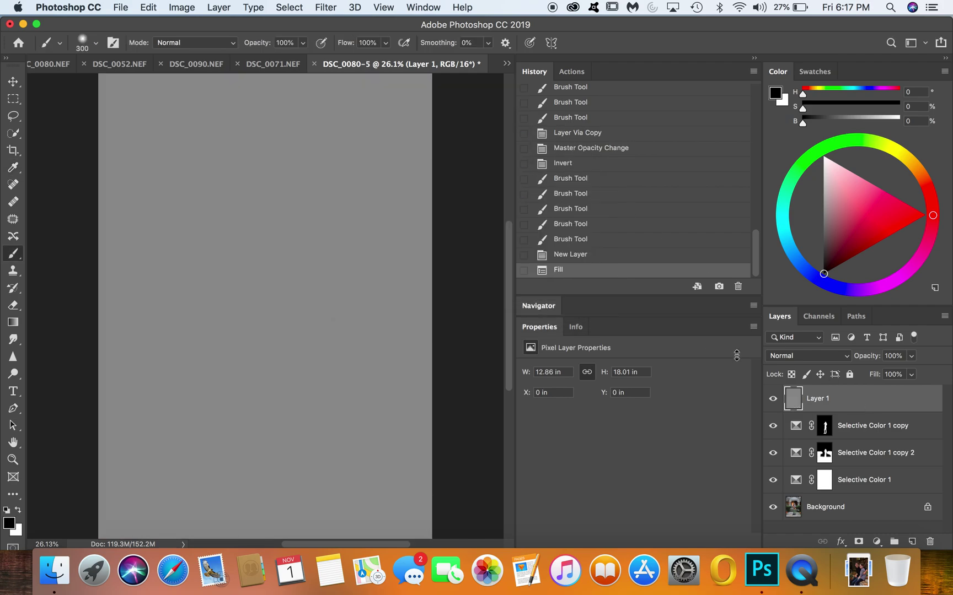
Step: Set the gray layer's blend mode to Soft Light and lower the brush flow to 1%
left_click(795, 356)
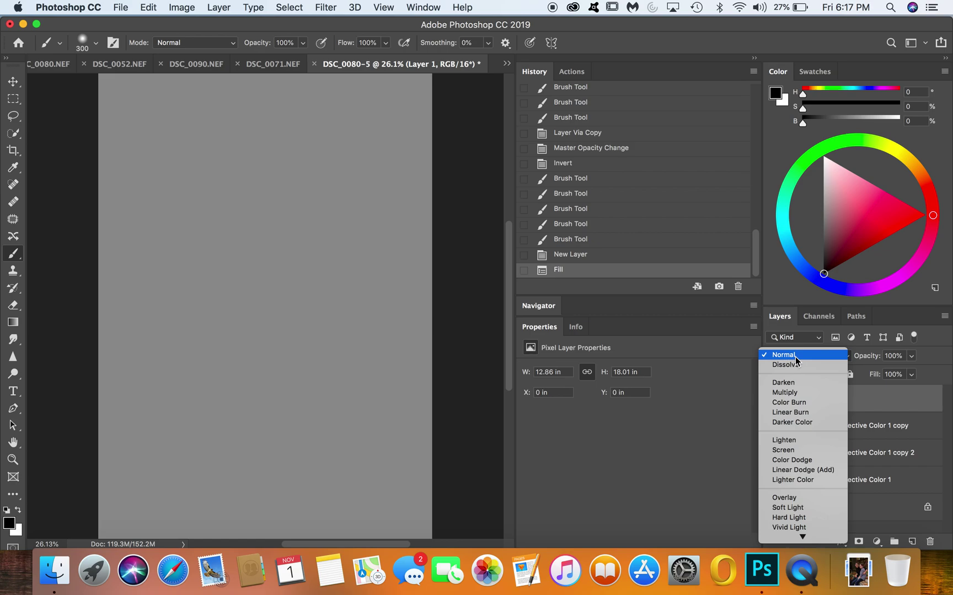
left_click(795, 357)
left_click(784, 358)
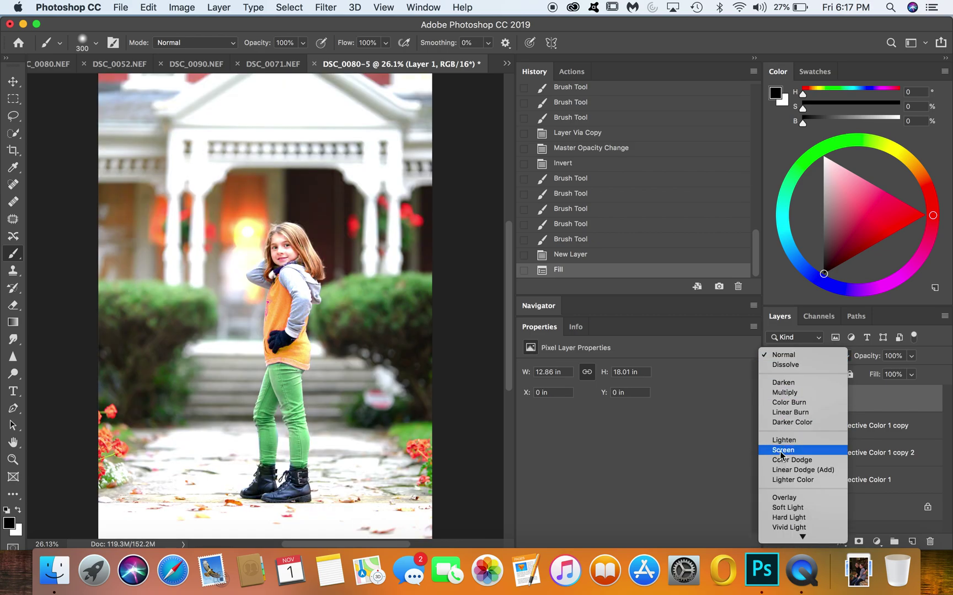
left_click(785, 508)
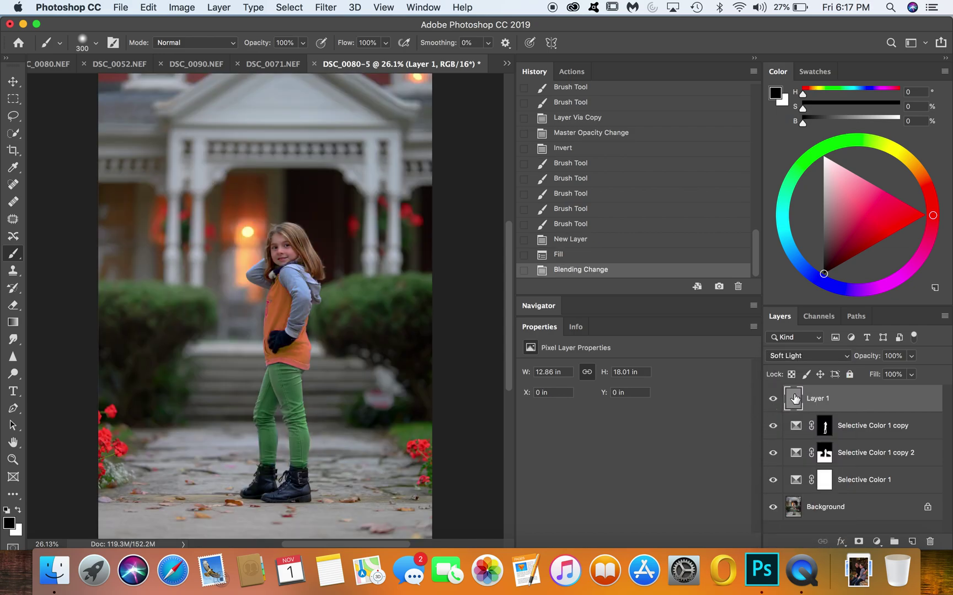
left_click_drag(346, 44, 136, 40)
Step: Reduce the brush and dab white on the gray layer to brighten the girl's forehead
scroll(248, 158, "up", 3)
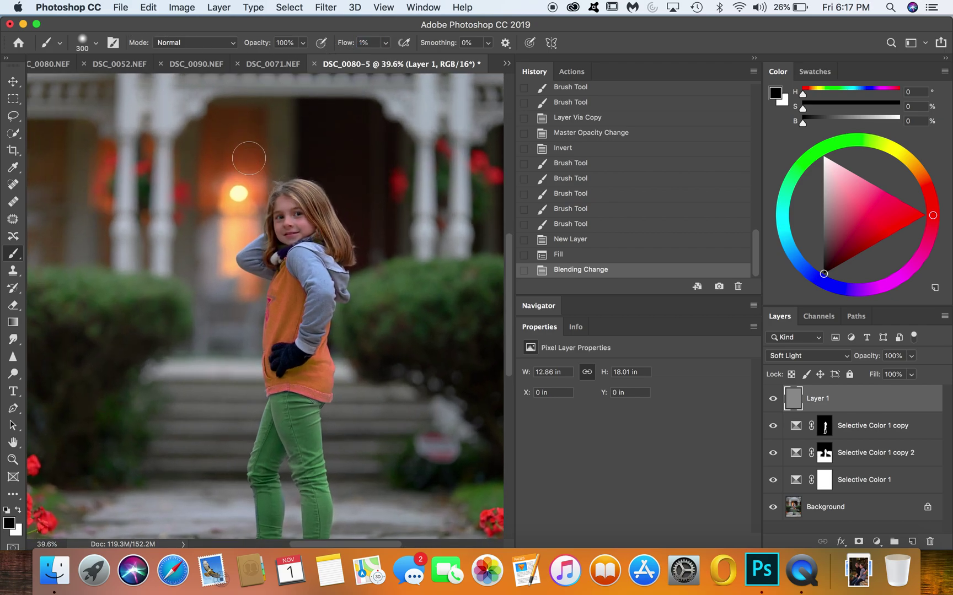
key("x")
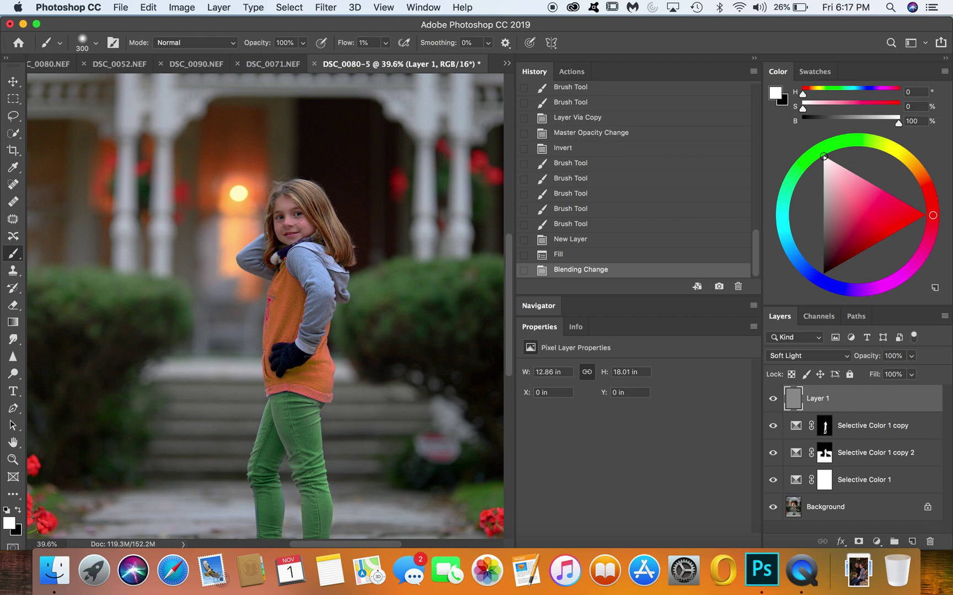
key("x")
key("x")
key("bracketleft")
key("bracketleft")
key("bracketleft")
key("bracketleft")
left_click(285, 204)
Step: Reduce the brush to 30 and dab white on the girl's cheek nearest the lamp
key("bracketleft")
key("bracketleft")
key("bracketleft")
key("bracketleft")
key("bracketleft")
key("bracketleft")
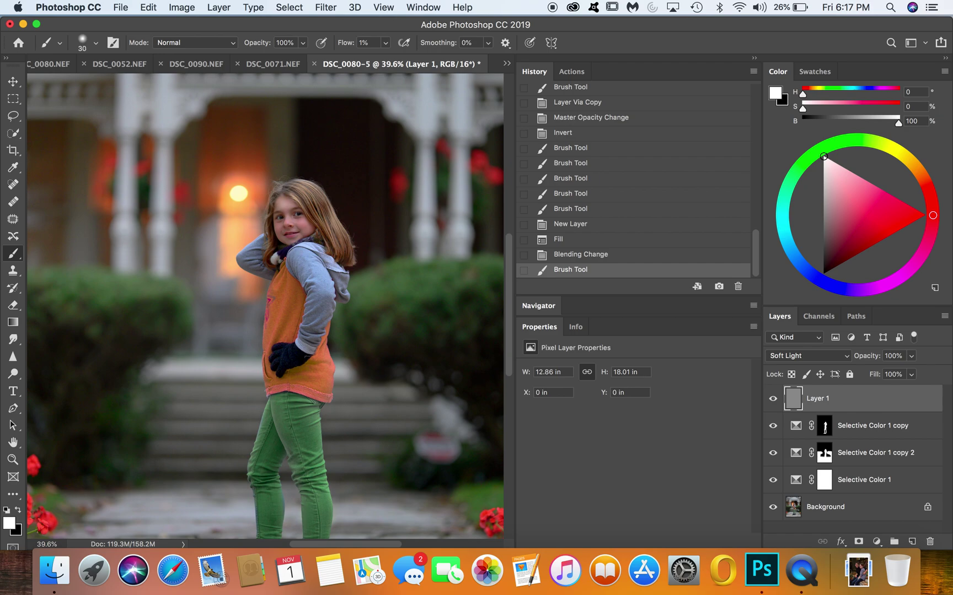
left_click(276, 223)
Step: Brighten the cheek again at brush size 70, and paint white around the other eye at size 90
key("bracketright")
key("bracketright")
key("bracketright")
key("bracketright")
key("bracketright")
key("bracketright")
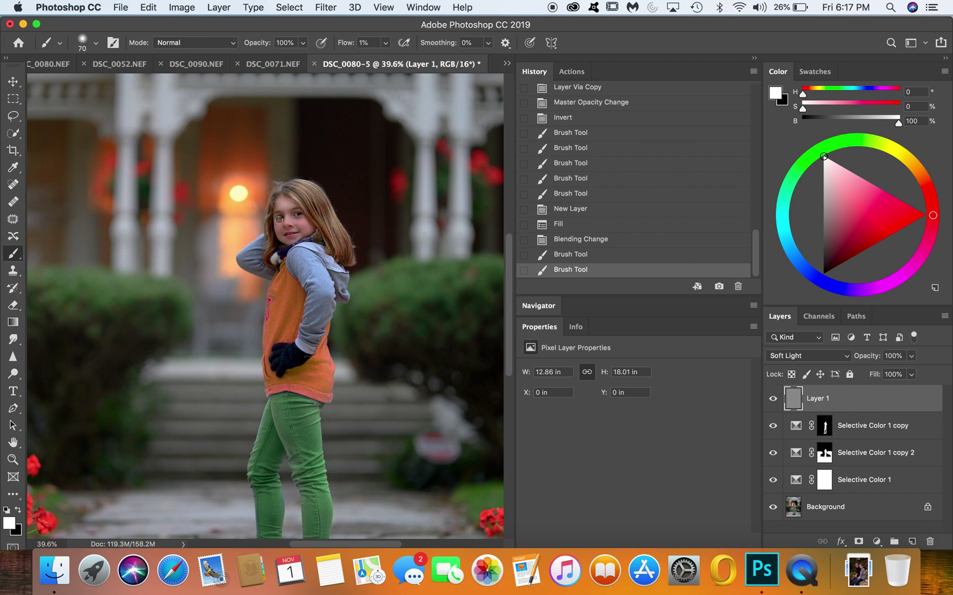
left_click(278, 224)
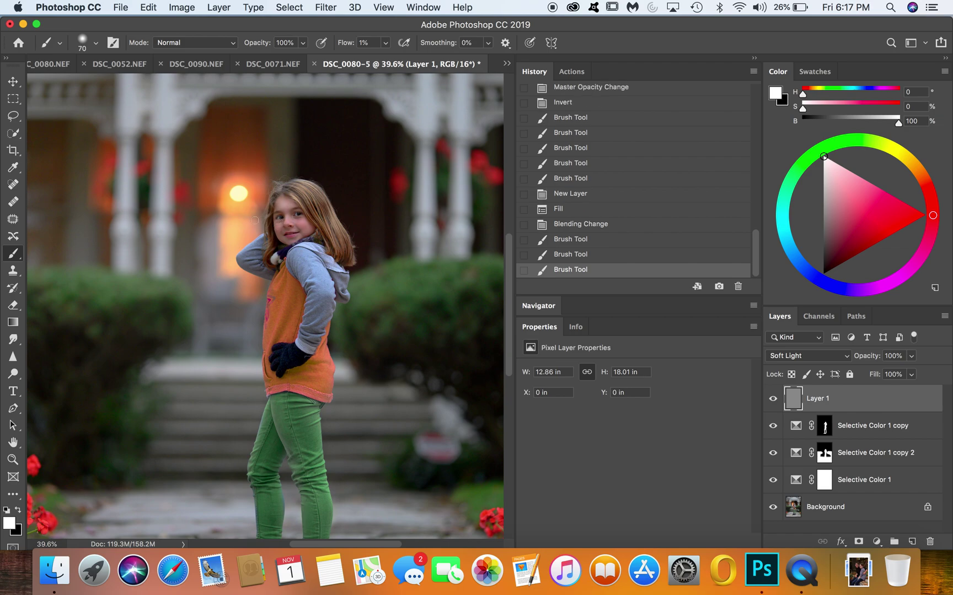
key("bracketright")
key("bracketright")
left_click_drag(298, 213, 301, 216)
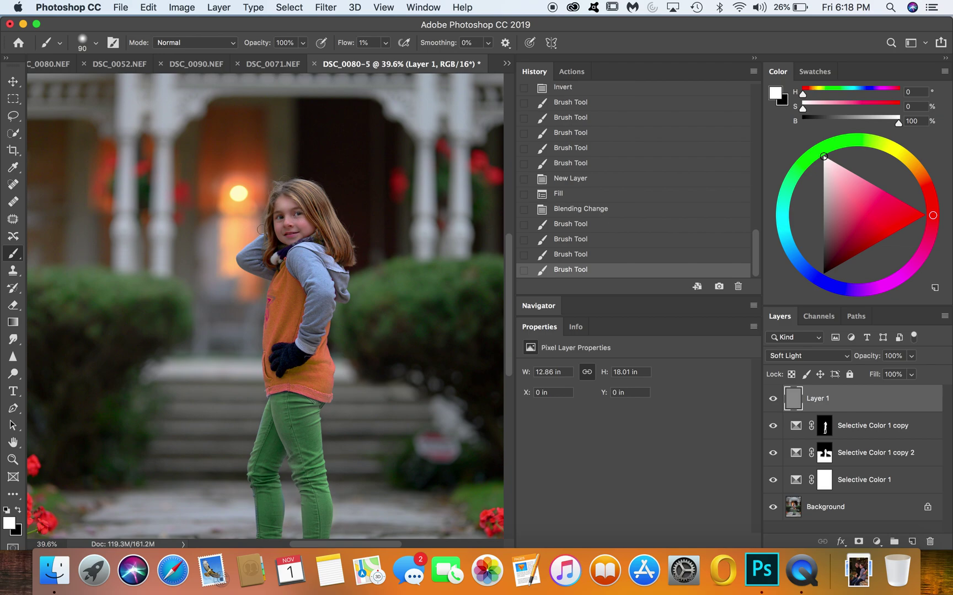
Step: Reduce the brush to 35 and paint white highlights on the girl's chin and above her lip
scroll(262, 229, "up", 3)
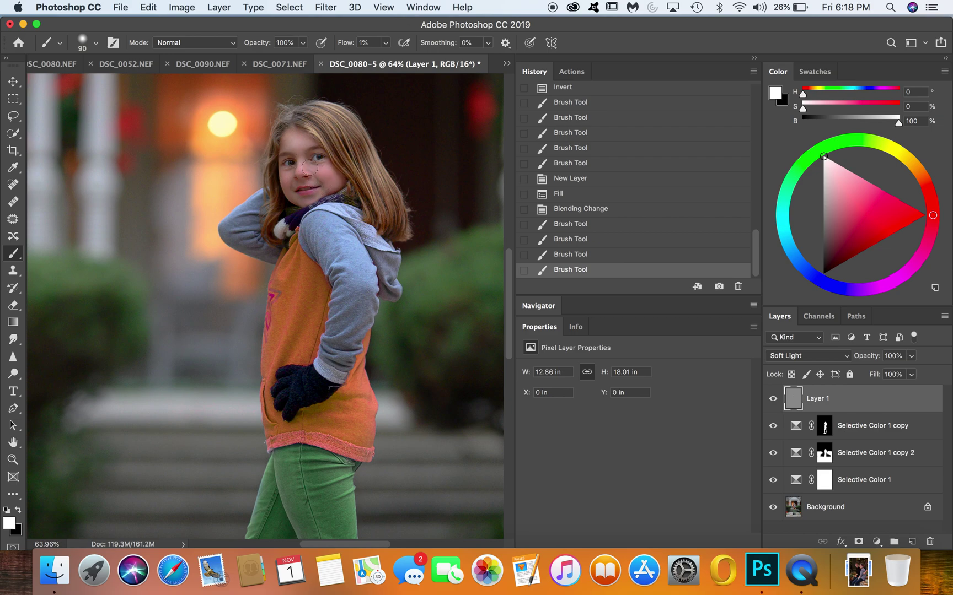
key("bracketleft")
key("bracketleft")
key("bracketleft")
mouse_move(303, 202)
left_mouse_down()
mouse_move(314, 202)
mouse_move(298, 201)
left_mouse_up()
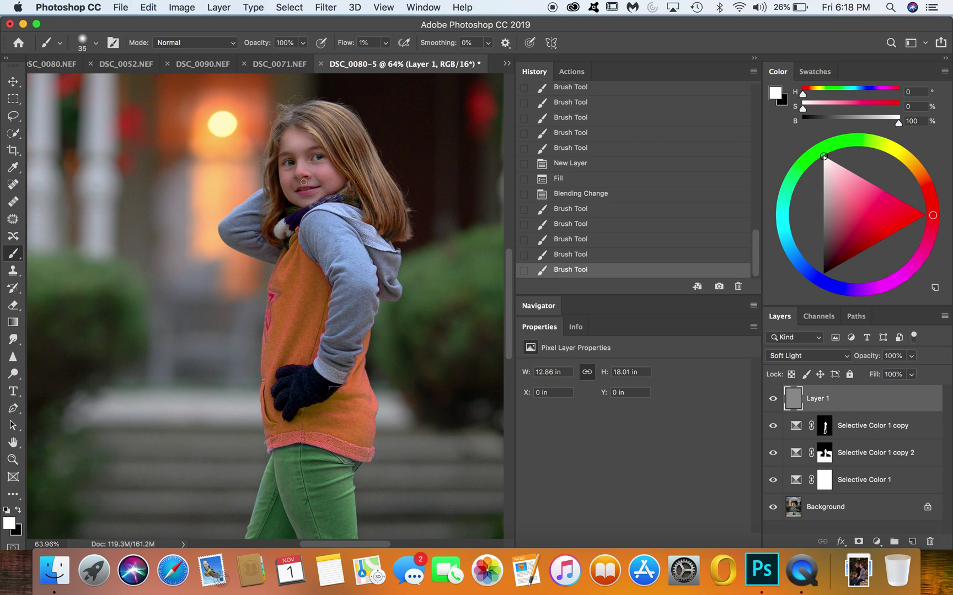
left_click(312, 183)
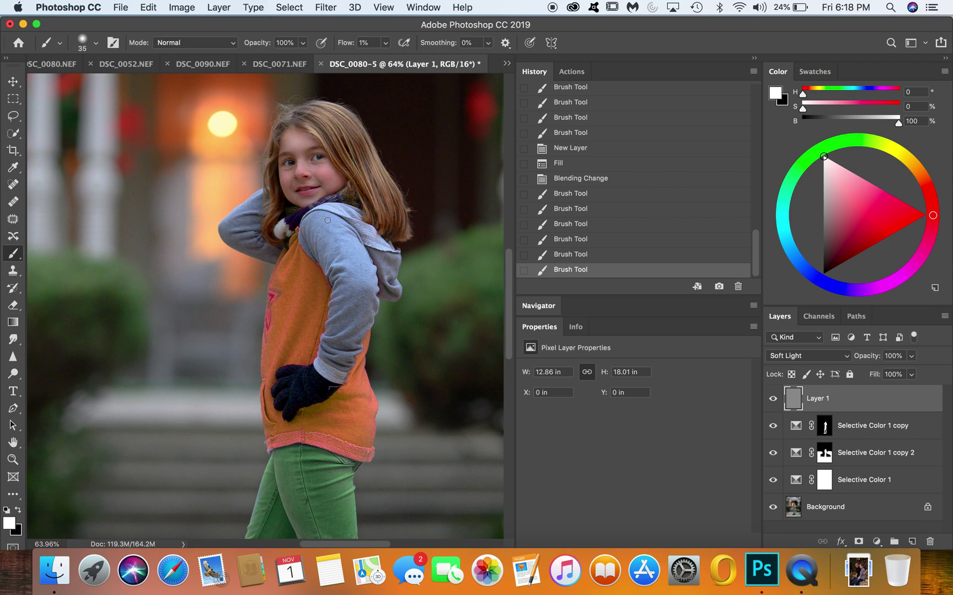
Step: Switch to black and paint shading around the girl's face, from the hairline to the far cheek, with a slightly larger brush
key("x")
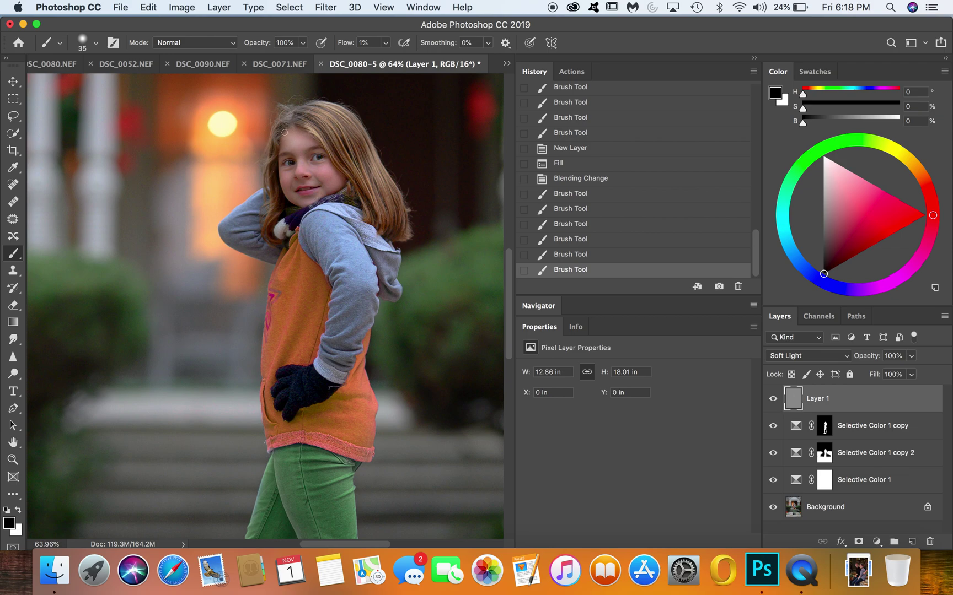
key("bracketright")
mouse_move(280, 139)
left_mouse_down()
mouse_move(288, 118)
mouse_move(316, 147)
mouse_move(319, 171)
mouse_move(329, 154)
mouse_move(347, 184)
left_mouse_up()
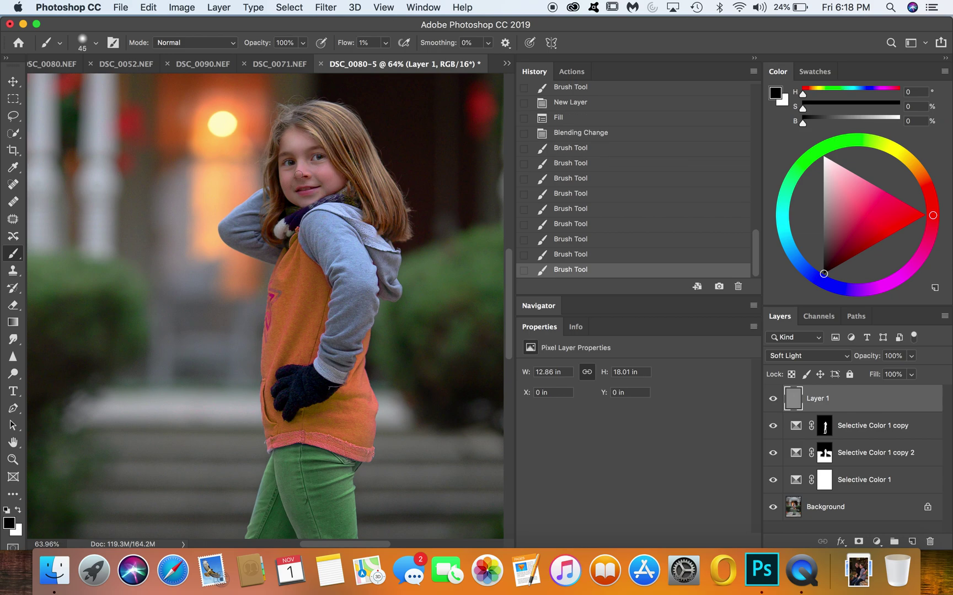
mouse_move(317, 177)
left_mouse_down()
mouse_move(335, 175)
mouse_move(322, 178)
mouse_move(332, 180)
mouse_move(326, 193)
mouse_move(341, 186)
left_mouse_up()
Step: Reduce the brush to 25 and darken the girl's jawline with black
key("bracketleft")
key("bracketleft")
key("bracketleft")
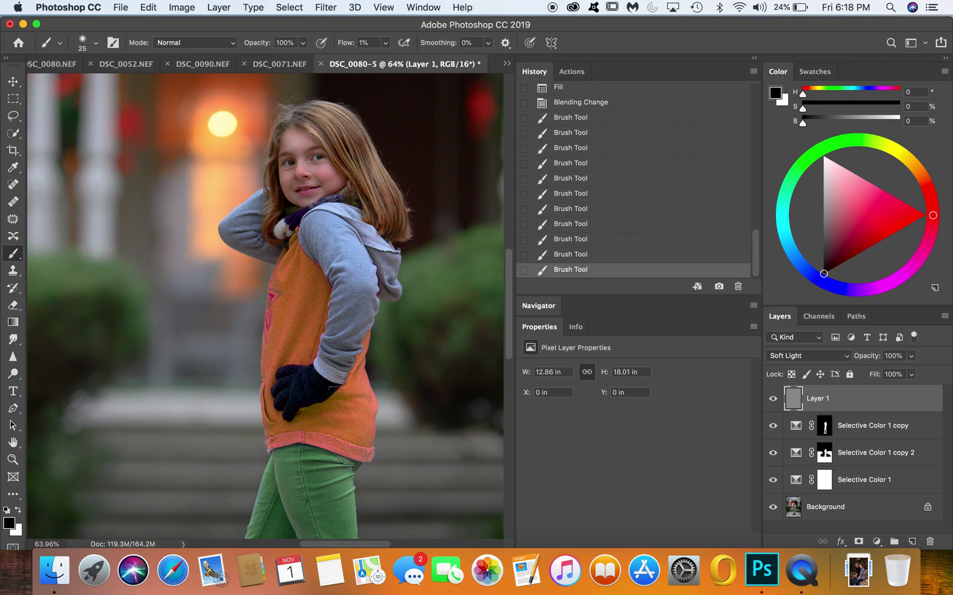
left_click_drag(334, 187, 331, 191)
Step: Enlarge the brush and paint black shading across the nose and near cheek, then set the brush to 30
key("bracketright")
key("bracketright")
key("bracketright")
left_click_drag(306, 162, 281, 167)
key("bracketleft")
key("bracketleft")
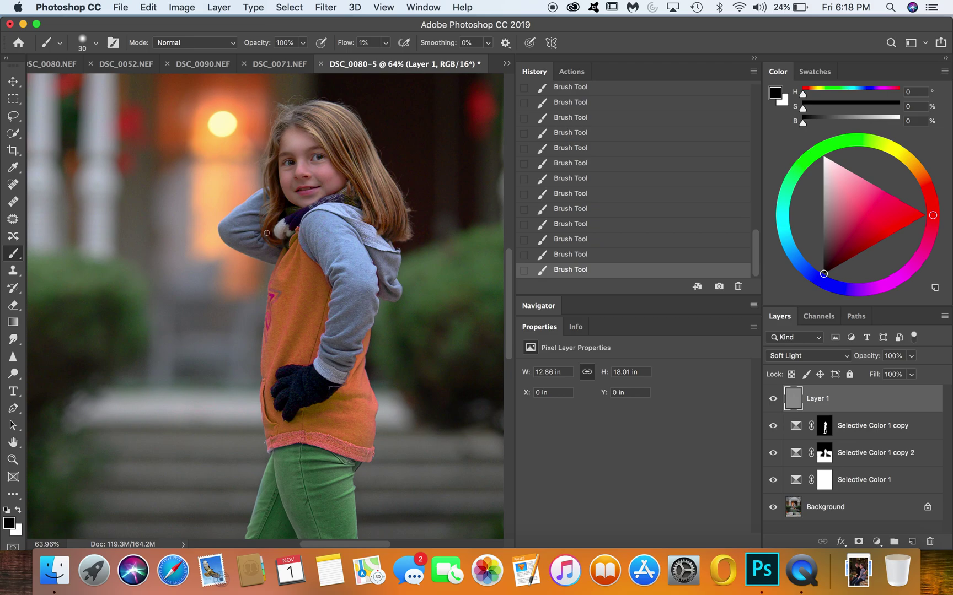
Step: Enlarge the brush and paint black shading along the front edge of the vest up to the raised elbow
scroll(266, 233, "down", 6)
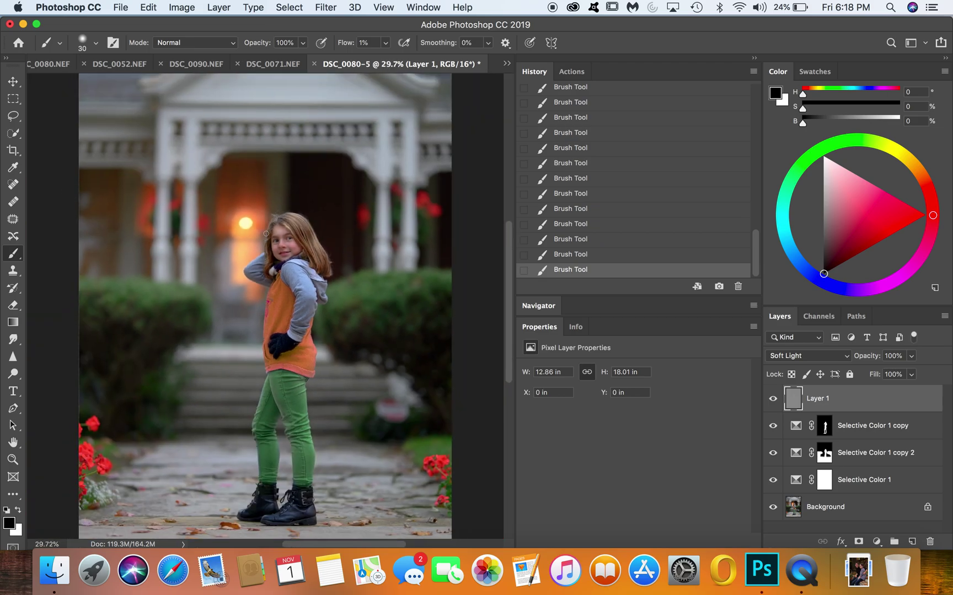
key("bracketright")
key("bracketright")
key("bracketright")
key("bracketright")
key("bracketleft")
key("bracketleft")
left_click_drag(255, 349, 243, 278)
Step: Set the brush to 100 and paint black shading on the upper part of the green jeans
key("bracketleft")
key("bracketleft")
key("bracketleft")
key("bracketleft")
key("bracketright")
key("bracketright")
key("bracketright")
key("bracketright")
key("bracketright")
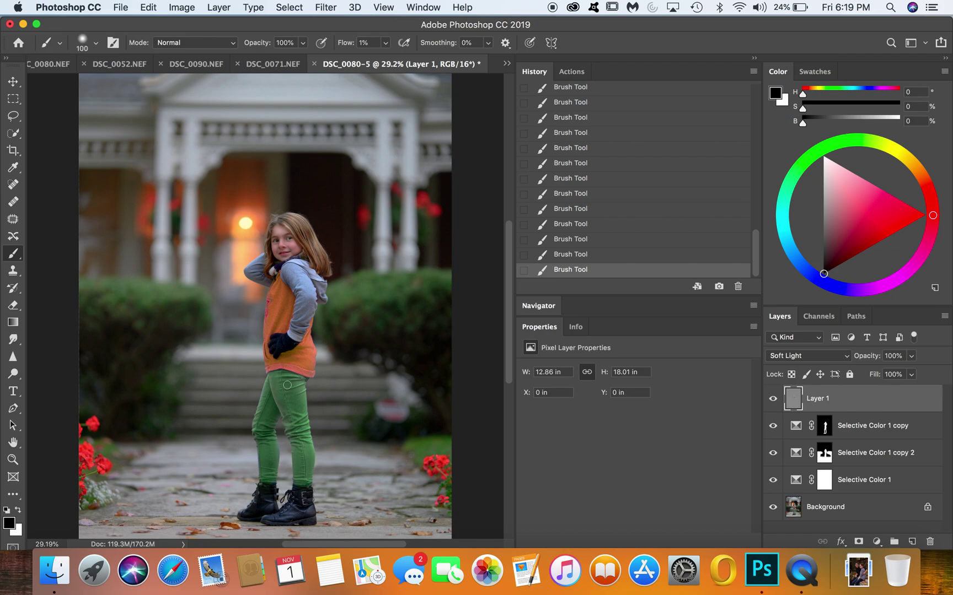
mouse_move(289, 378)
left_mouse_down()
mouse_move(302, 440)
mouse_move(272, 414)
mouse_move(268, 430)
mouse_move(275, 407)
left_mouse_up()
Step: Reduce the brush and paint black shading down the lower legs to the boots
key("bracketleft")
key("bracketleft")
key("bracketleft")
mouse_move(267, 443)
left_mouse_down()
mouse_move(265, 477)
mouse_move(314, 492)
left_mouse_up()
Step: Switch the brush colour to white and reduce the brush size to 70
key("x")
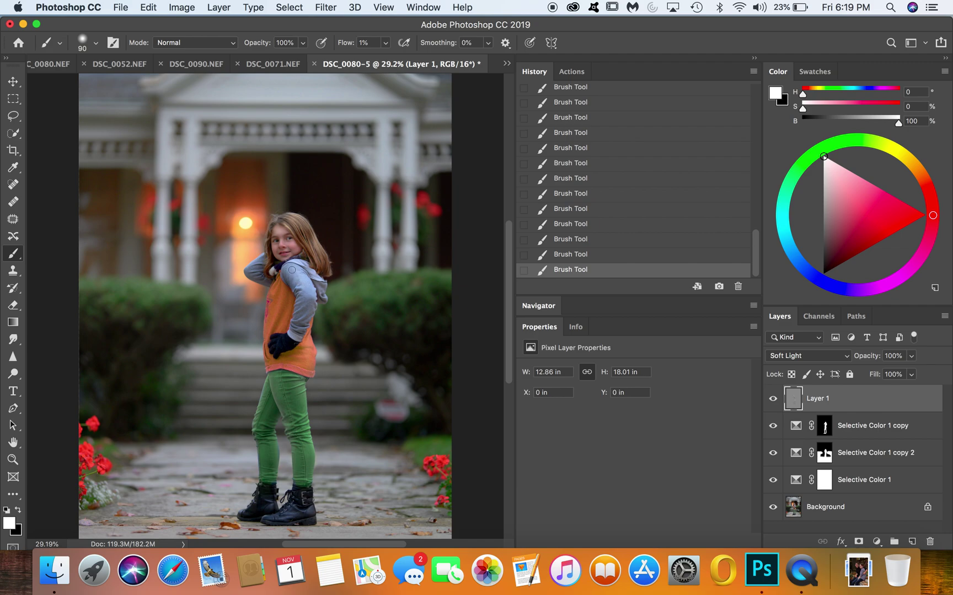
key("bracketleft")
key("bracketleft")
key("bracketright")
key("bracketleft")
key("bracketleft")
Step: Compare the image with the Soft Light layer hidden and shown, and lower that layer's opacity to 39%
left_click(772, 399)
left_click(772, 399)
left_click(772, 399)
left_click(772, 401)
left_click_drag(866, 356, 682, 351)
left_click(772, 399)
left_click(773, 399)
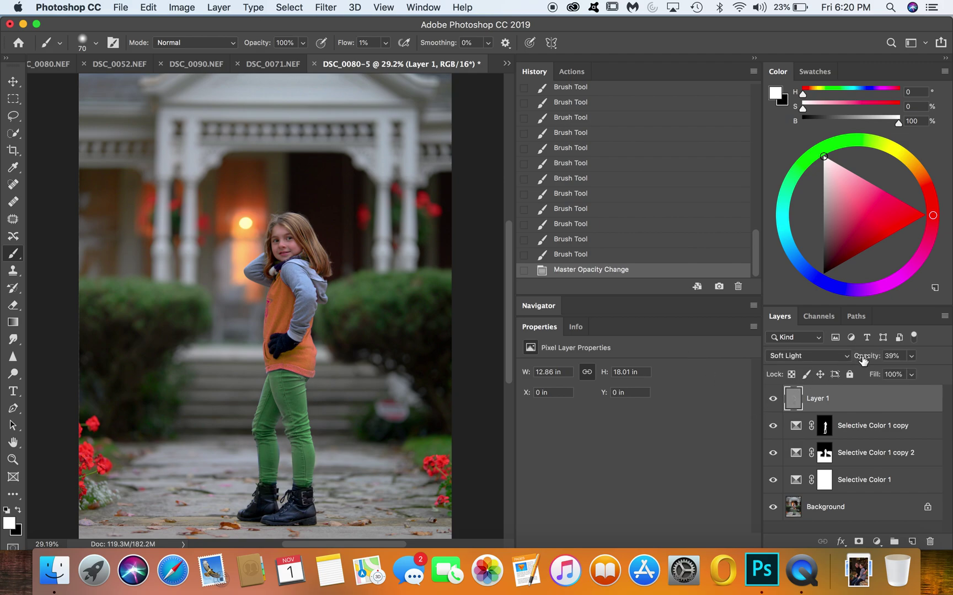
Step: Set the Soft Light layer's opacity to 40% and compare the image with the layer hidden and shown
left_click_drag(863, 359, 863, 360)
left_click(773, 399)
left_click(773, 398)
Step: Paint white highlights down the rear leg of the green jeans with a larger brush, and at the front knee with brush size 70
key("bracketright")
key("bracketright")
key("bracketright")
key("bracketright")
key("bracketright")
left_click_drag(301, 396, 307, 478)
key("bracketleft")
key("bracketleft")
key("bracketleft")
key("bracketleft")
key("bracketleft")
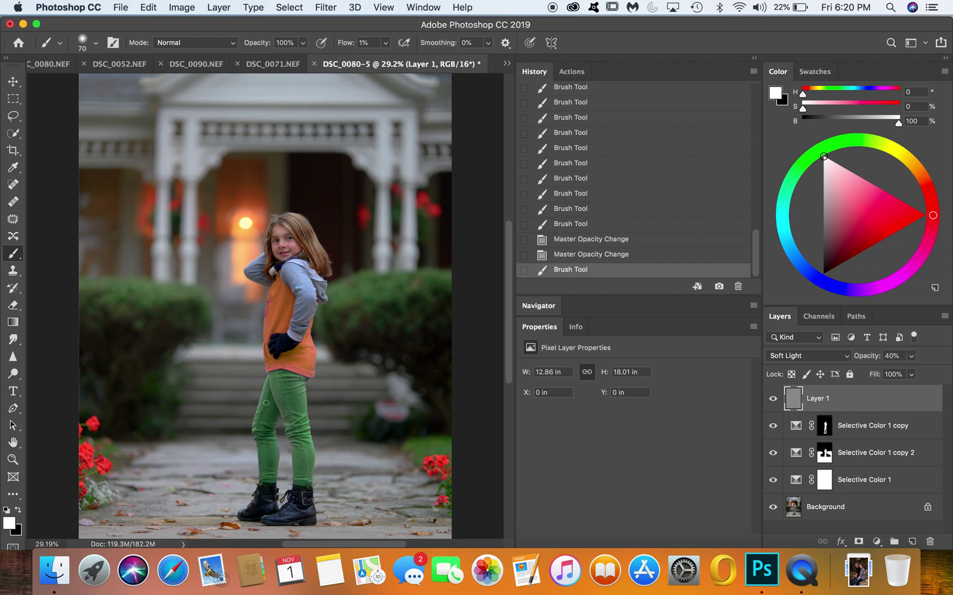
left_click(258, 419)
Step: Paint white highlights on the thigh with brush size 125, and on the knee and shin of the front leg with a smaller brush
key("bracketright")
key("bracketright")
key("bracketright")
key("bracketright")
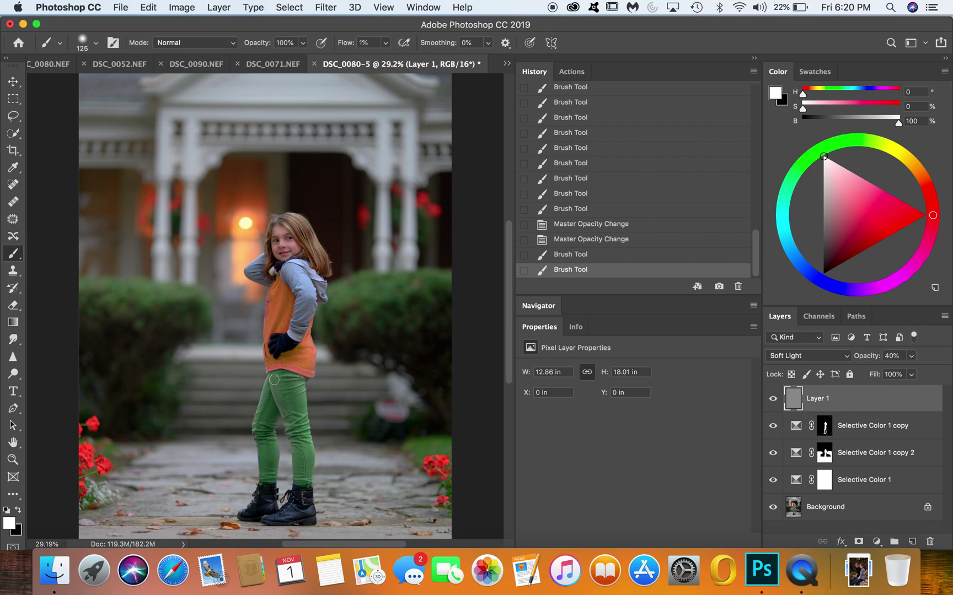
left_click_drag(275, 385, 295, 450)
key("bracketleft")
key("bracketleft")
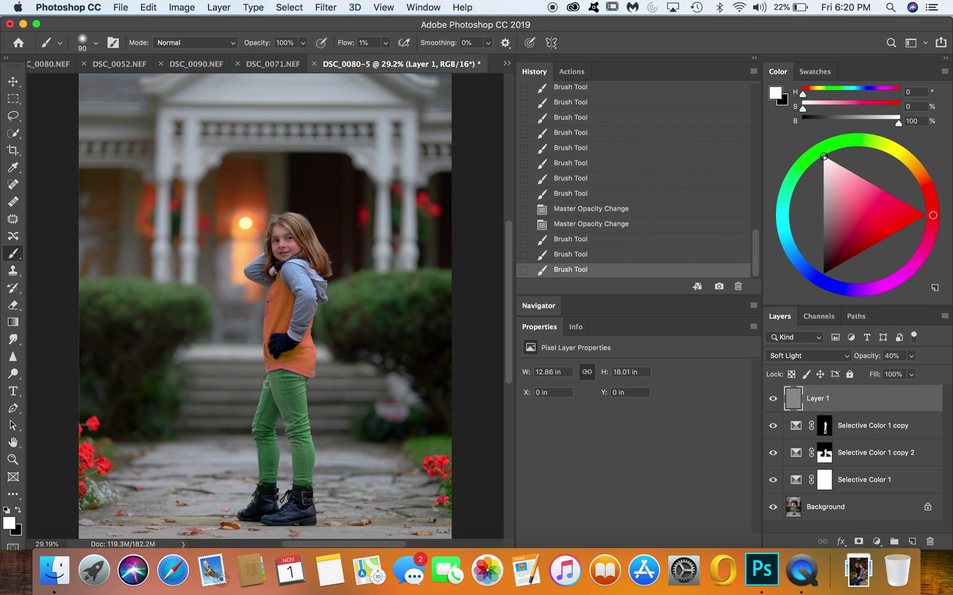
left_click(258, 430)
left_click_drag(271, 435, 274, 463)
Step: Set the brush size to 60 and paint white highlights along the front and chest of the orange vest
key("bracketleft")
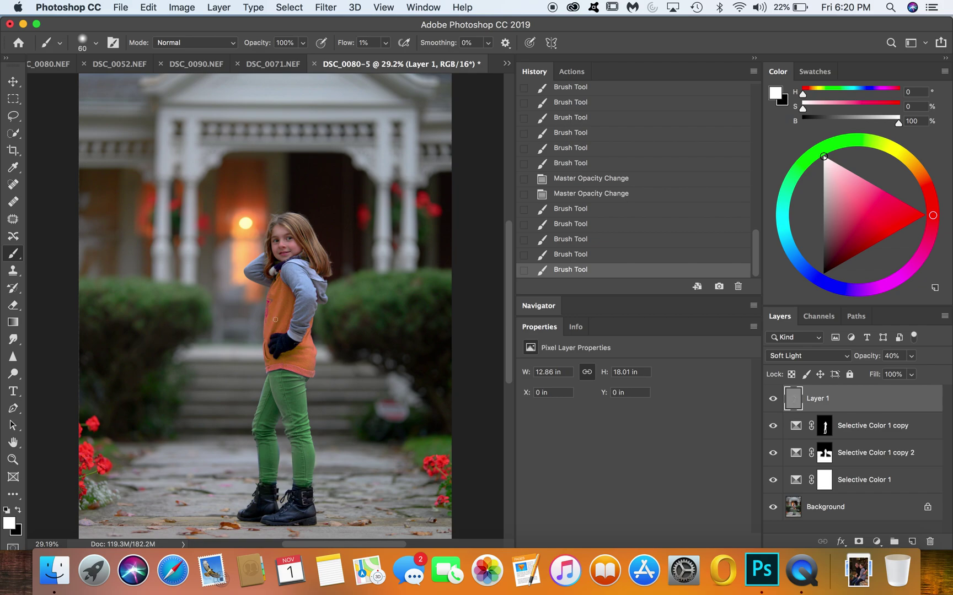
left_click_drag(267, 337, 268, 317)
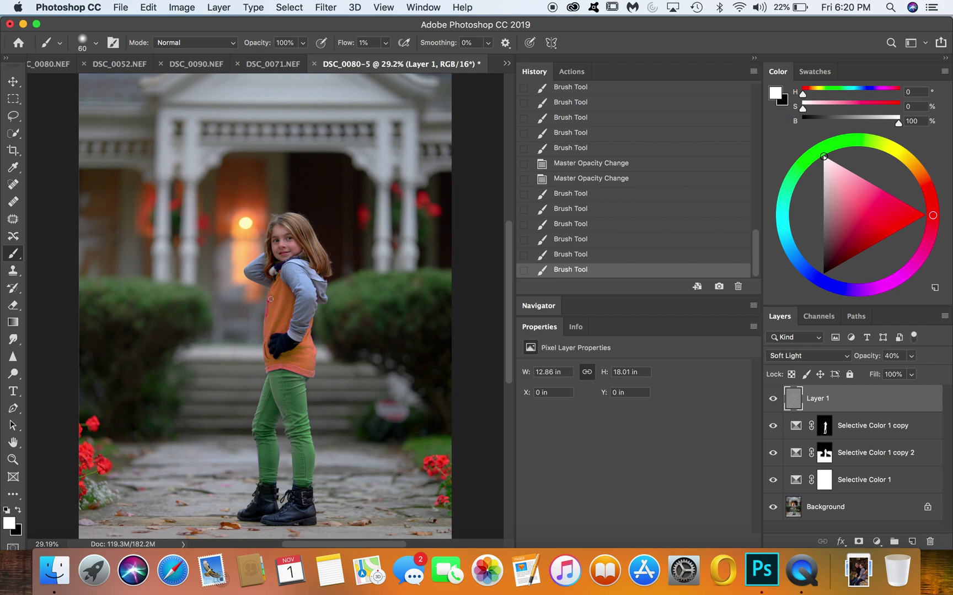
left_click_drag(275, 287, 282, 296)
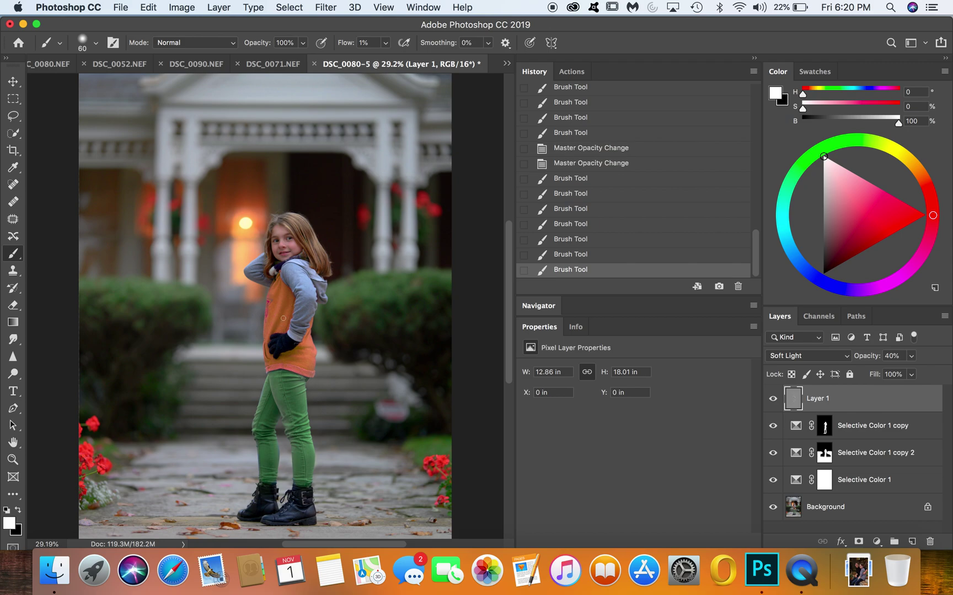
mouse_move(285, 327)
left_mouse_down()
mouse_move(311, 355)
mouse_move(279, 319)
left_mouse_up()
key("bracketright")
key("bracketright")
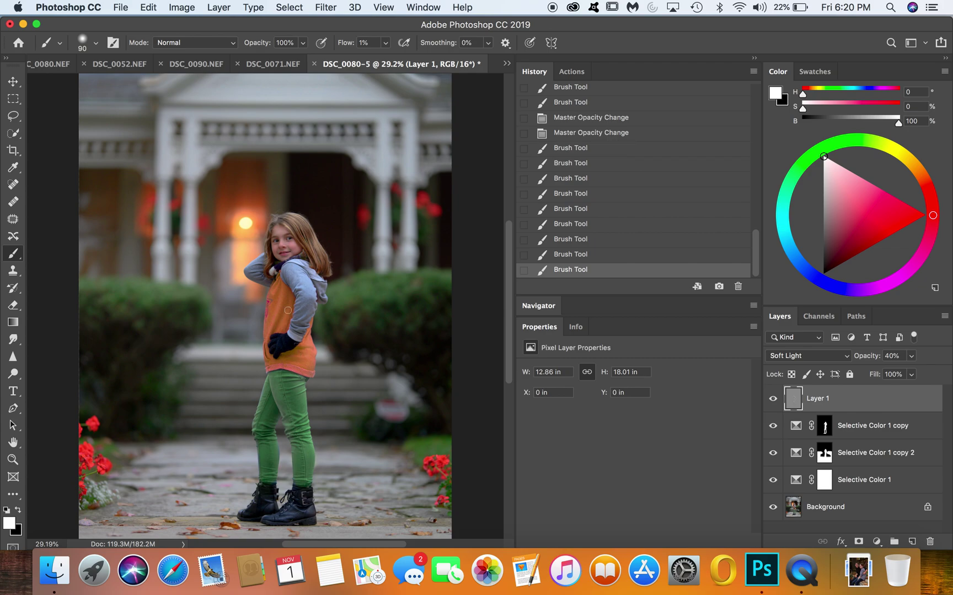
Step: Reduce the brush size to 20 and dab fine white highlights on the middle of the orange vest
scroll(288, 310, "up", 2)
scroll(287, 310, "up", 2)
key("bracketleft")
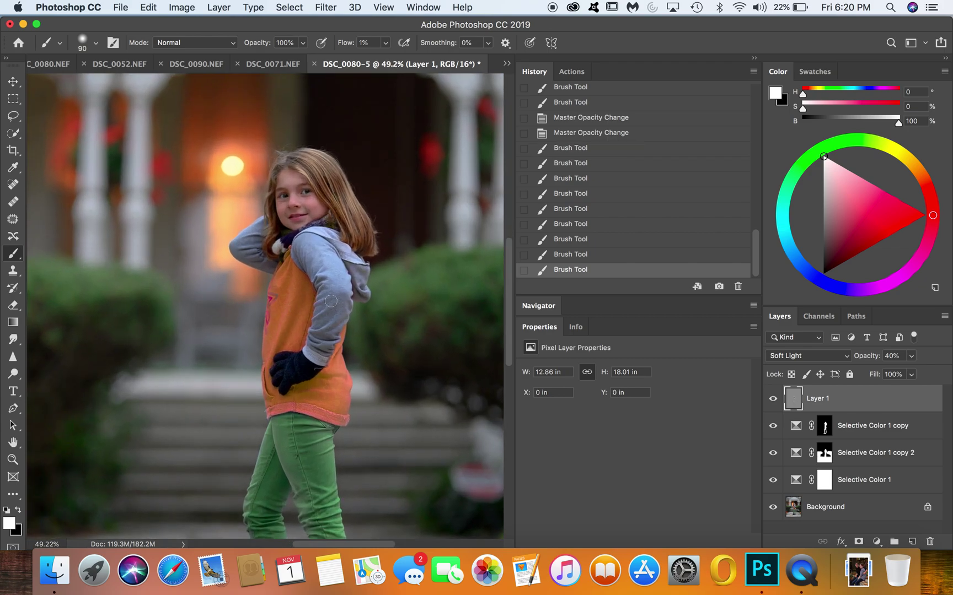
key("bracketleft")
key("bracketleft")
key("bracketleft")
key("bracketleft")
key("bracketleft")
key("bracketleft")
left_click(288, 310)
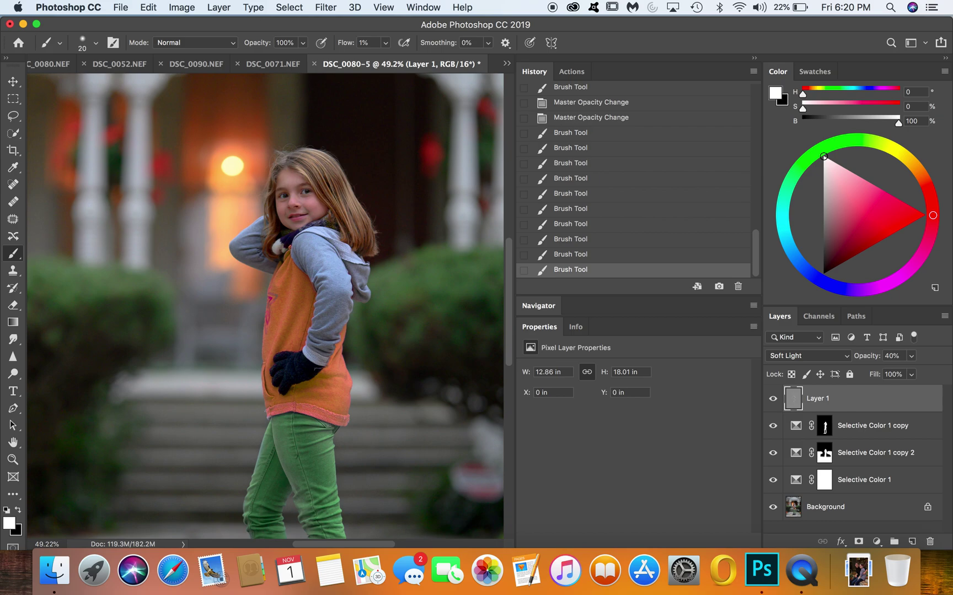
left_click(288, 310)
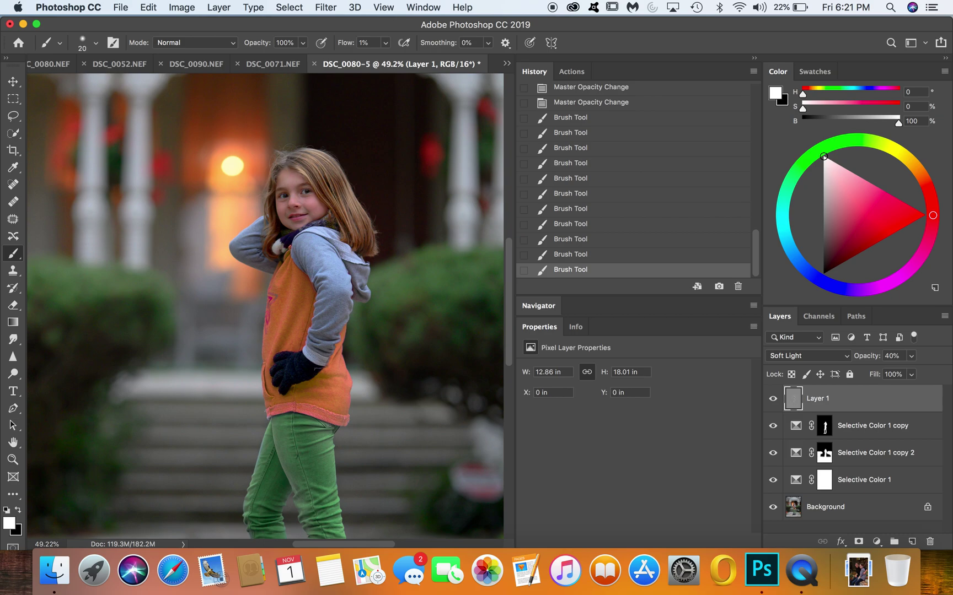
left_click(288, 311)
left_click(287, 314)
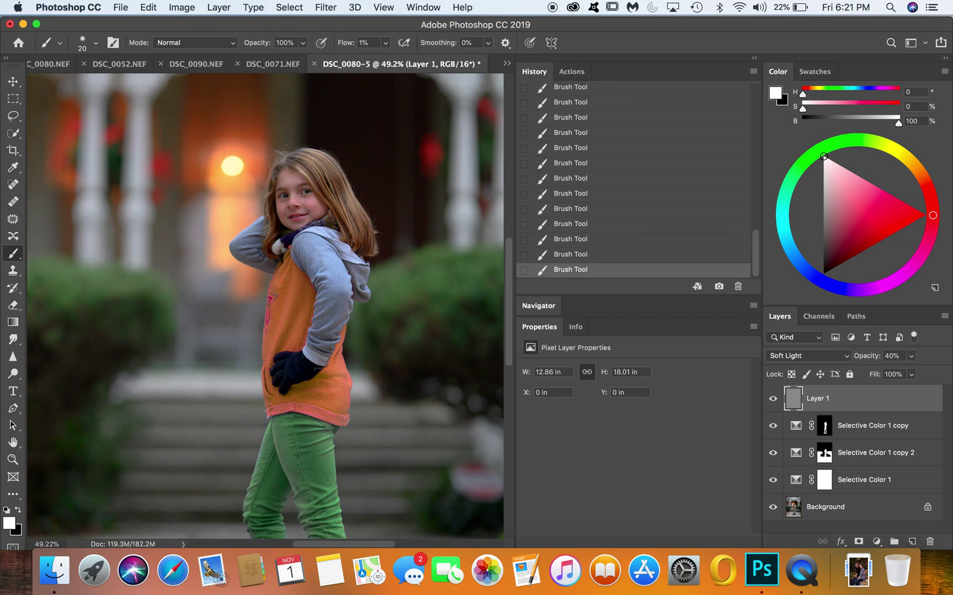
scroll(285, 319, "down", 3)
scroll(284, 311, "up", 3)
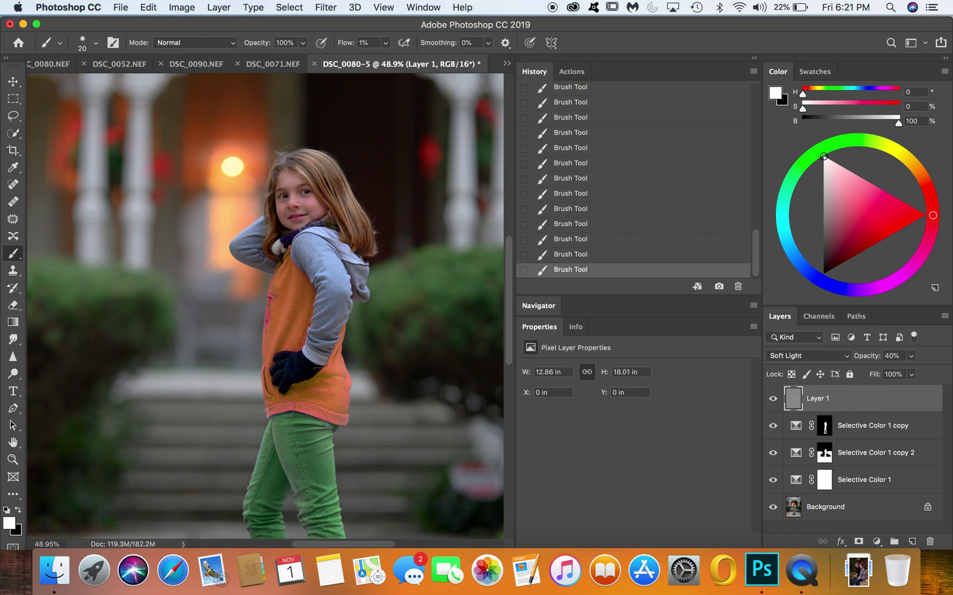
Step: Switch the brush colour to black and set the brush size to 50
key("bracketright")
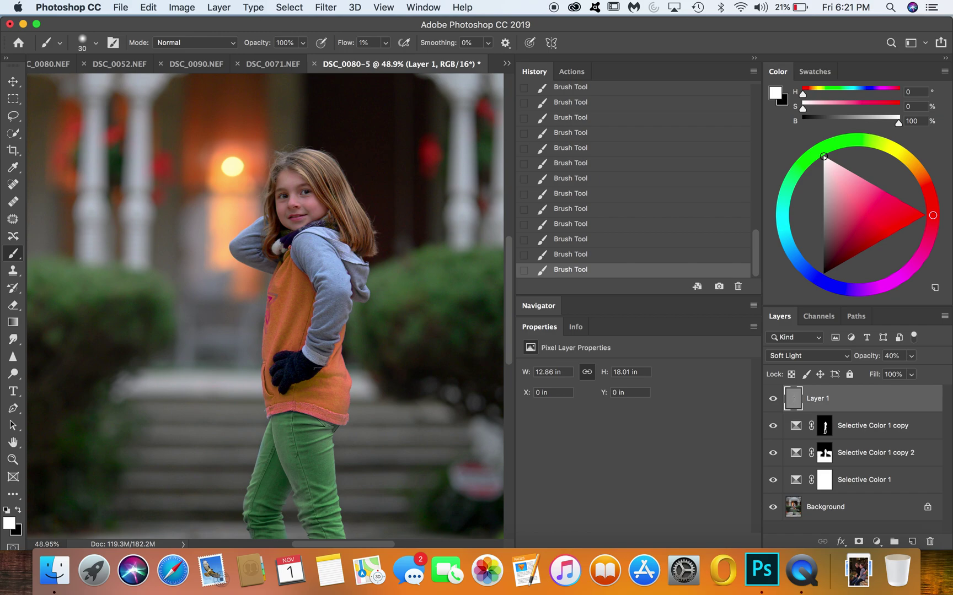
key("x")
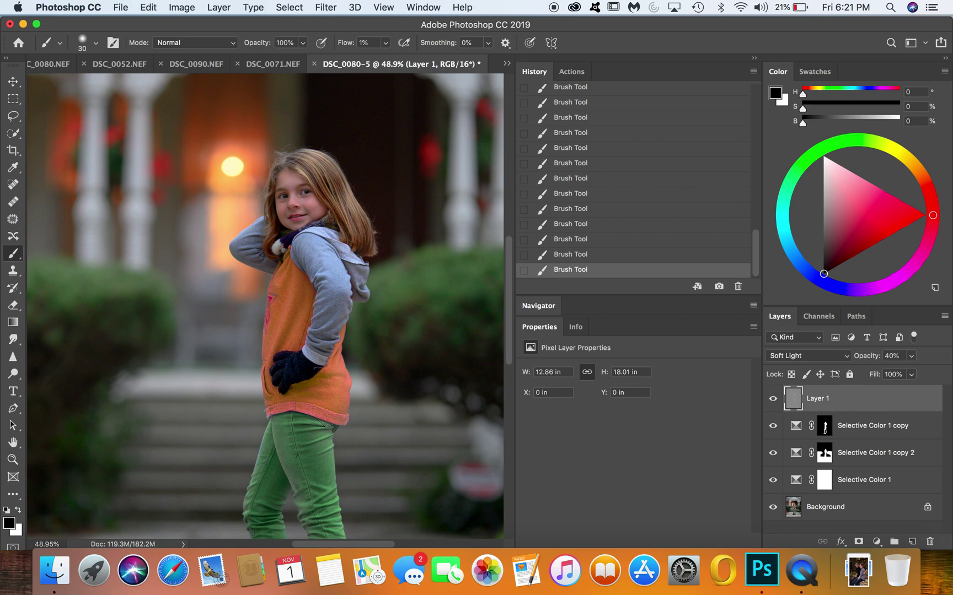
key("bracketright")
key("bracketleft")
key("bracketleft")
key("bracketleft")
key("bracketright")
key("bracketright")
key("bracketright")
scroll(280, 274, "down", 5)
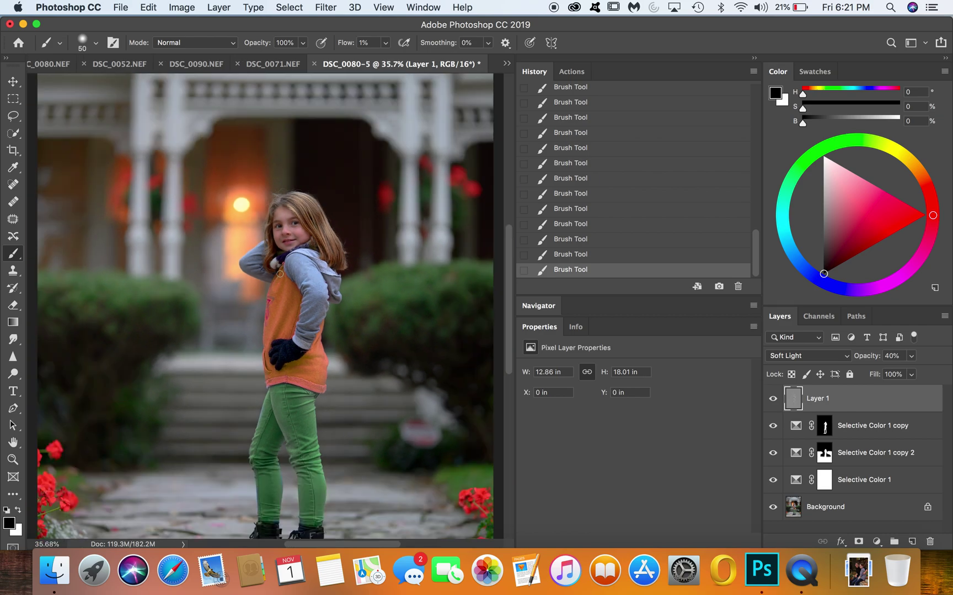
scroll(265, 306, "up", 1)
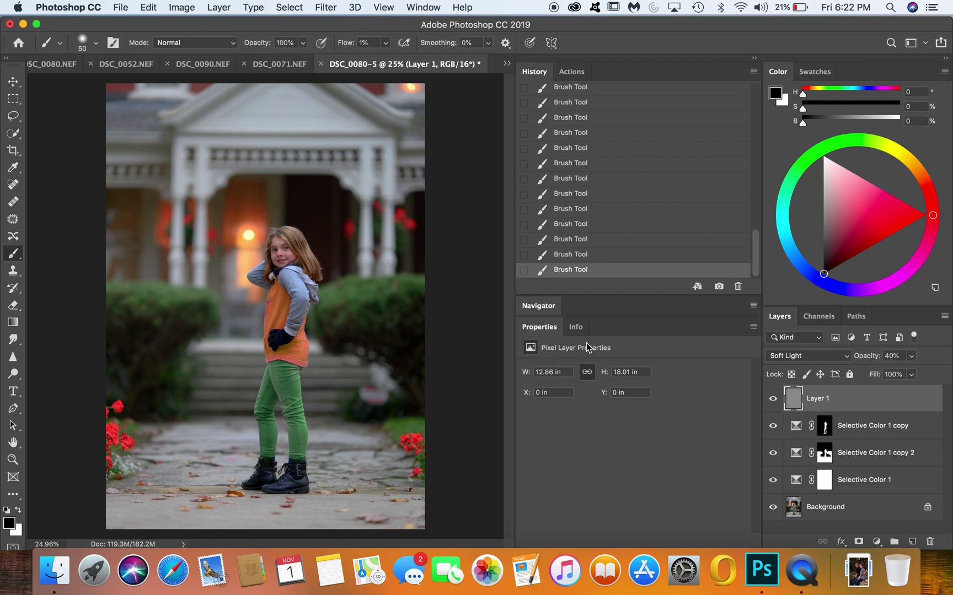
Step: Add a Curves adjustment layer with slightly raised midtones and invert its mask to black
left_click(876, 542)
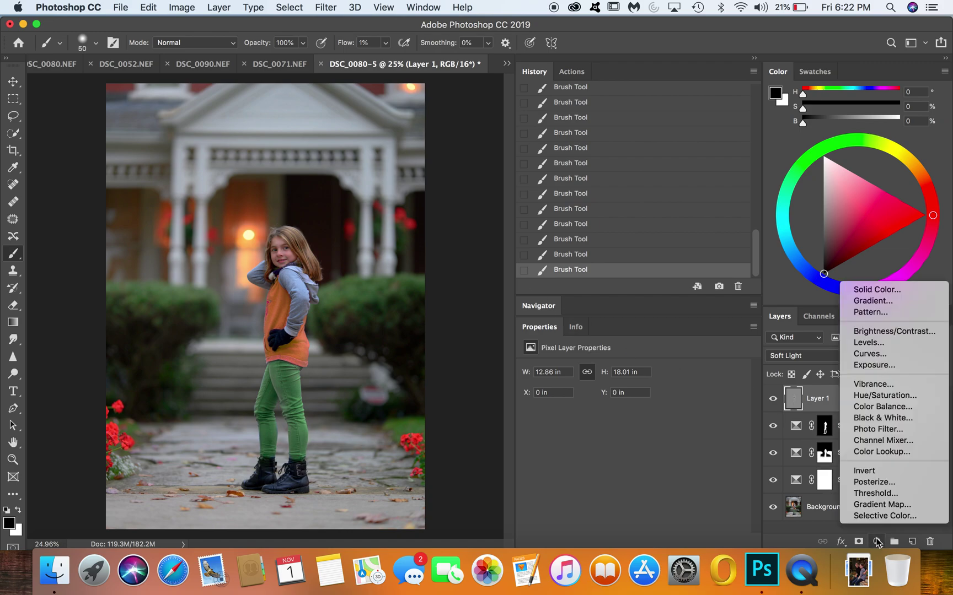
left_click(857, 355)
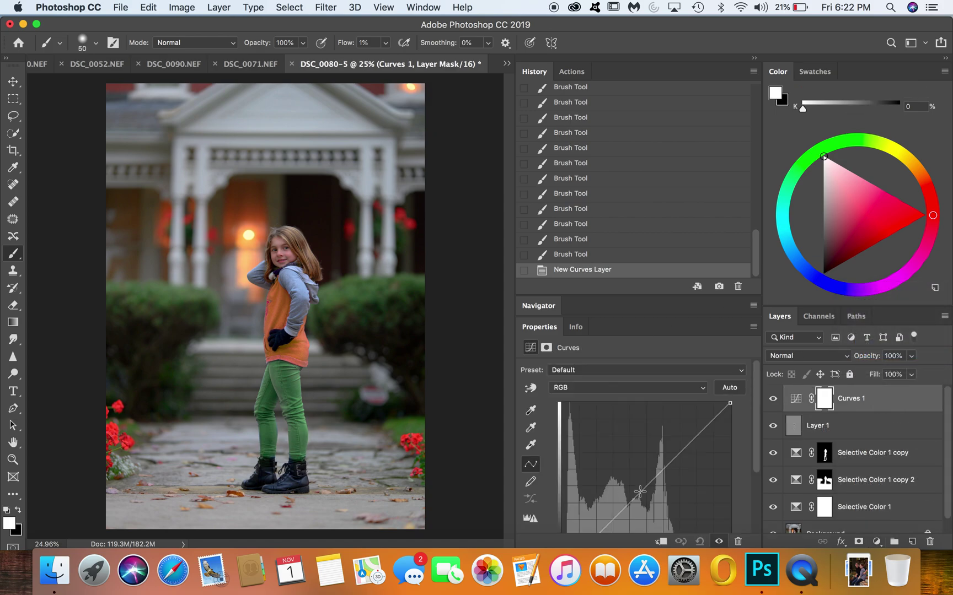
left_click_drag(640, 489, 638, 485)
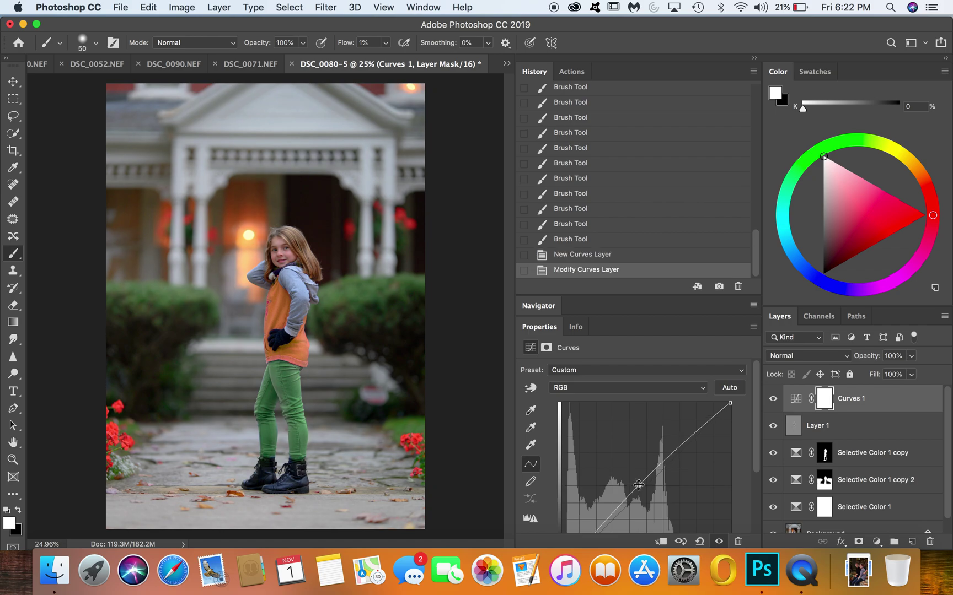
key("super+i")
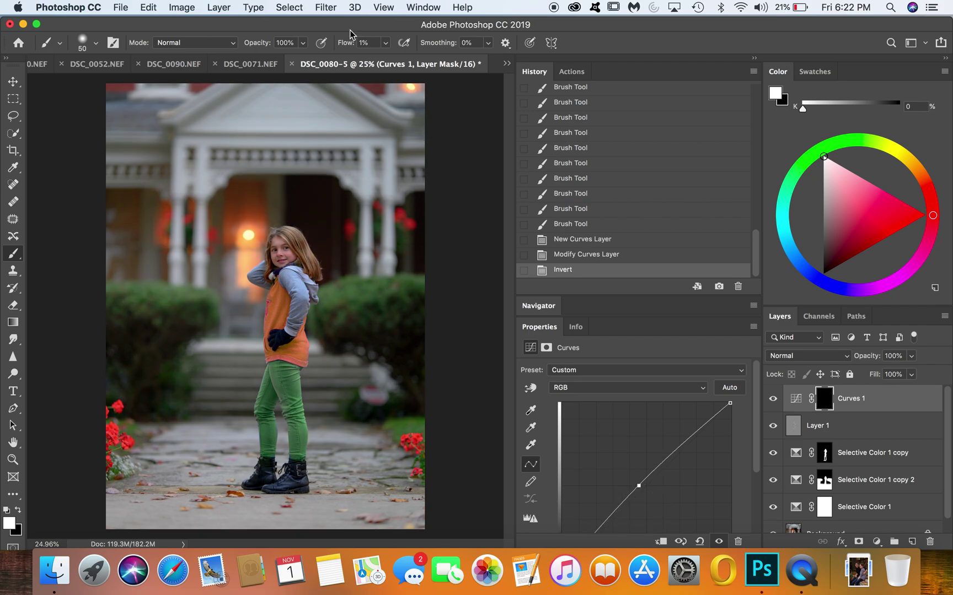
Step: With brush flow 100% and size 3900, paint one soft white spot over the girl on the Curves mask, and lower the layer's opacity to 77%
left_click_drag(343, 45, 510, 51)
key("bracketright")
key("bracketright")
key("bracketright")
key("bracketright")
key("bracketright")
key("bracketright")
key("bracketright")
key("bracketright")
key("bracketright")
key("bracketright")
key("bracketright")
key("bracketright")
key("bracketright")
key("bracketright")
key("bracketright")
key("bracketright")
key("bracketright")
key("bracketright")
key("bracketright")
key("bracketright")
key("bracketright")
key("bracketright")
key("bracketright")
key("bracketright")
key("bracketright")
key("bracketright")
key("bracketright")
key("bracketright")
key("bracketright")
key("bracketright")
key("bracketright")
key("bracketright")
key("bracketright")
key("bracketright")
key("bracketright")
key("bracketright")
key("bracketright")
key("bracketright")
key("bracketright")
key("bracketright")
key("bracketright")
key("bracketright")
key("bracketright")
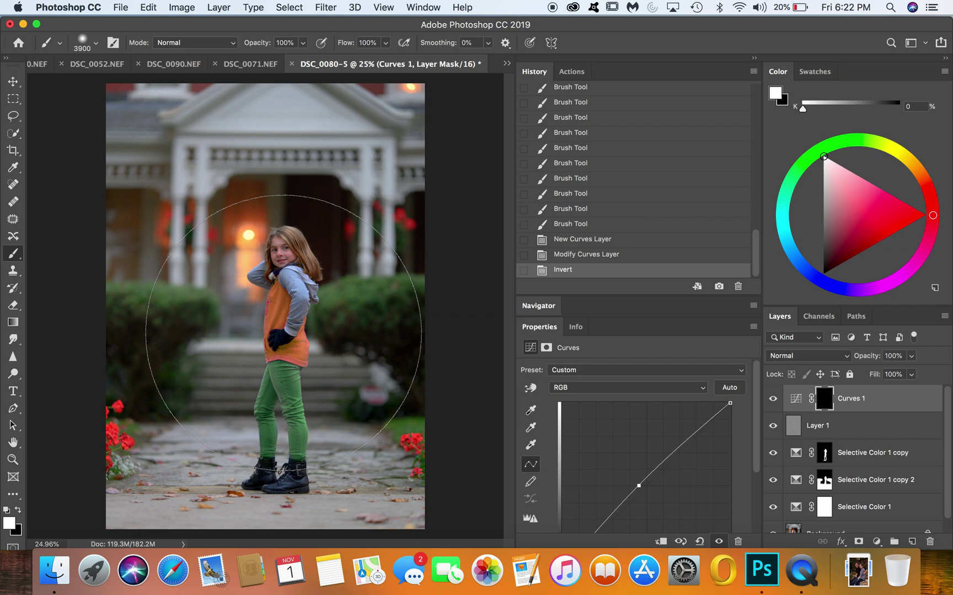
left_click(277, 330)
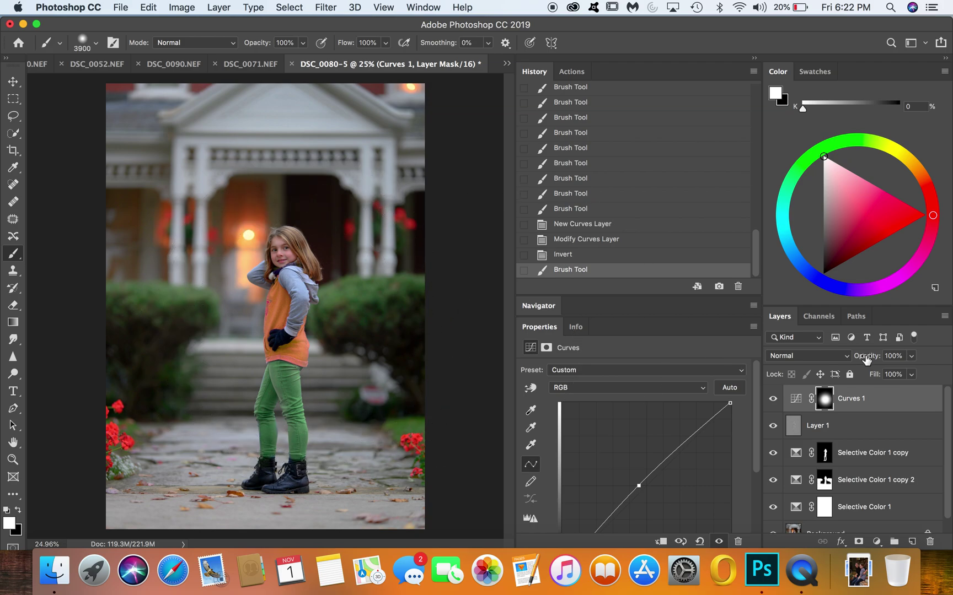
left_click_drag(866, 359, 724, 356)
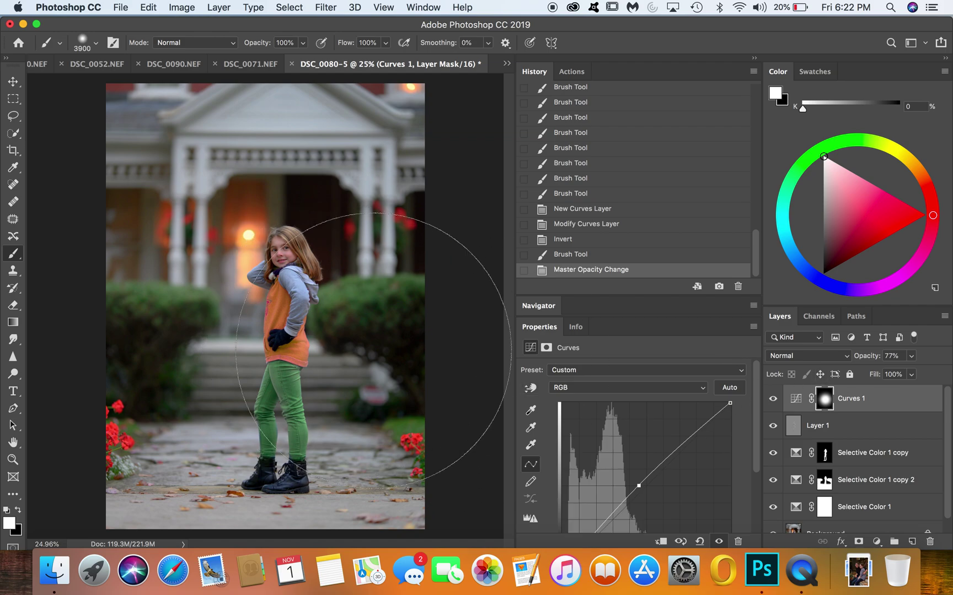
Step: Add a second Curves adjustment layer and shape a gentle S-curve with slightly lowered shadows and raised highlights
left_click(876, 541)
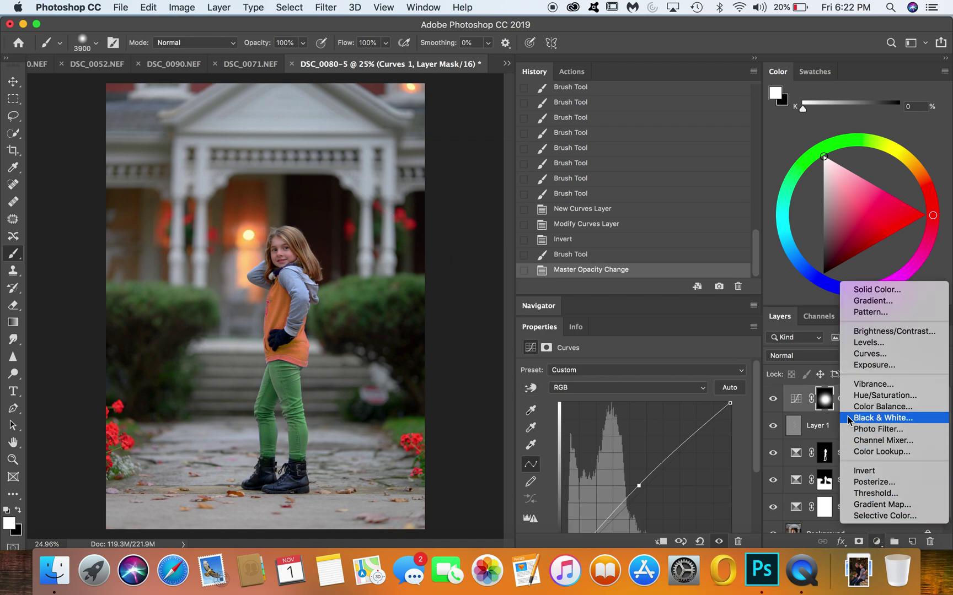
left_click(862, 357)
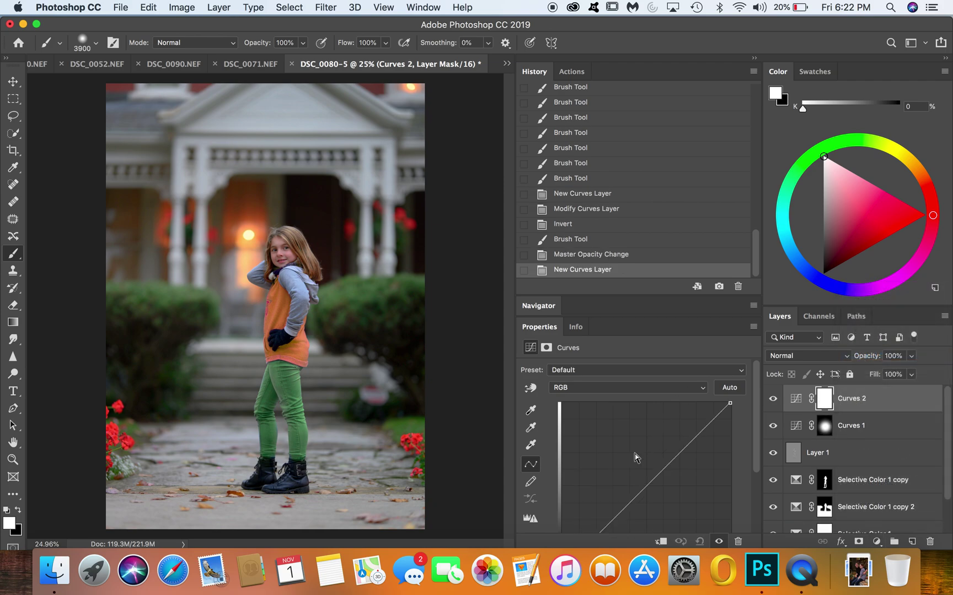
scroll(635, 454, "down", 1)
scroll(635, 454, "down", 2)
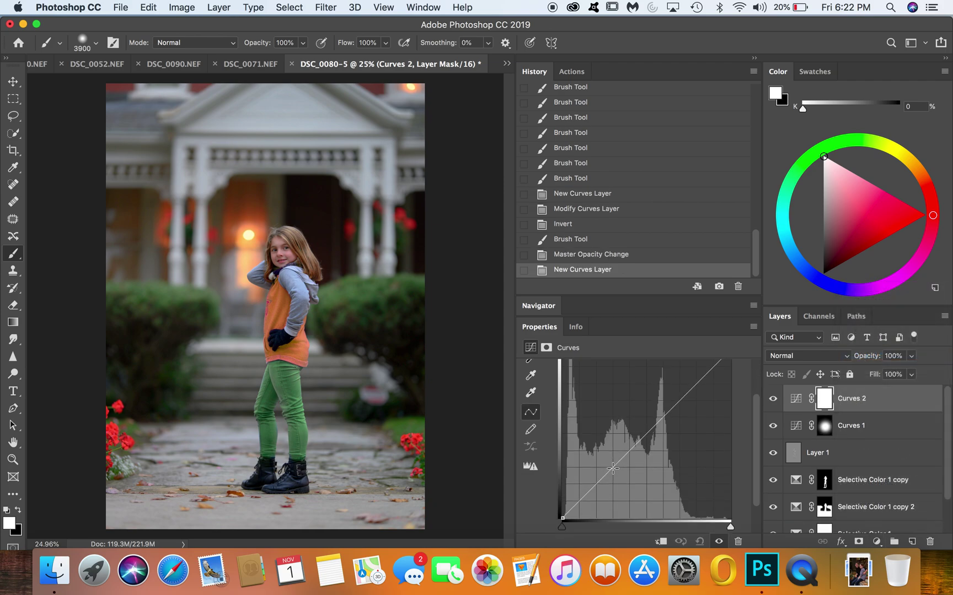
left_click_drag(613, 469, 613, 470)
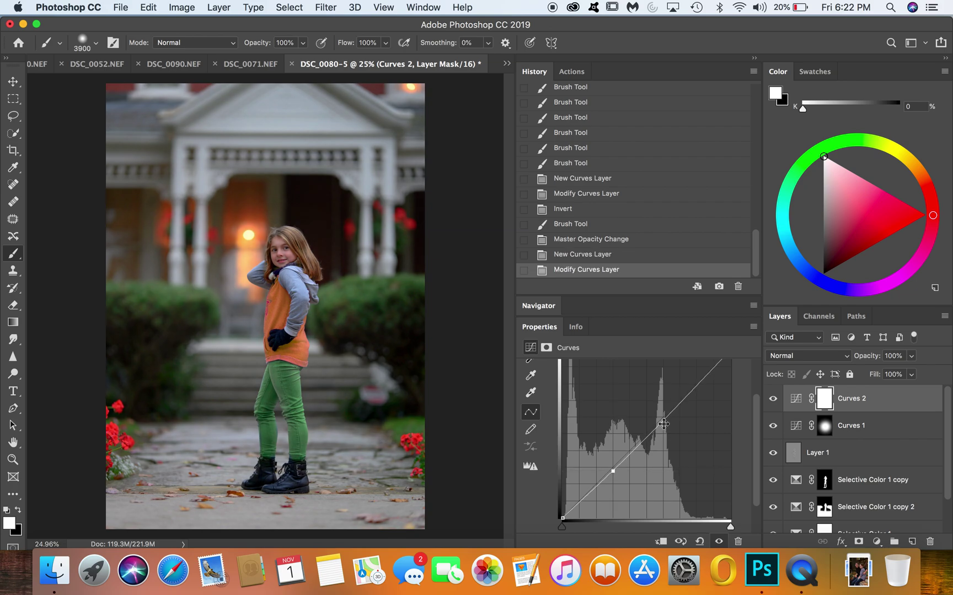
scroll(665, 420, "up", 2)
left_click(685, 447)
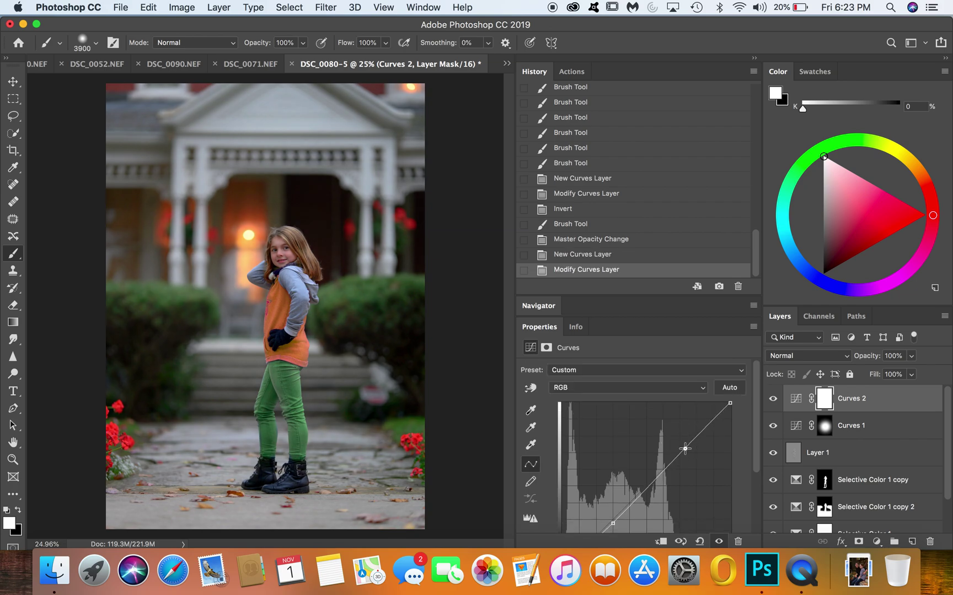
left_click_drag(684, 447, 683, 445)
left_click_drag(684, 445, 683, 445)
Step: Compare the image with the second Curves layer hidden and shown, and invert that layer's mask to black
left_click(773, 399)
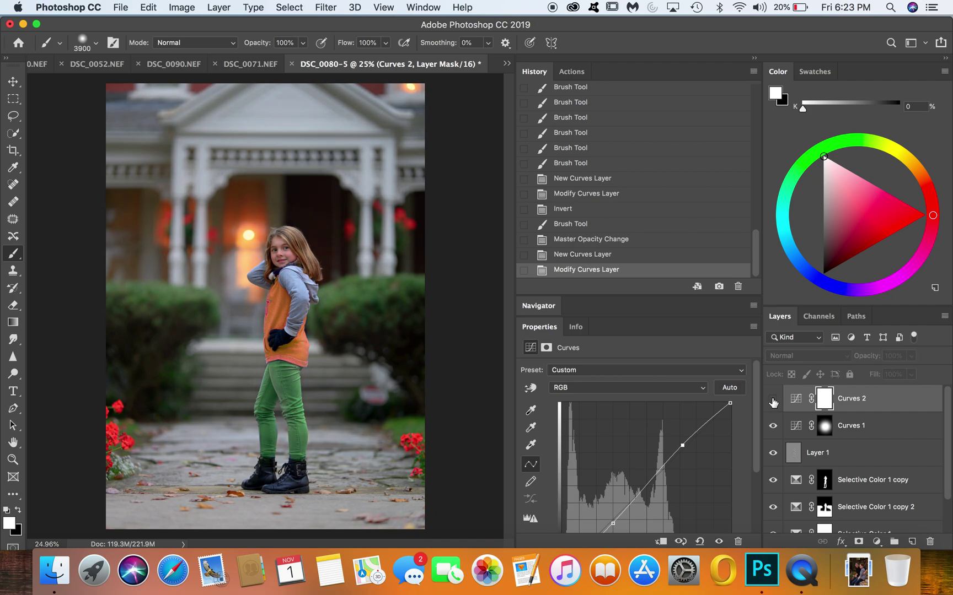
left_click(772, 399)
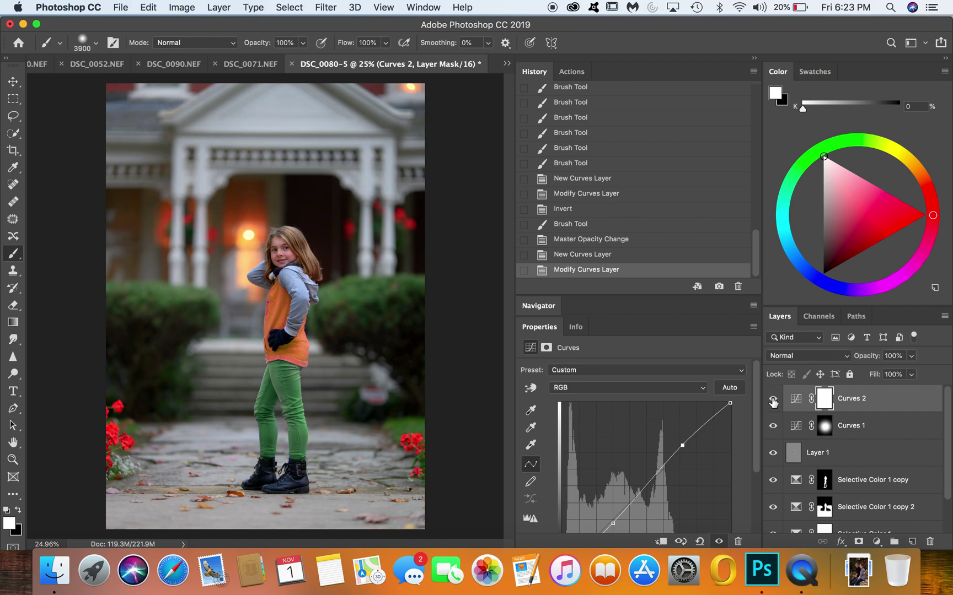
left_click(773, 399)
left_click(772, 399)
key("super+i")
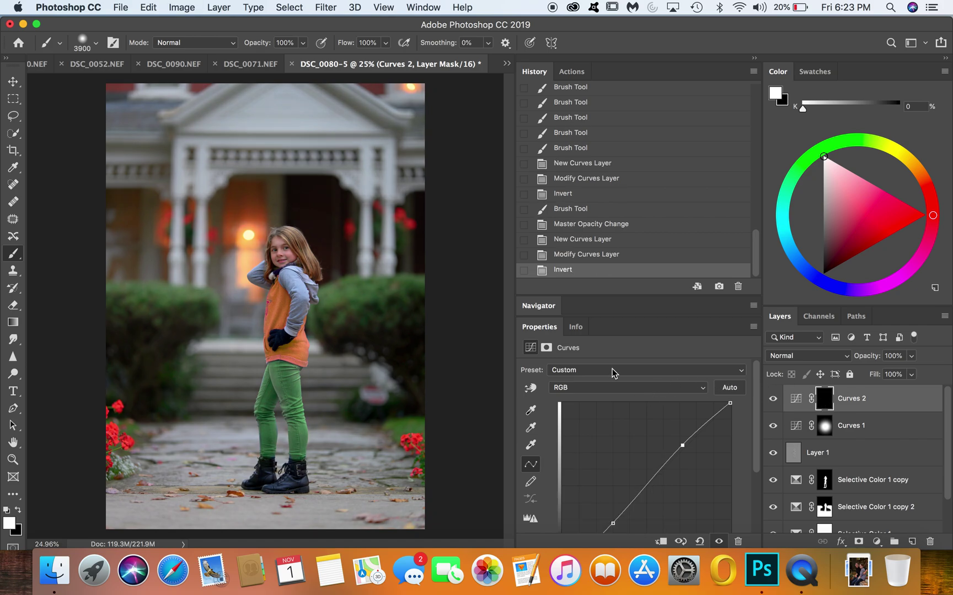
Step: Reduce the brush size to 500 and paint white on the second Curves mask from the girl's face down to the vest
key("bracketleft")
key("bracketleft")
key("bracketleft")
key("bracketleft")
key("bracketleft")
key("bracketleft")
key("bracketleft")
key("bracketleft")
key("bracketleft")
key("bracketleft")
key("bracketleft")
key("bracketleft")
key("bracketleft")
key("bracketleft")
key("bracketleft")
key("bracketleft")
key("bracketleft")
key("bracketleft")
key("bracketleft")
key("bracketleft")
key("bracketleft")
key("bracketleft")
key("bracketleft")
key("bracketleft")
key("bracketleft")
key("bracketleft")
key("bracketleft")
key("bracketleft")
key("bracketleft")
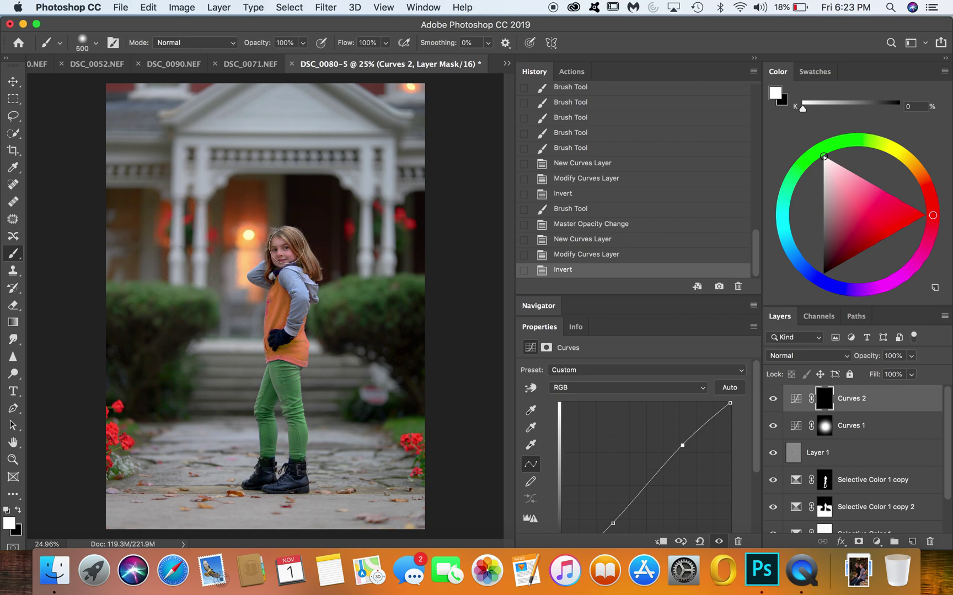
left_click_drag(277, 263, 282, 314)
Step: Adjust the brush size to suit each area, down to 300, and paint white on the second Curves mask over the girl's face, vest and legs
key("bracketleft")
key("bracketleft")
left_click_drag(263, 275, 281, 281)
key("bracketright")
key("bracketright")
key("bracketright")
left_click_drag(279, 343, 283, 369)
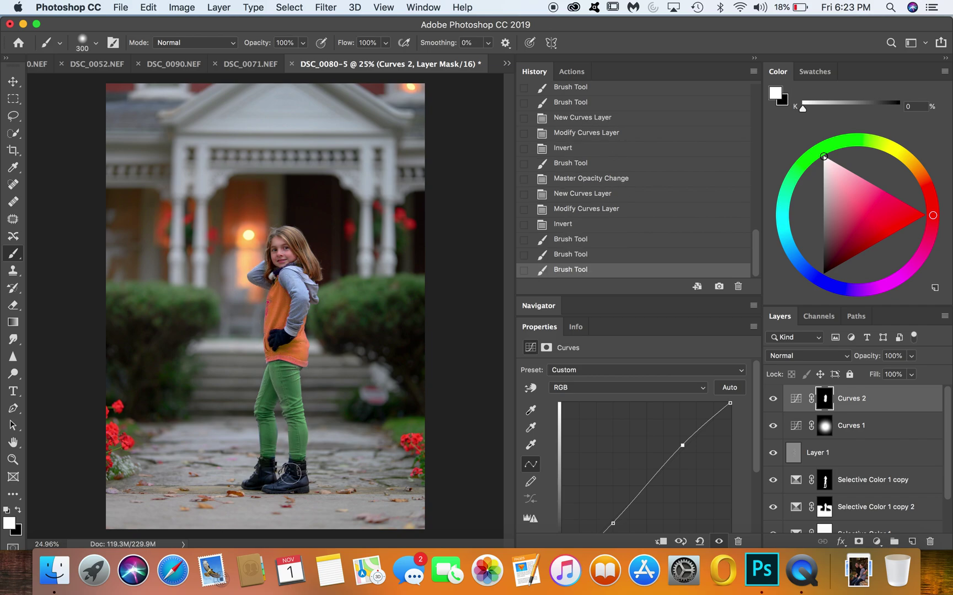
mouse_move(281, 383)
left_mouse_down()
mouse_move(294, 426)
mouse_move(265, 400)
mouse_move(266, 477)
left_mouse_up()
Step: Enlarge the brush to 1100 and paint white on the second Curves mask across the ground around the girl's feet
key("bracketright")
key("bracketright")
key("bracketright")
key("bracketright")
key("bracketright")
key("bracketright")
key("bracketright")
key("bracketright")
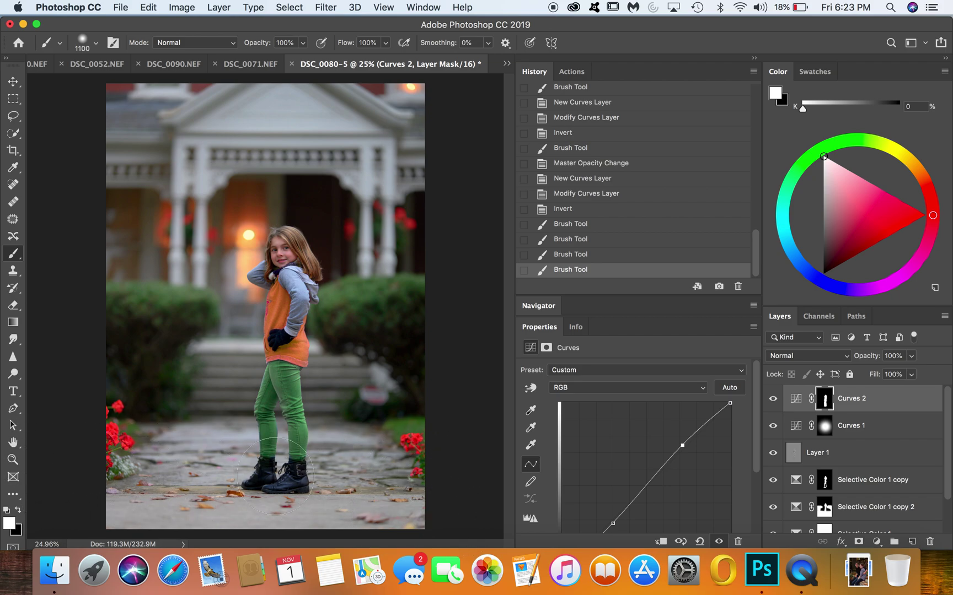
left_click_drag(422, 502, 422, 477)
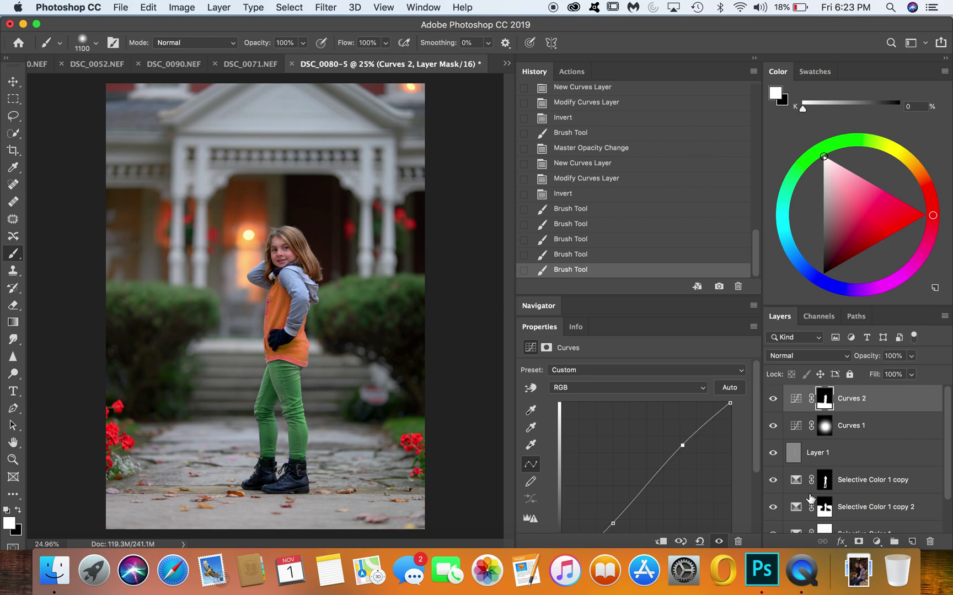
Step: Compare the edit with the original by isolating the Background layer and showing all layers again
scroll(810, 499, "down", 2)
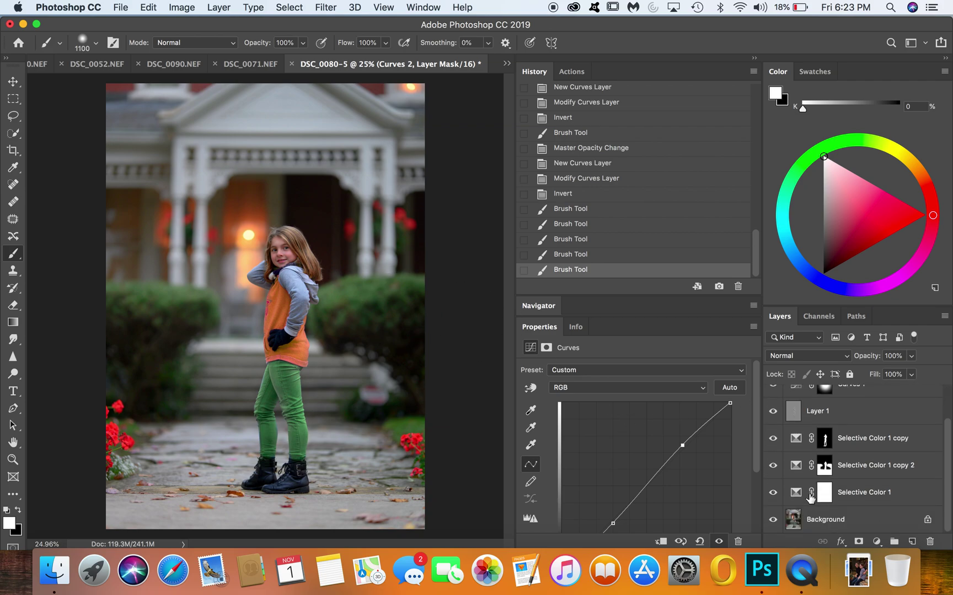
left_click(773, 521, "alt")
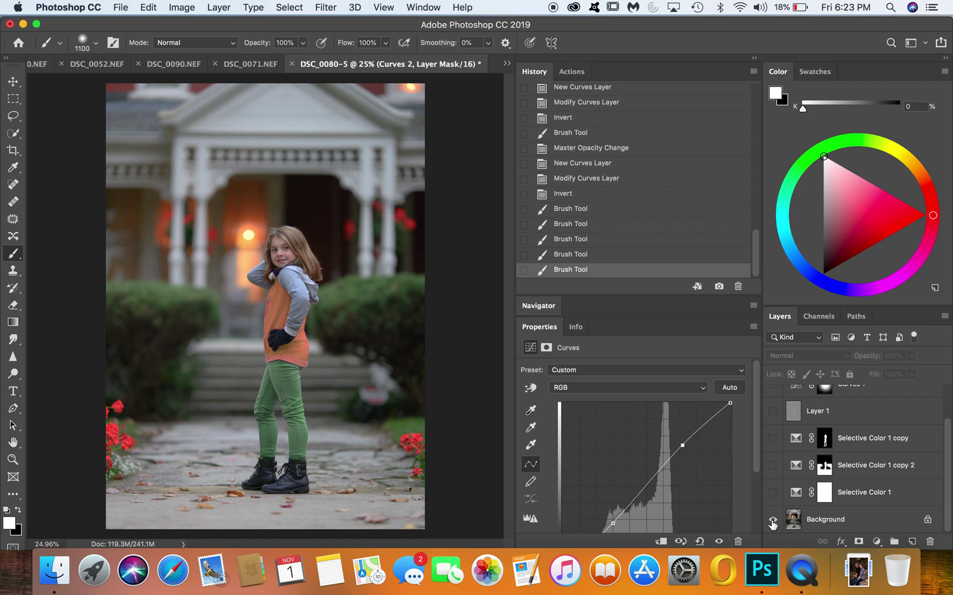
left_click(772, 521, "alt")
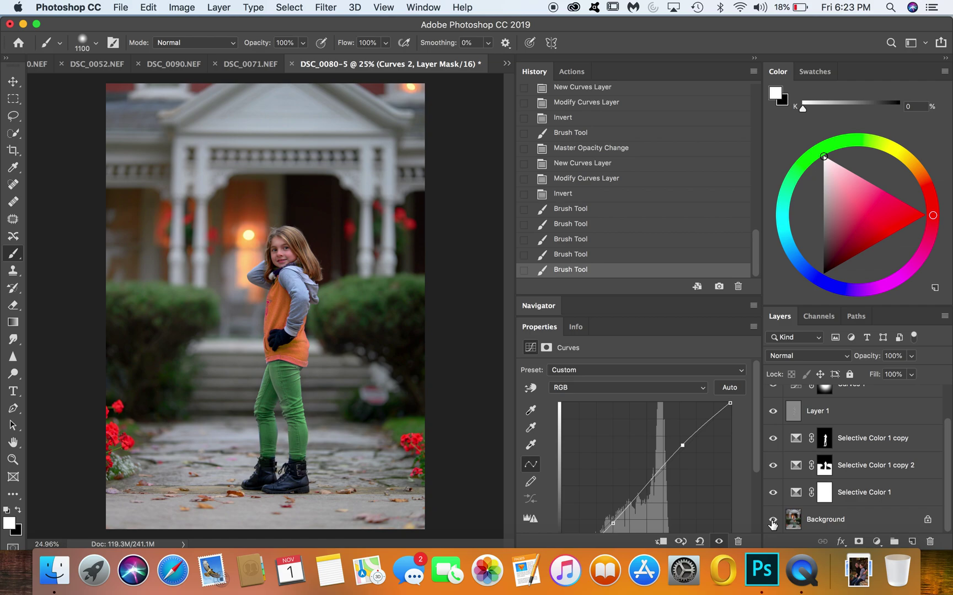
scroll(820, 465, "up", 2)
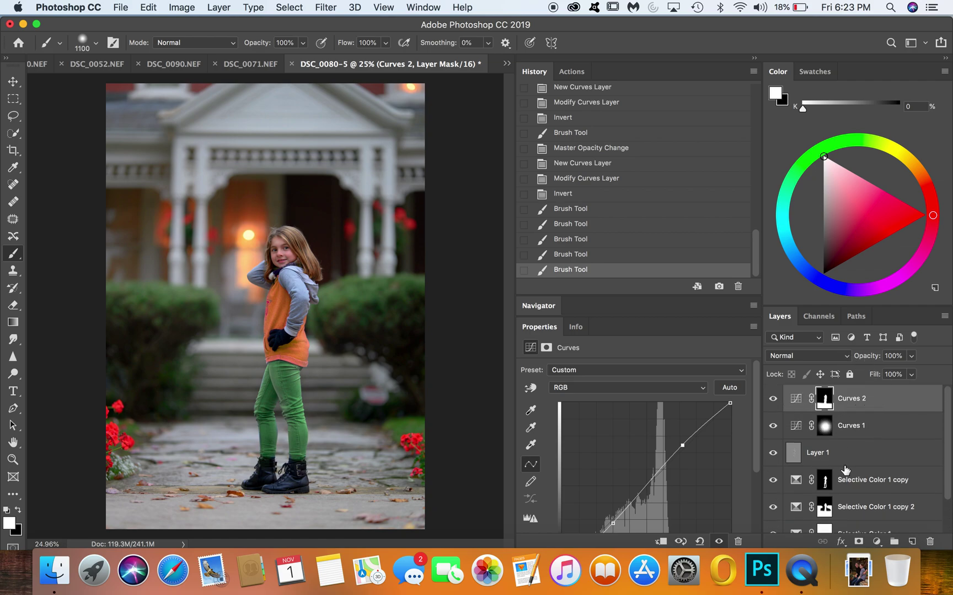
Step: Lower the opacity of the Selective Color 1 copy layer to 50%
scroll(845, 470, "down", 1)
scroll(845, 469, "down", 1)
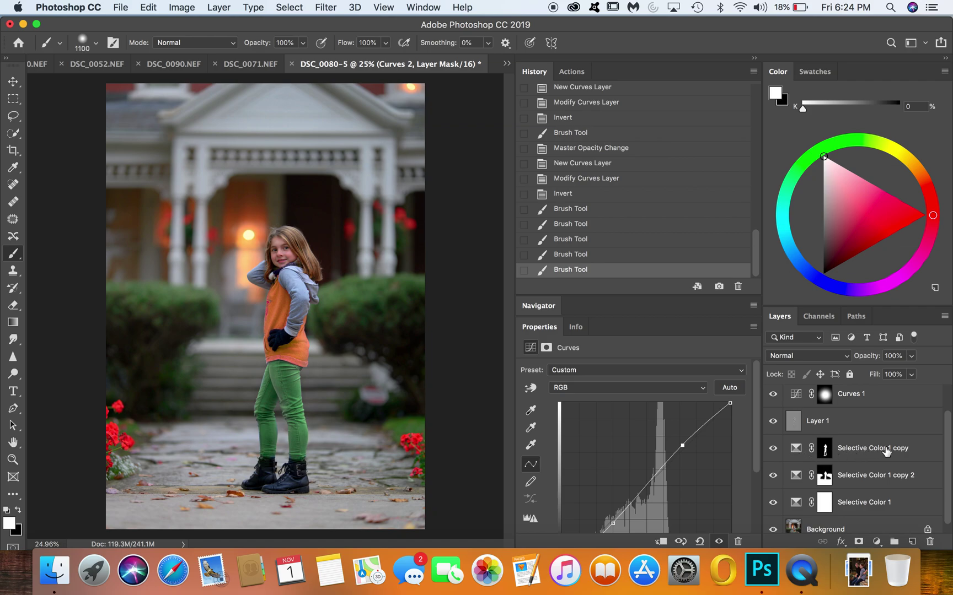
left_click(924, 453)
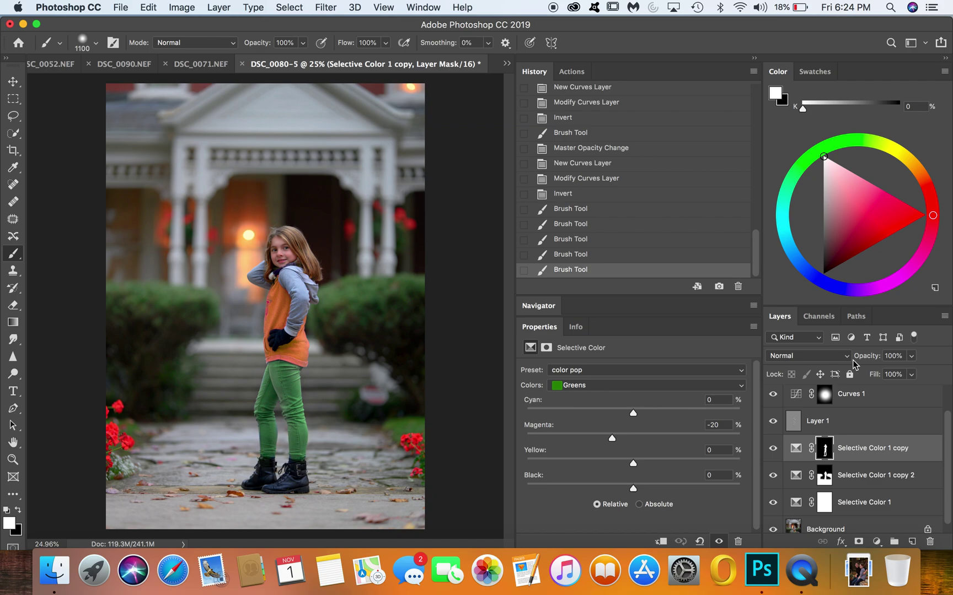
left_click_drag(864, 360, 764, 359)
Step: Check the softened outfit colours against the original by viewing the Background alone, and turn all layers back on
scroll(776, 519, "down", 1)
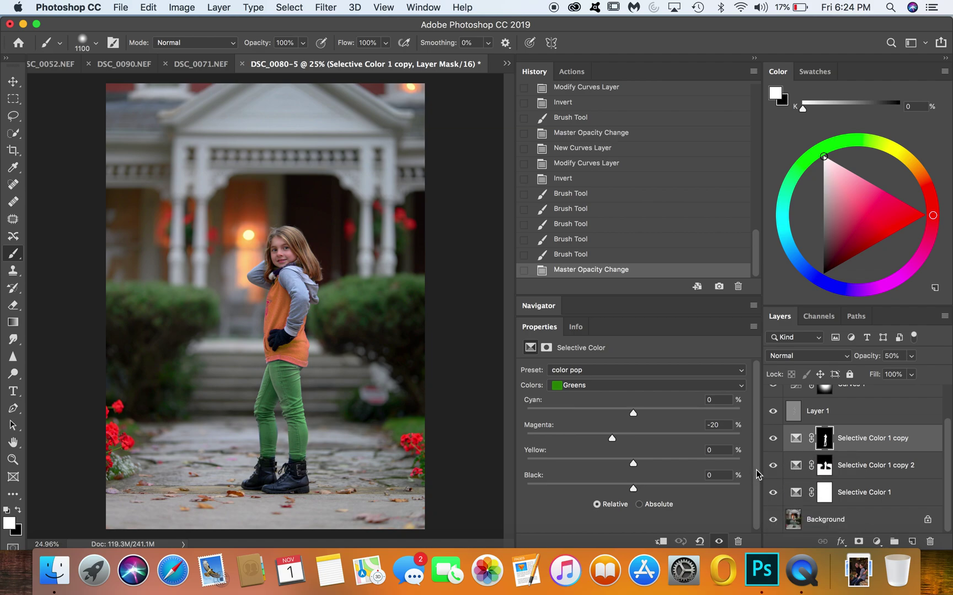
left_click(772, 521, "alt")
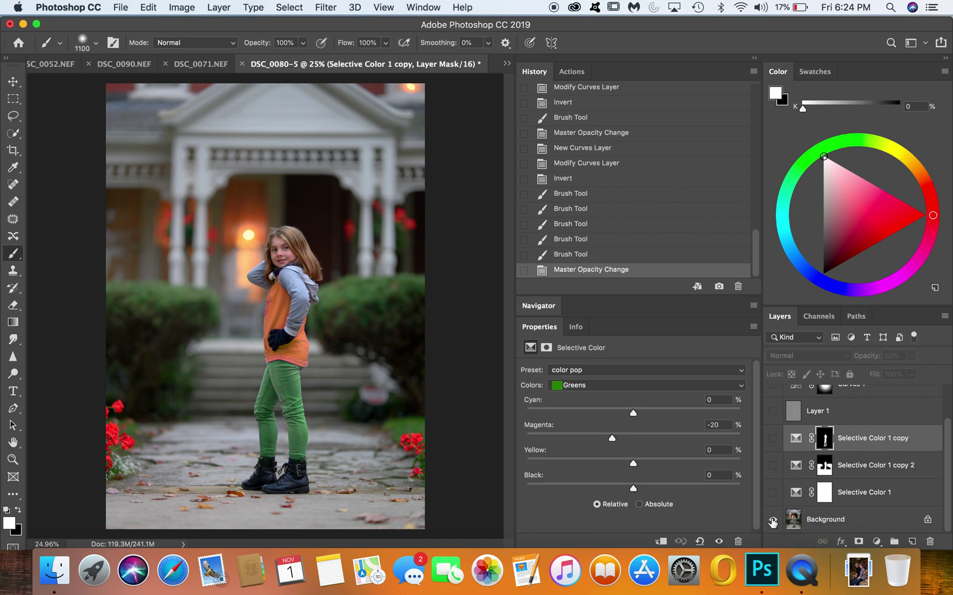
left_click(773, 521, "alt")
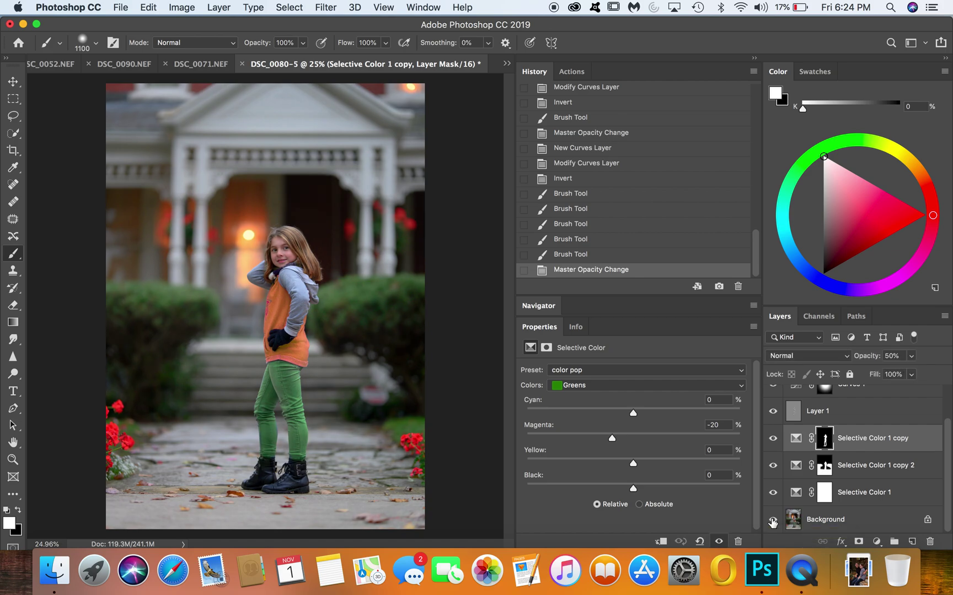